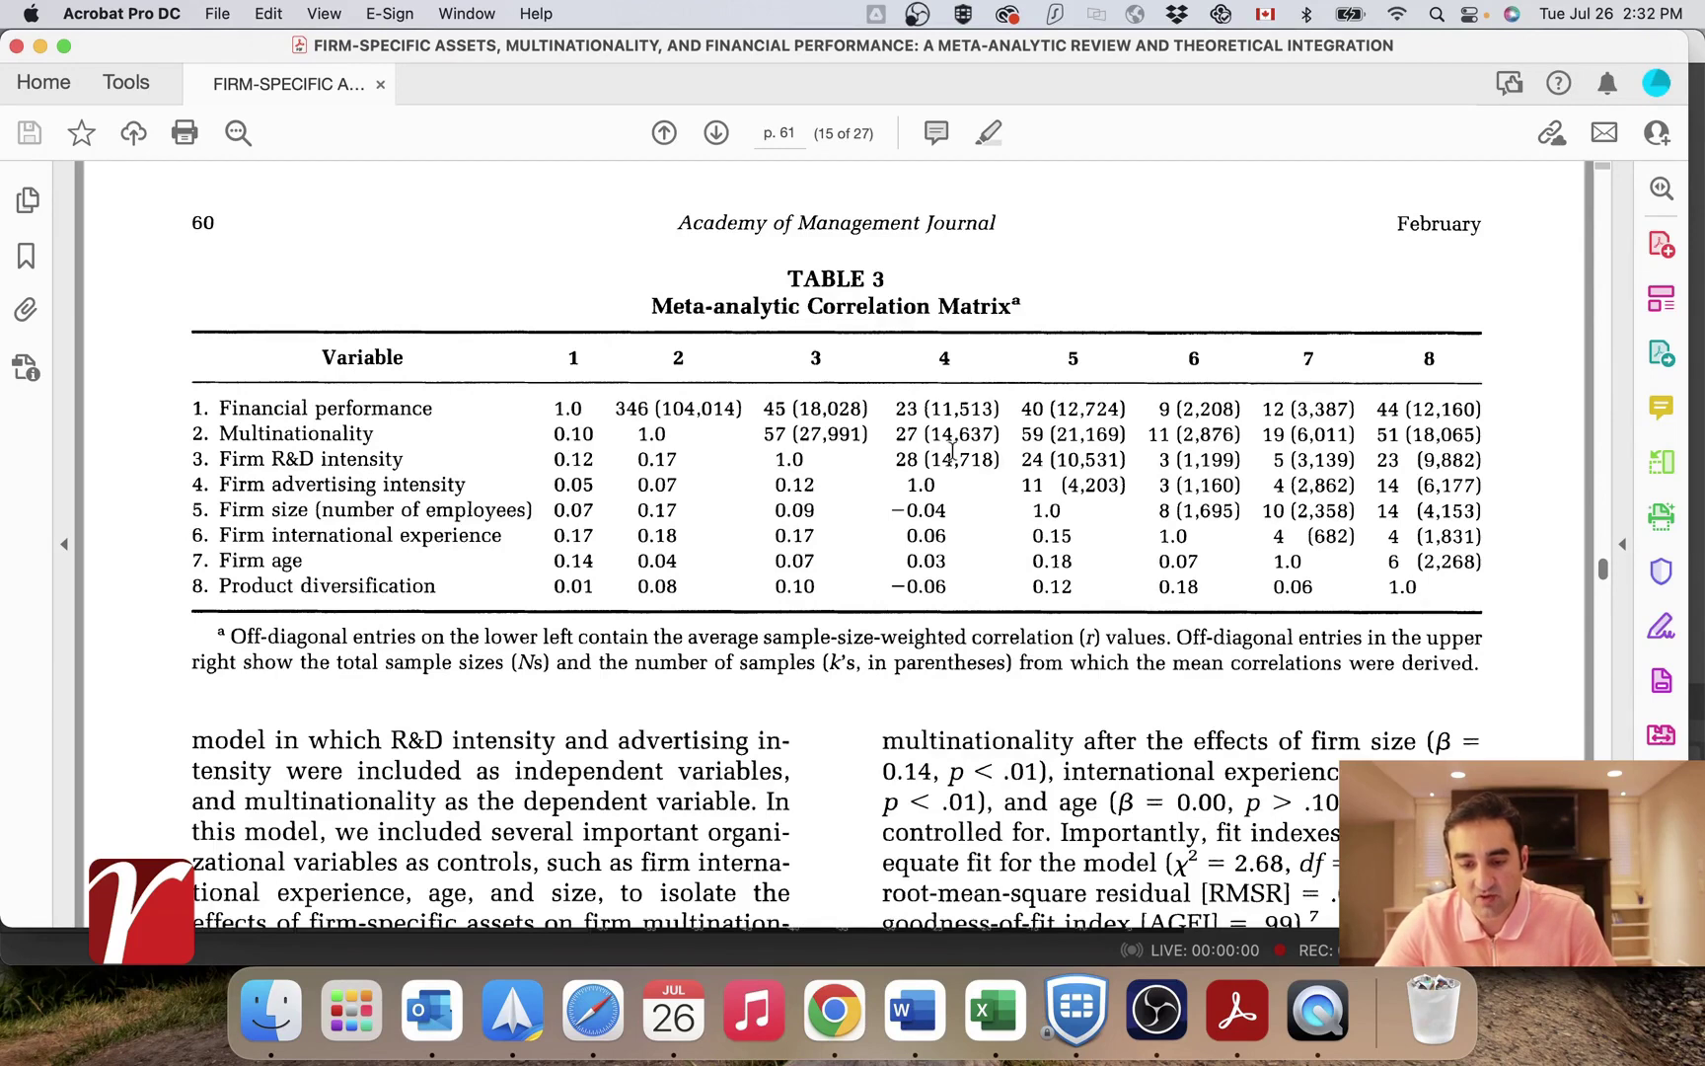
pyautogui.moveTo(895, 408); pyautogui.dragTo(990, 405)
pyautogui.click(962, 544)
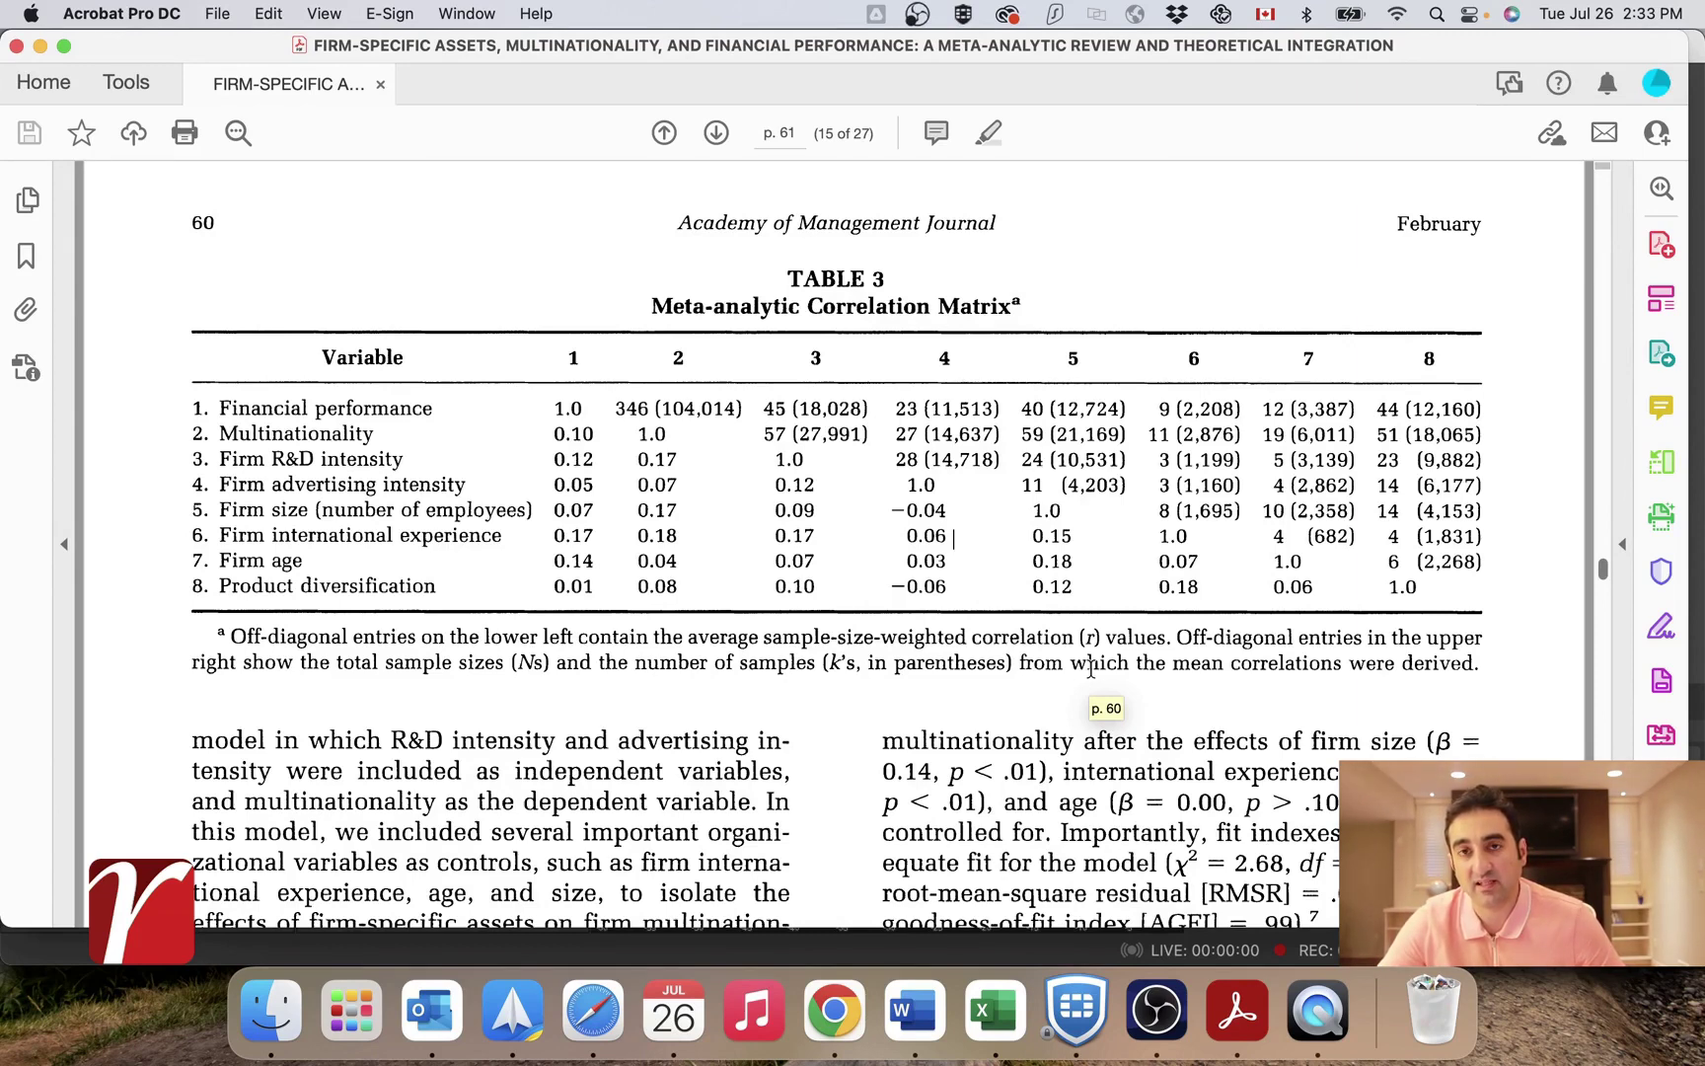
# Step: Switch to HubMeta in Chrome and set up a meta-analytic correlation table analysis with the Hubmeta method, filtered to new ventures only
pyautogui.click(834, 1006)
pyautogui.click(141, 780)
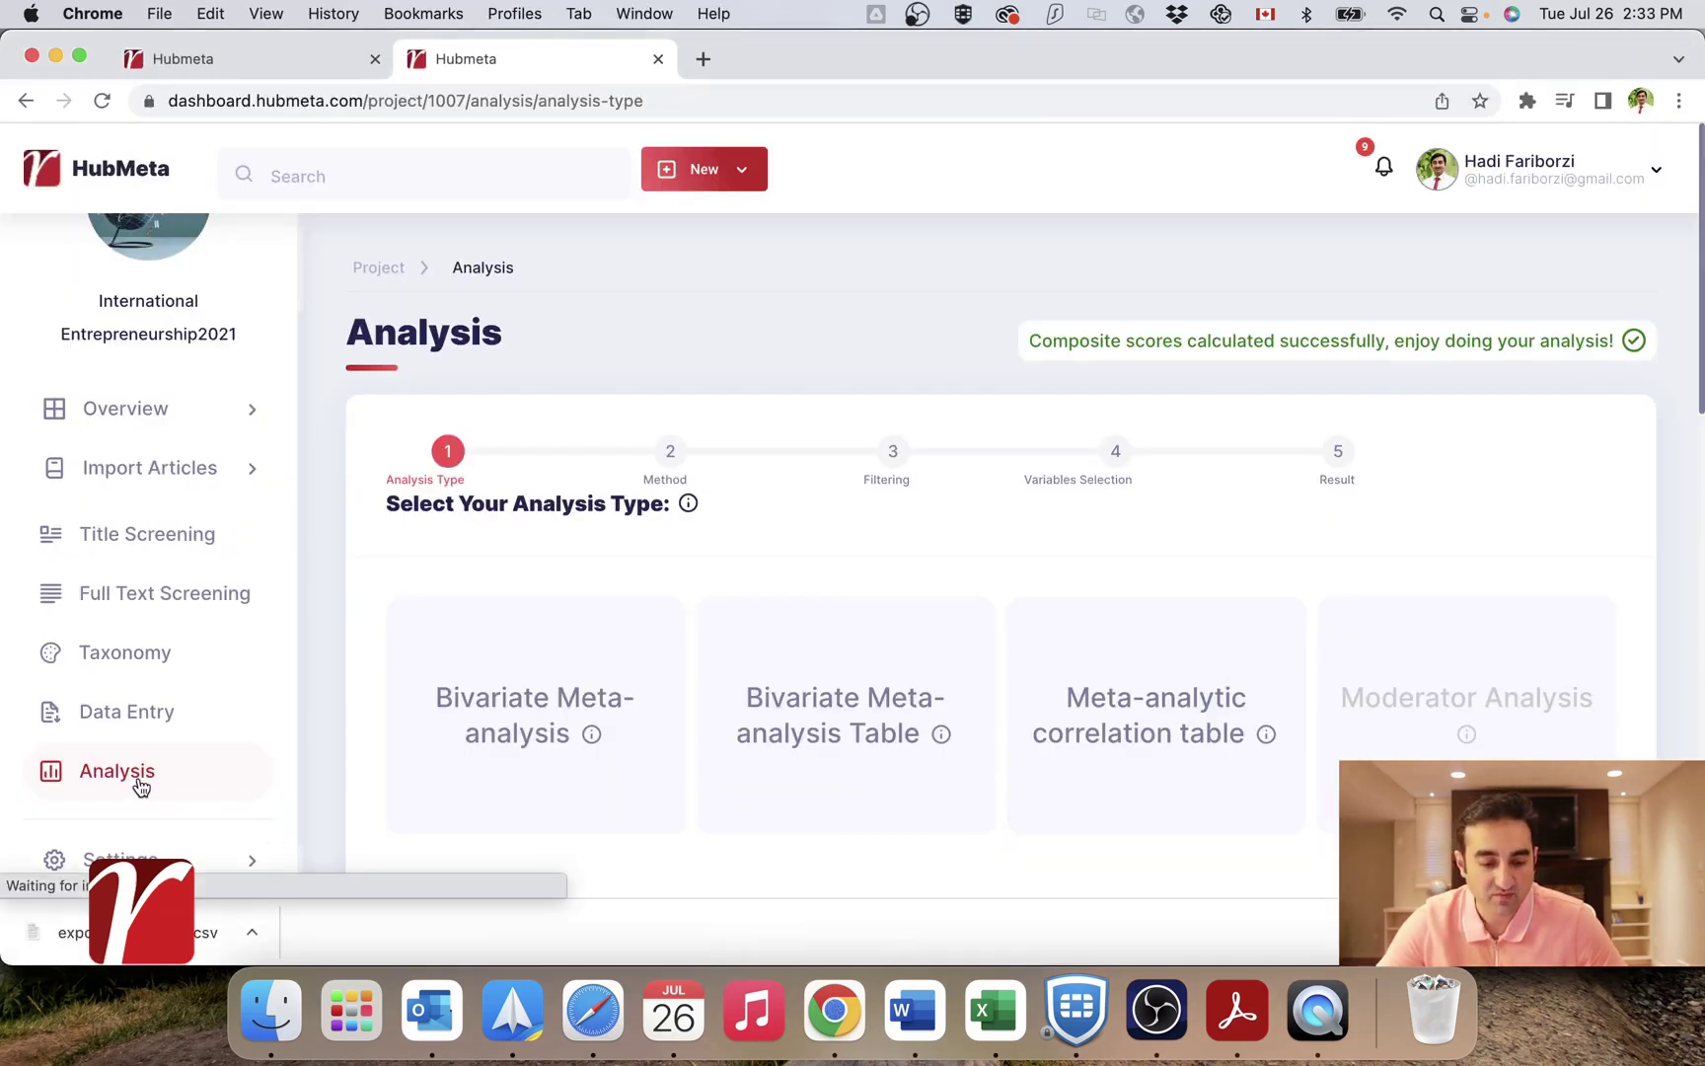
pyautogui.click(1127, 740)
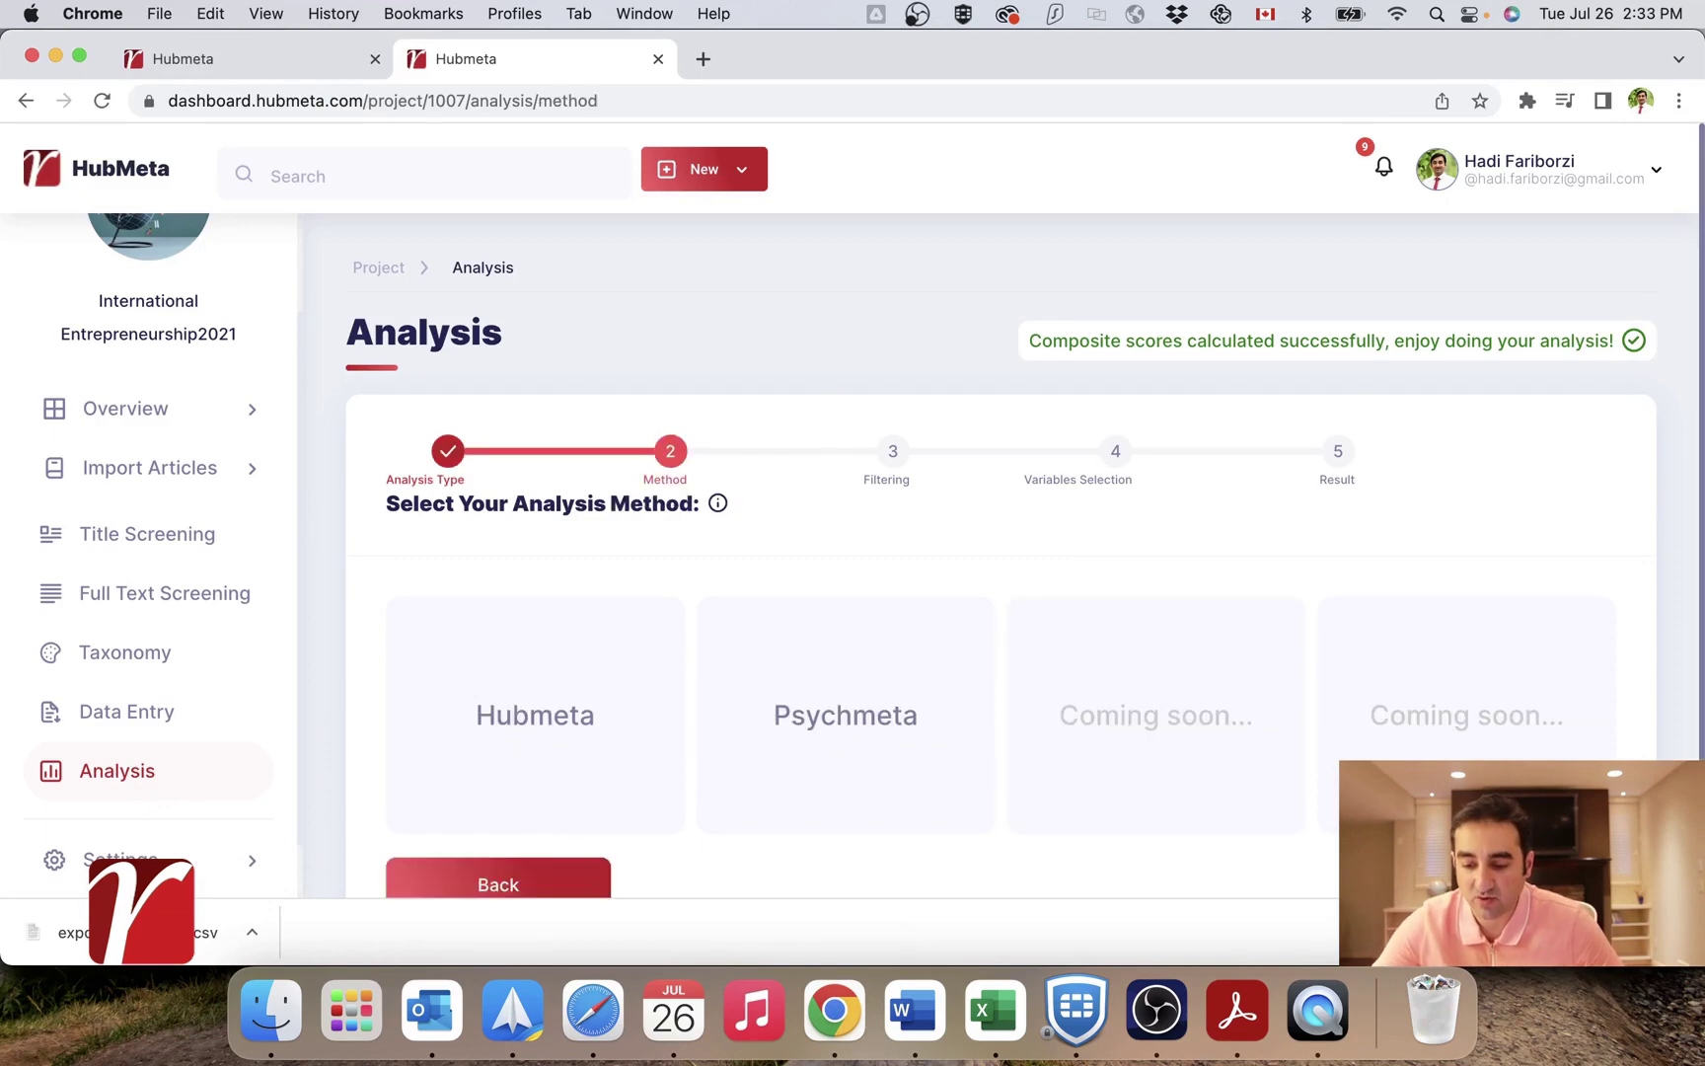
pyautogui.click(564, 696)
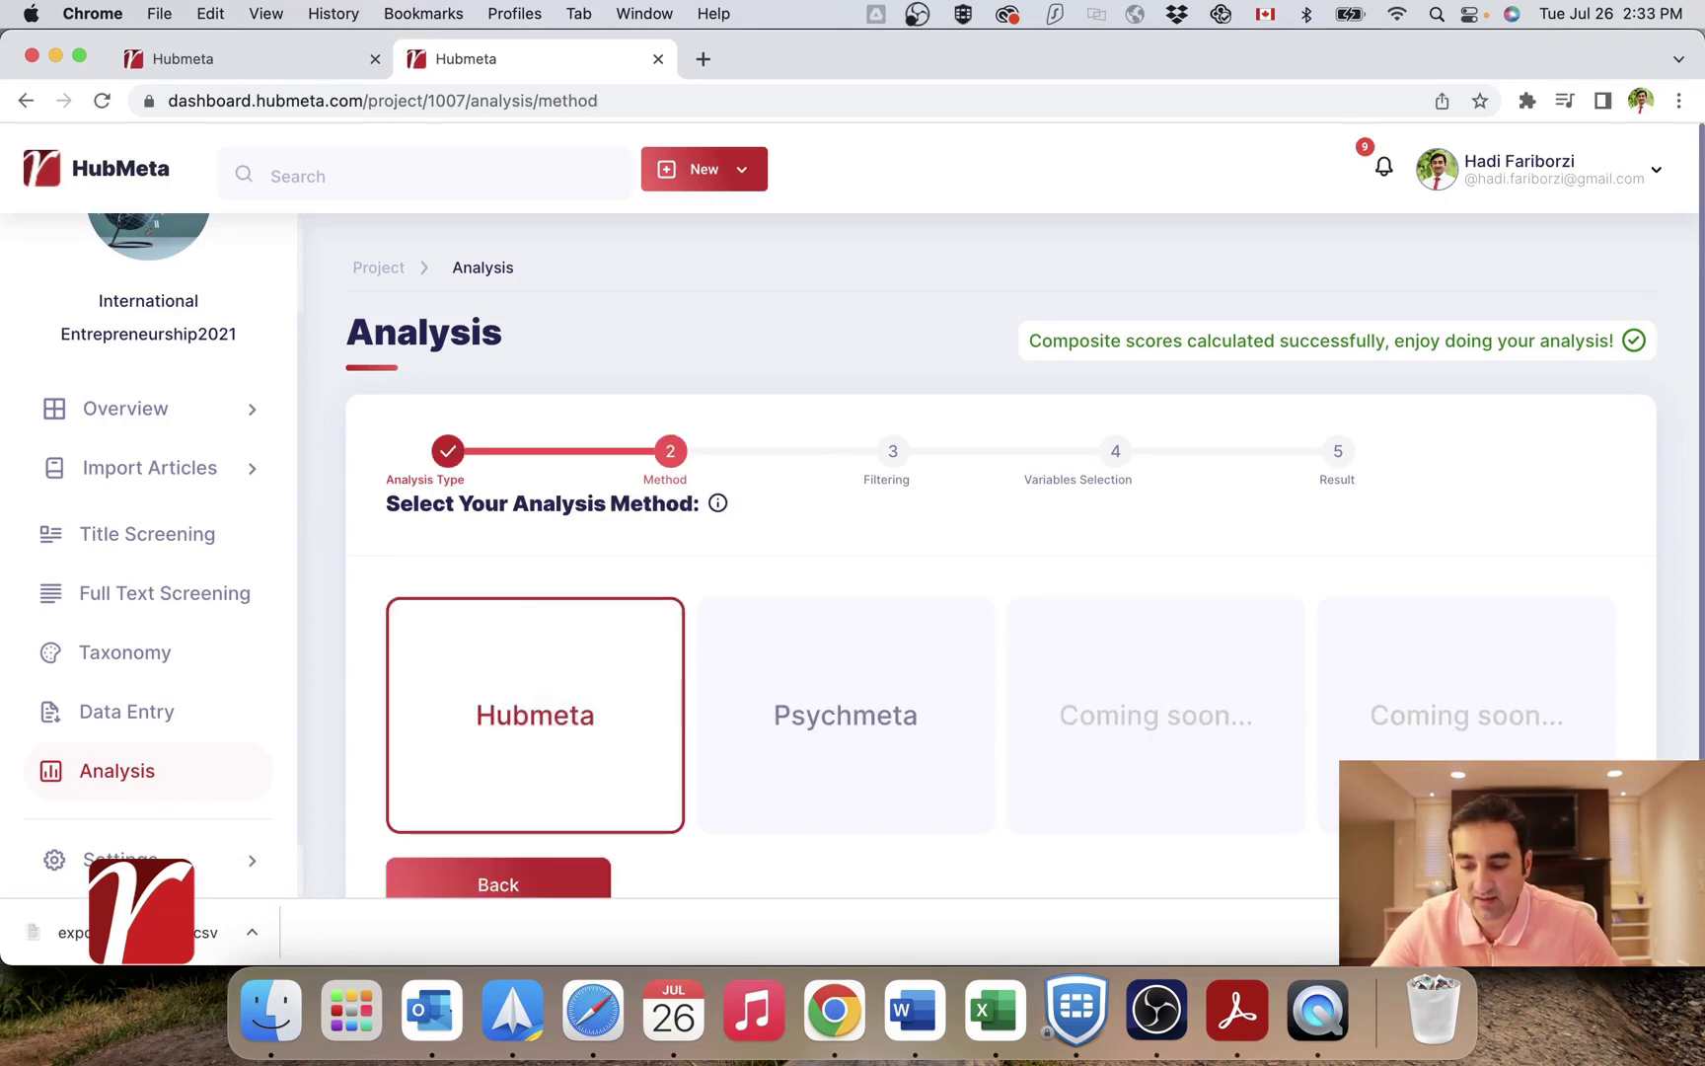
pyautogui.click(1182, 656)
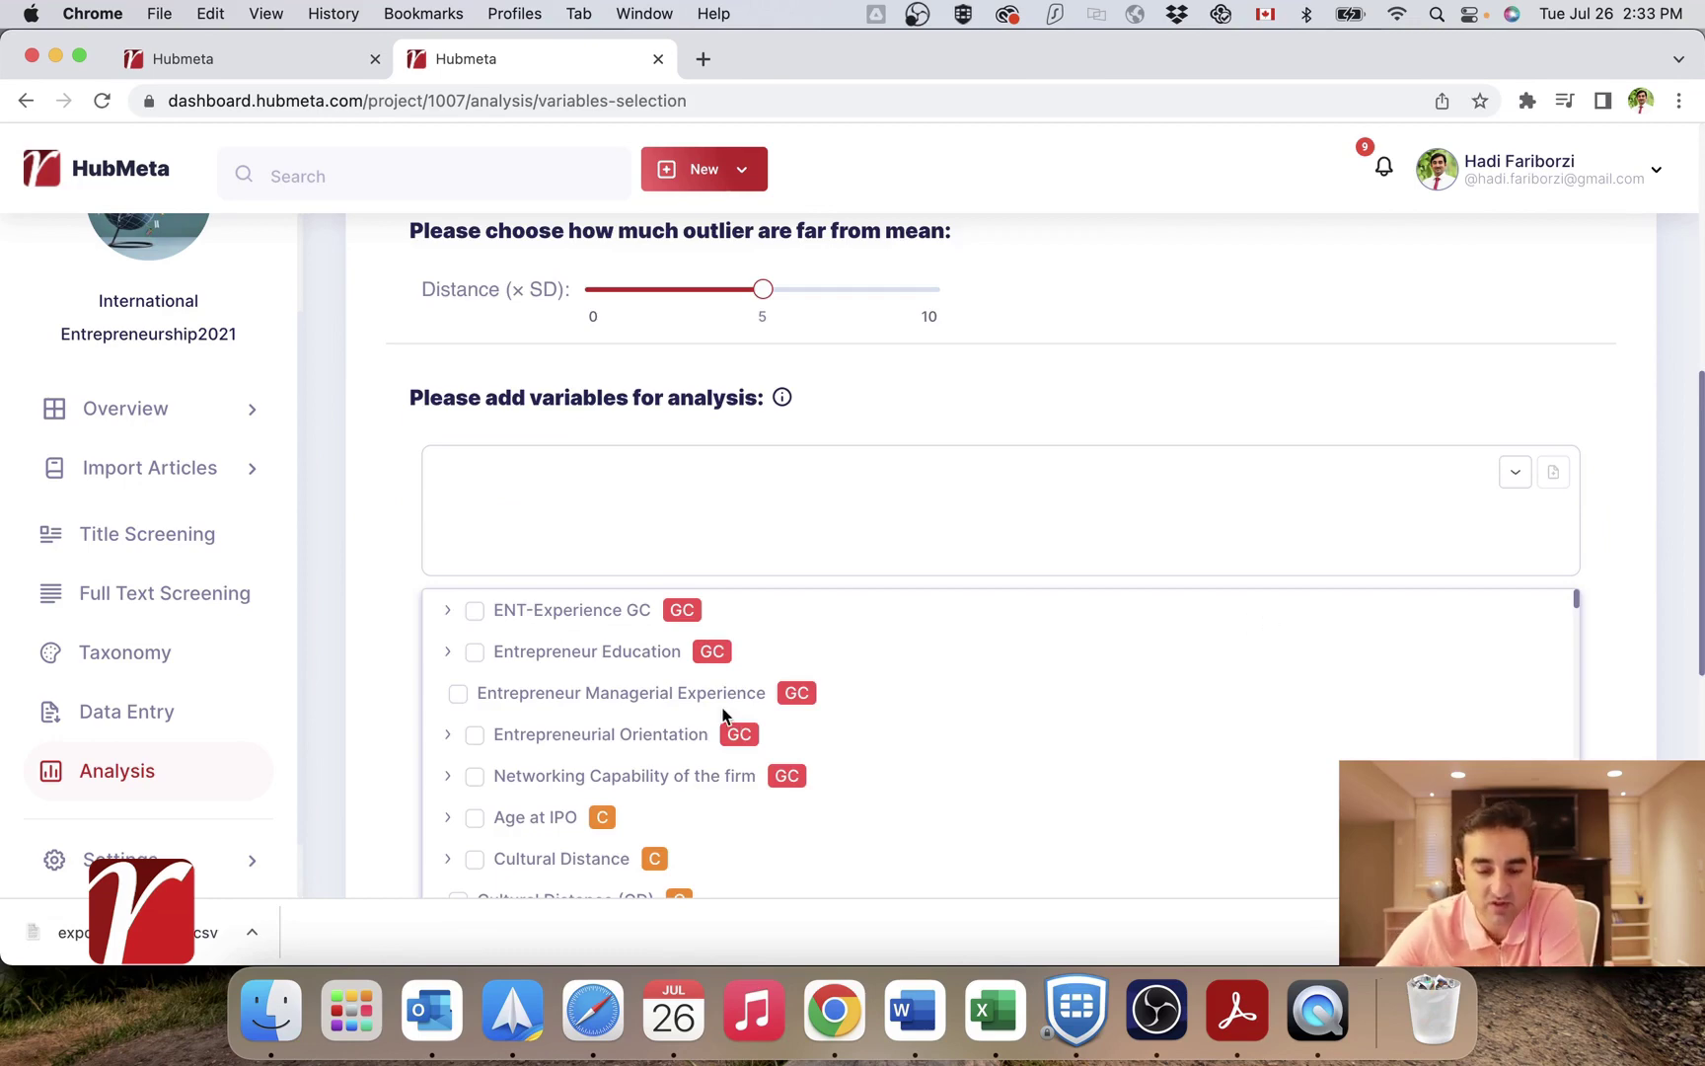
pyautogui.scroll(-1, 723, 714)
pyautogui.scroll(-1, 724, 715)
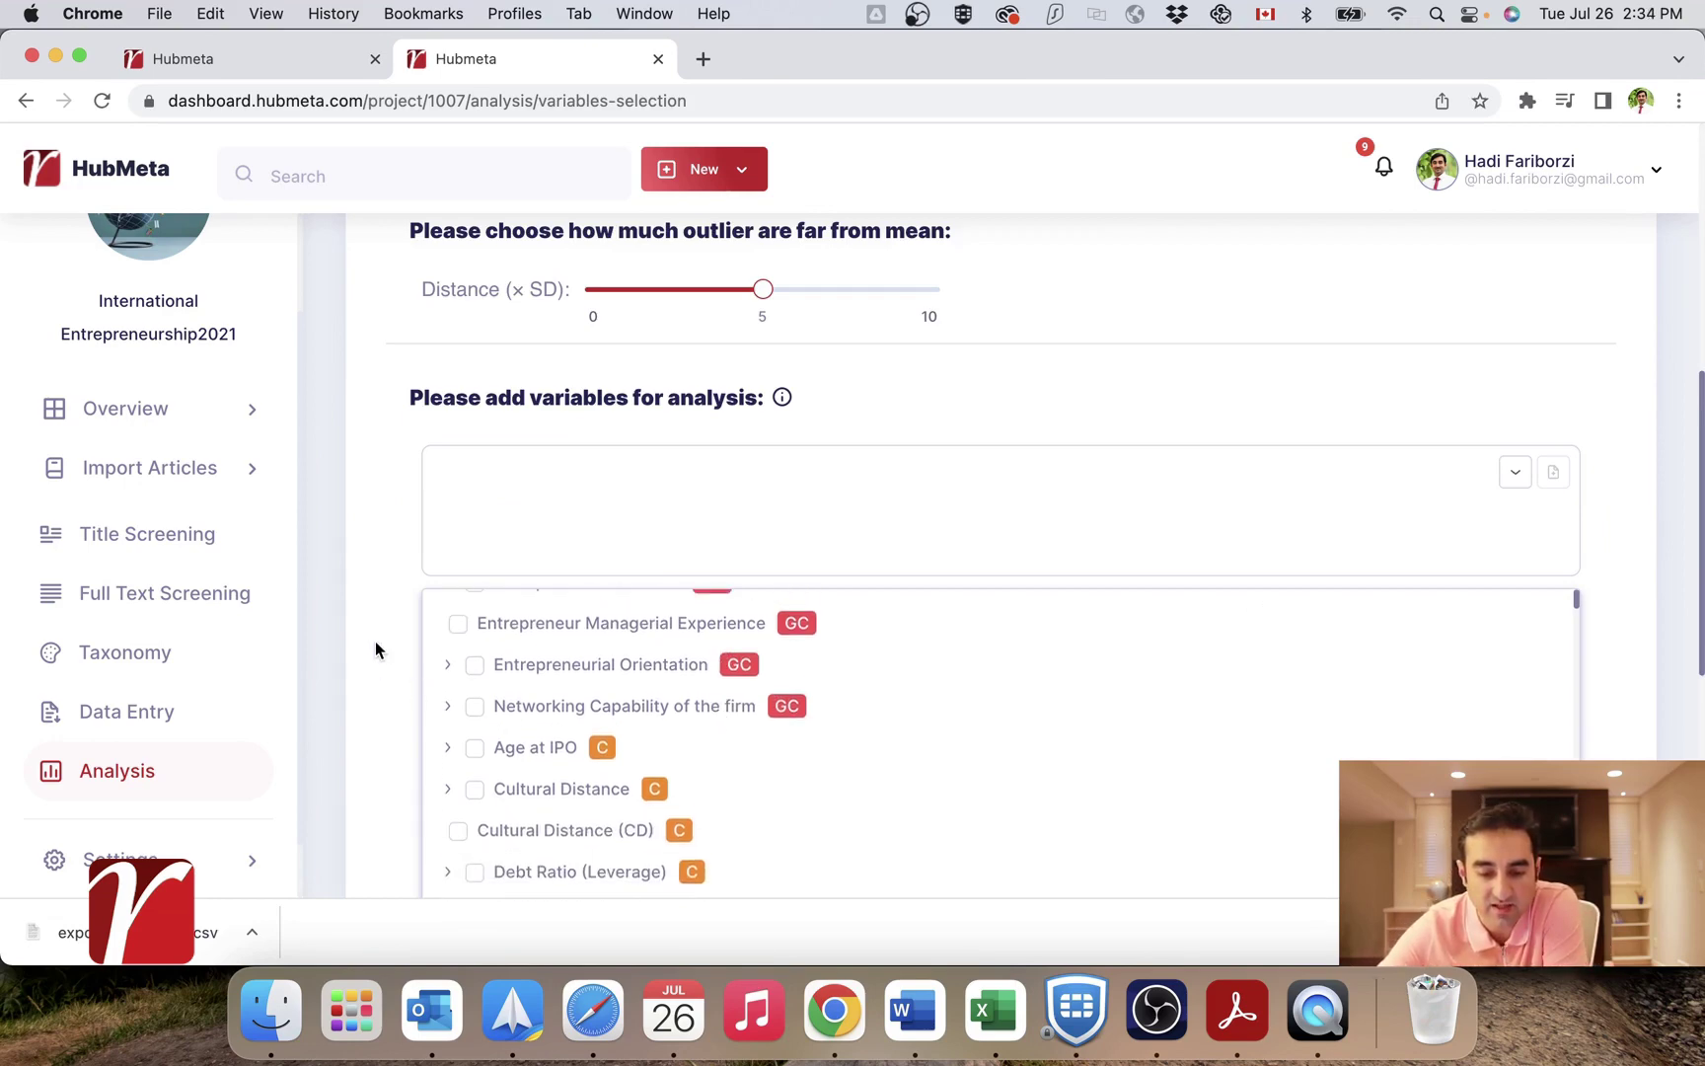
pyautogui.scroll(-6, 375, 649)
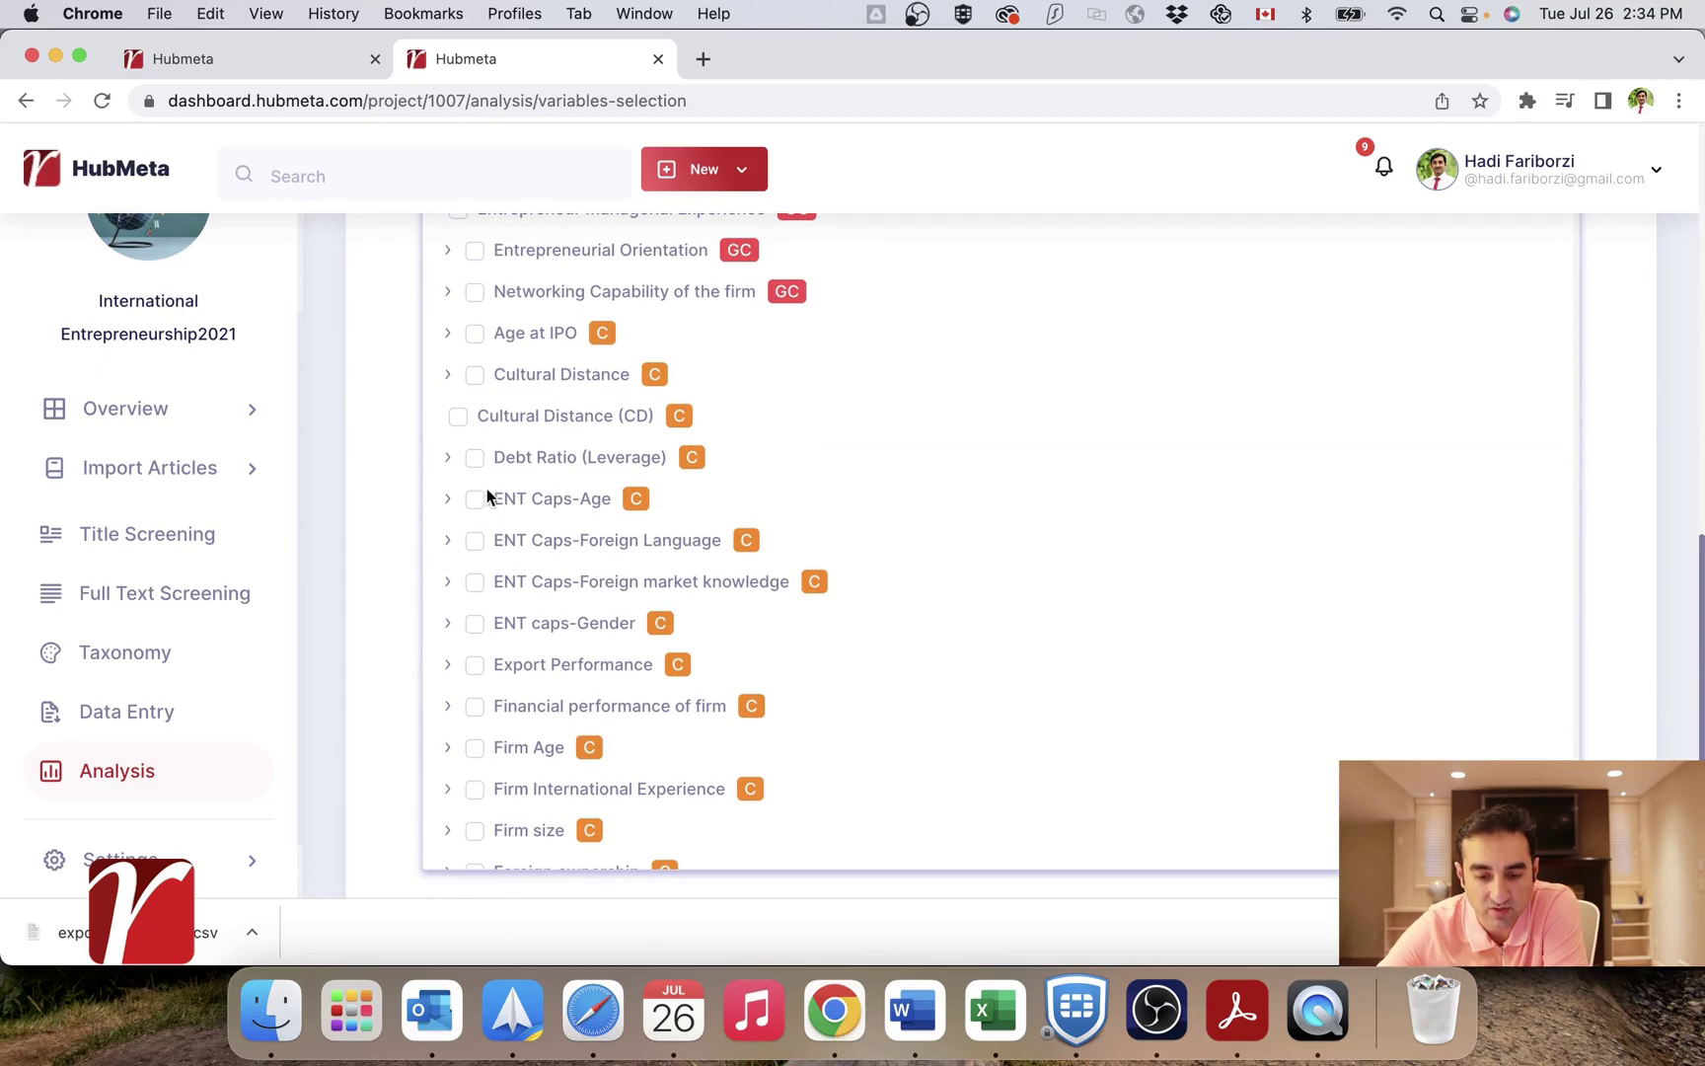
pyautogui.click(474, 498)
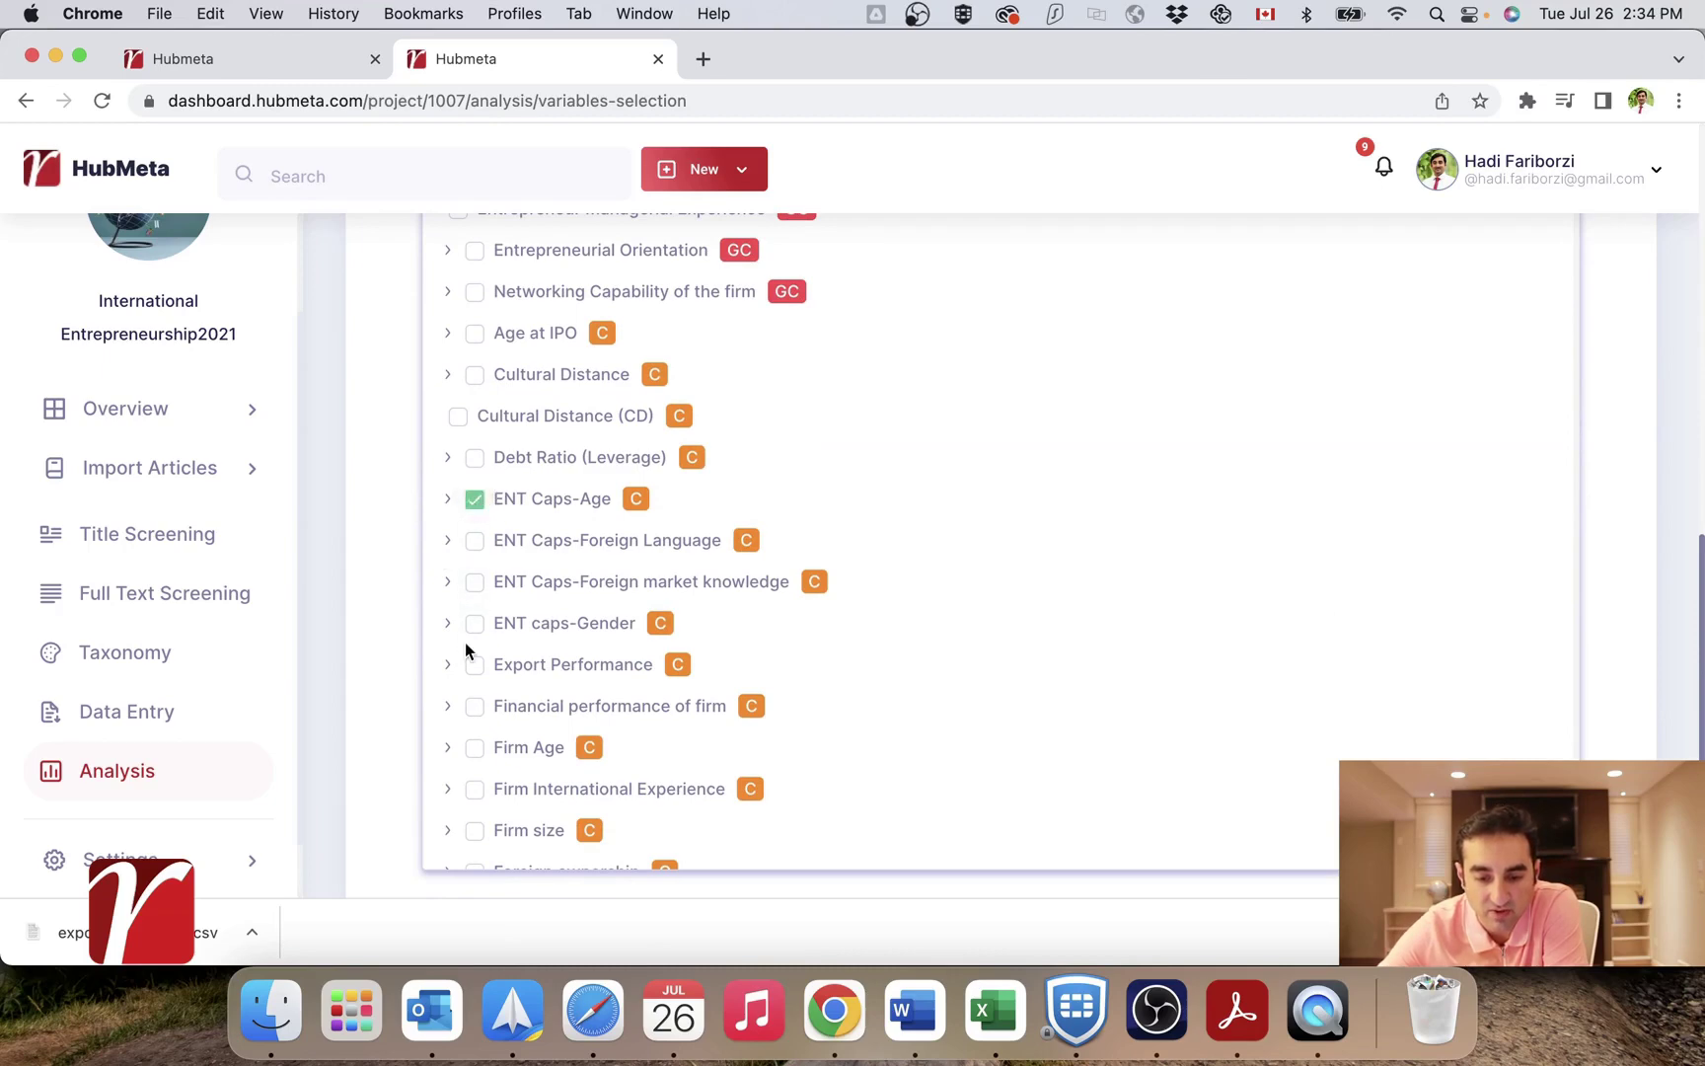
pyautogui.scroll(-3, 578, 728)
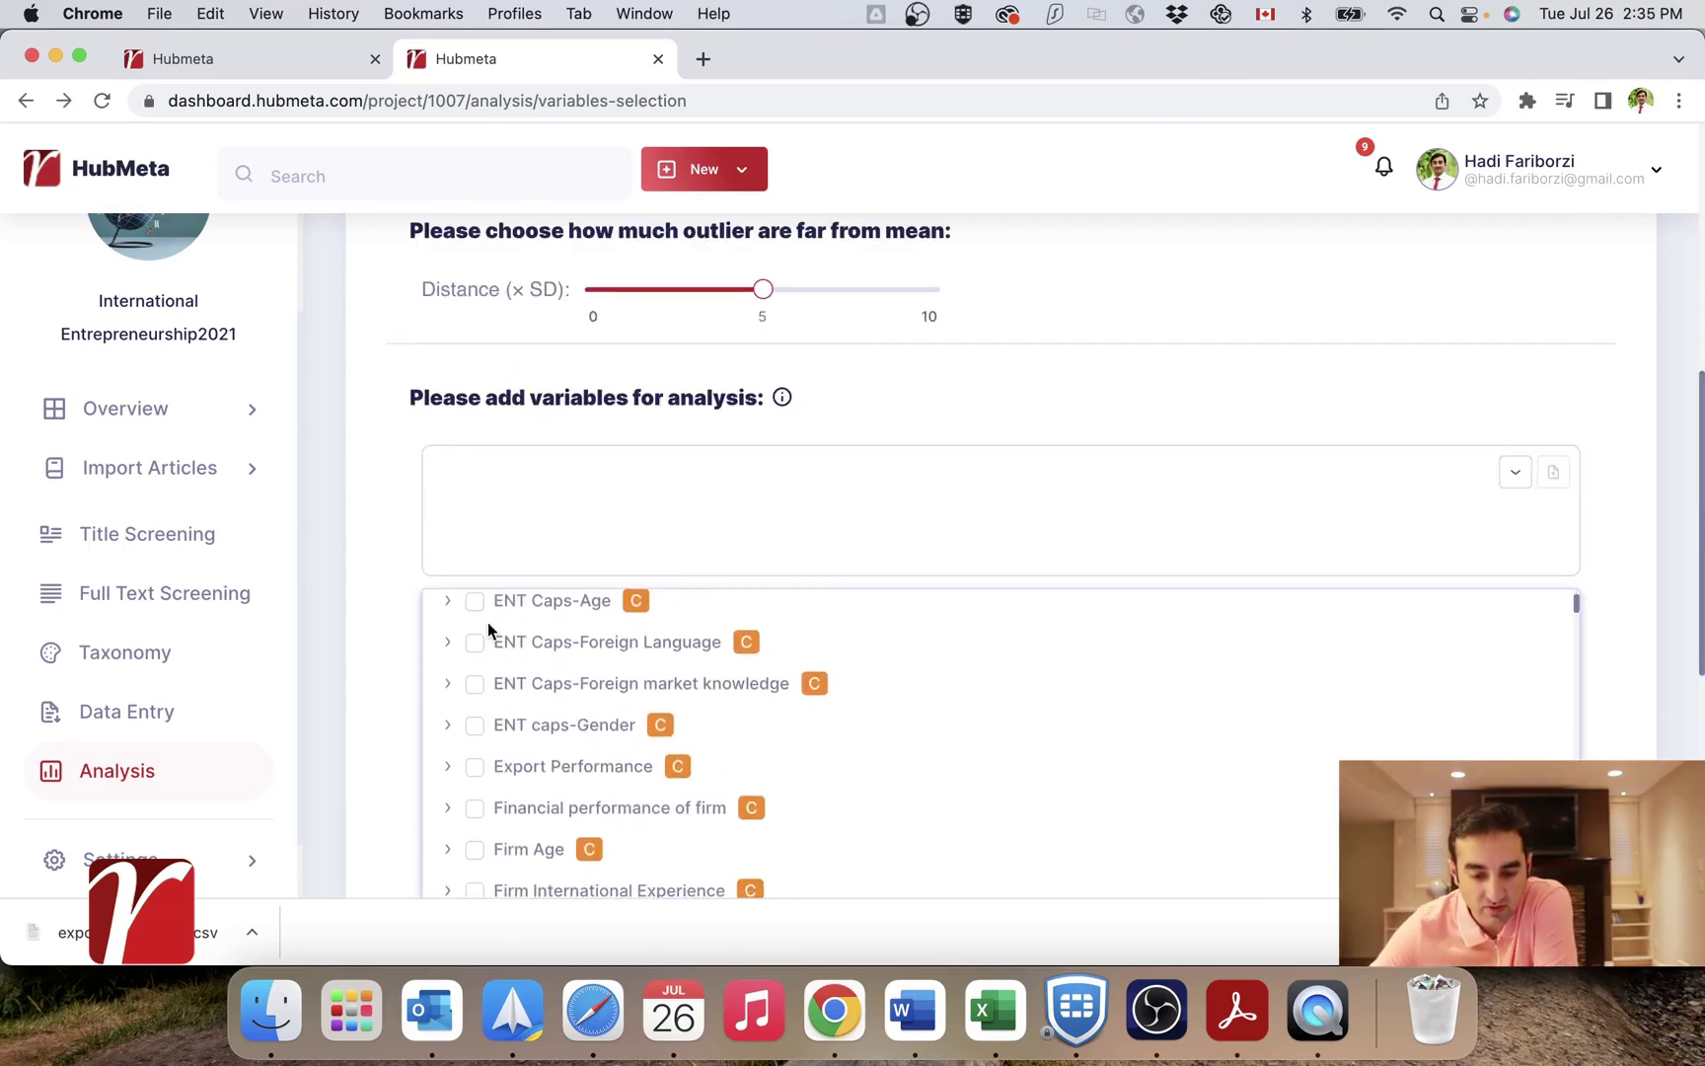
# Step: Add the constructs ENT Caps-Age and ENT Caps-Foreign Language to the variables for analysis
pyautogui.click(475, 601)
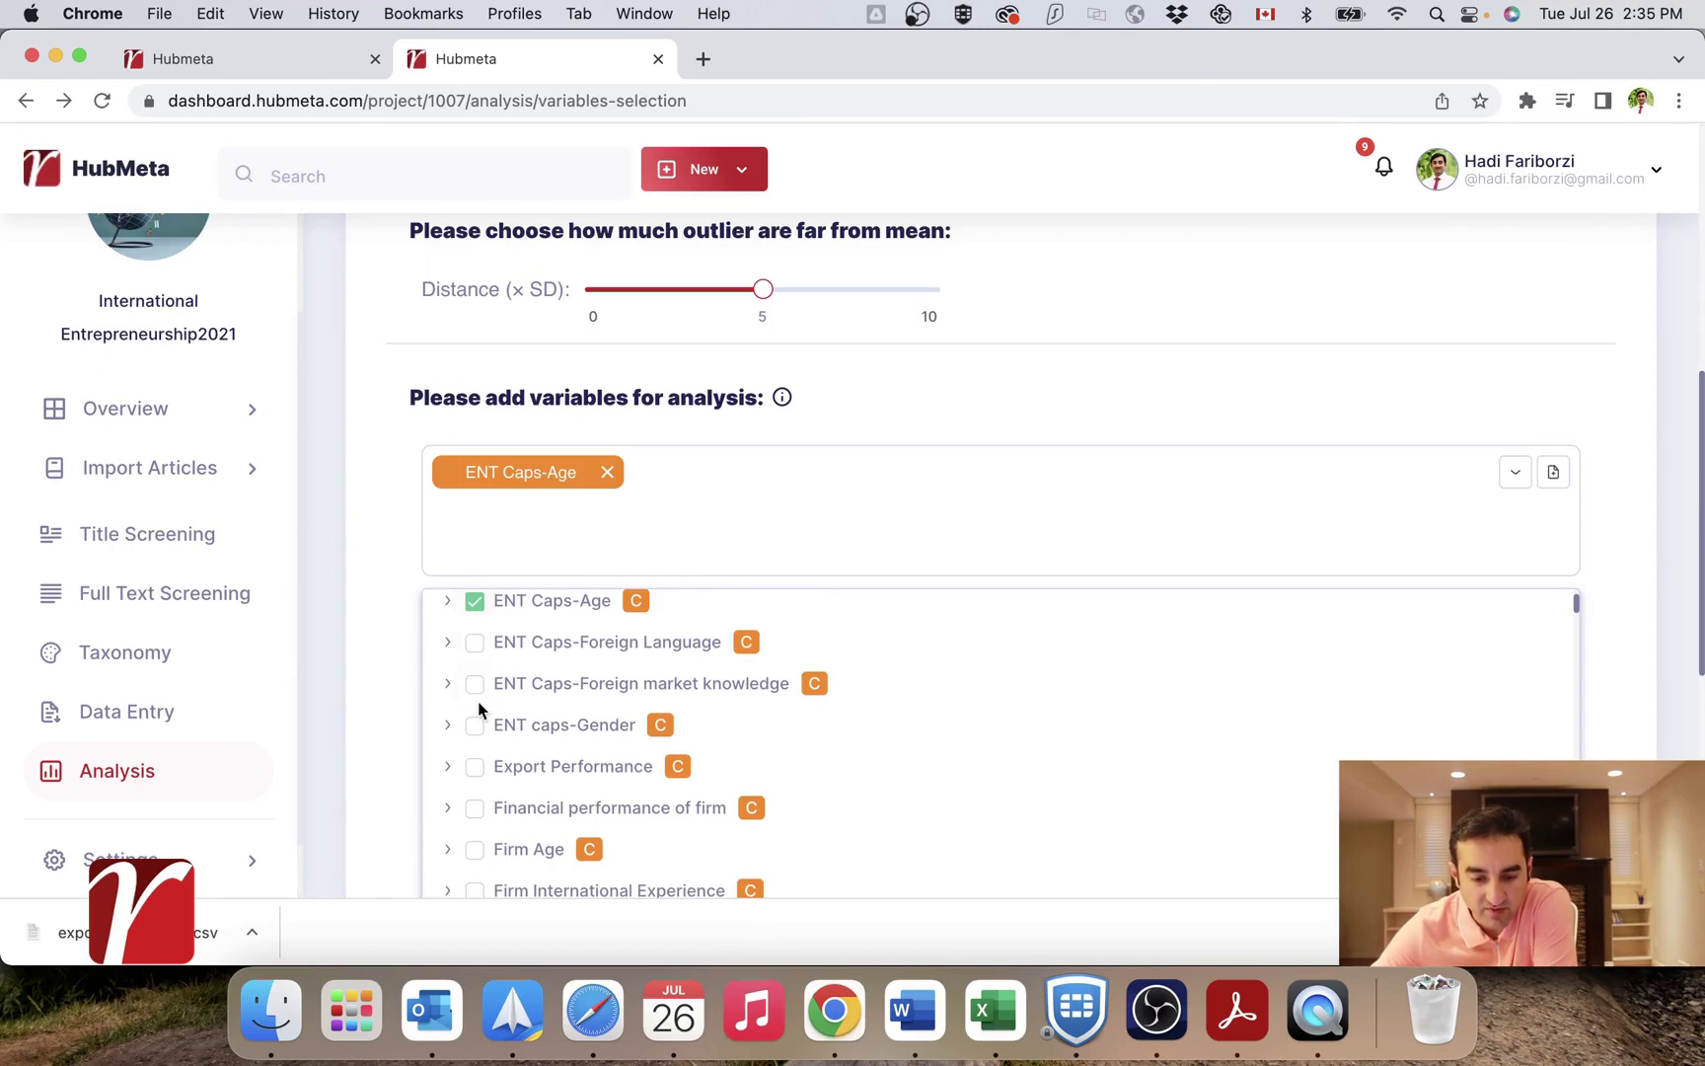
pyautogui.click(476, 771)
pyautogui.click(475, 771)
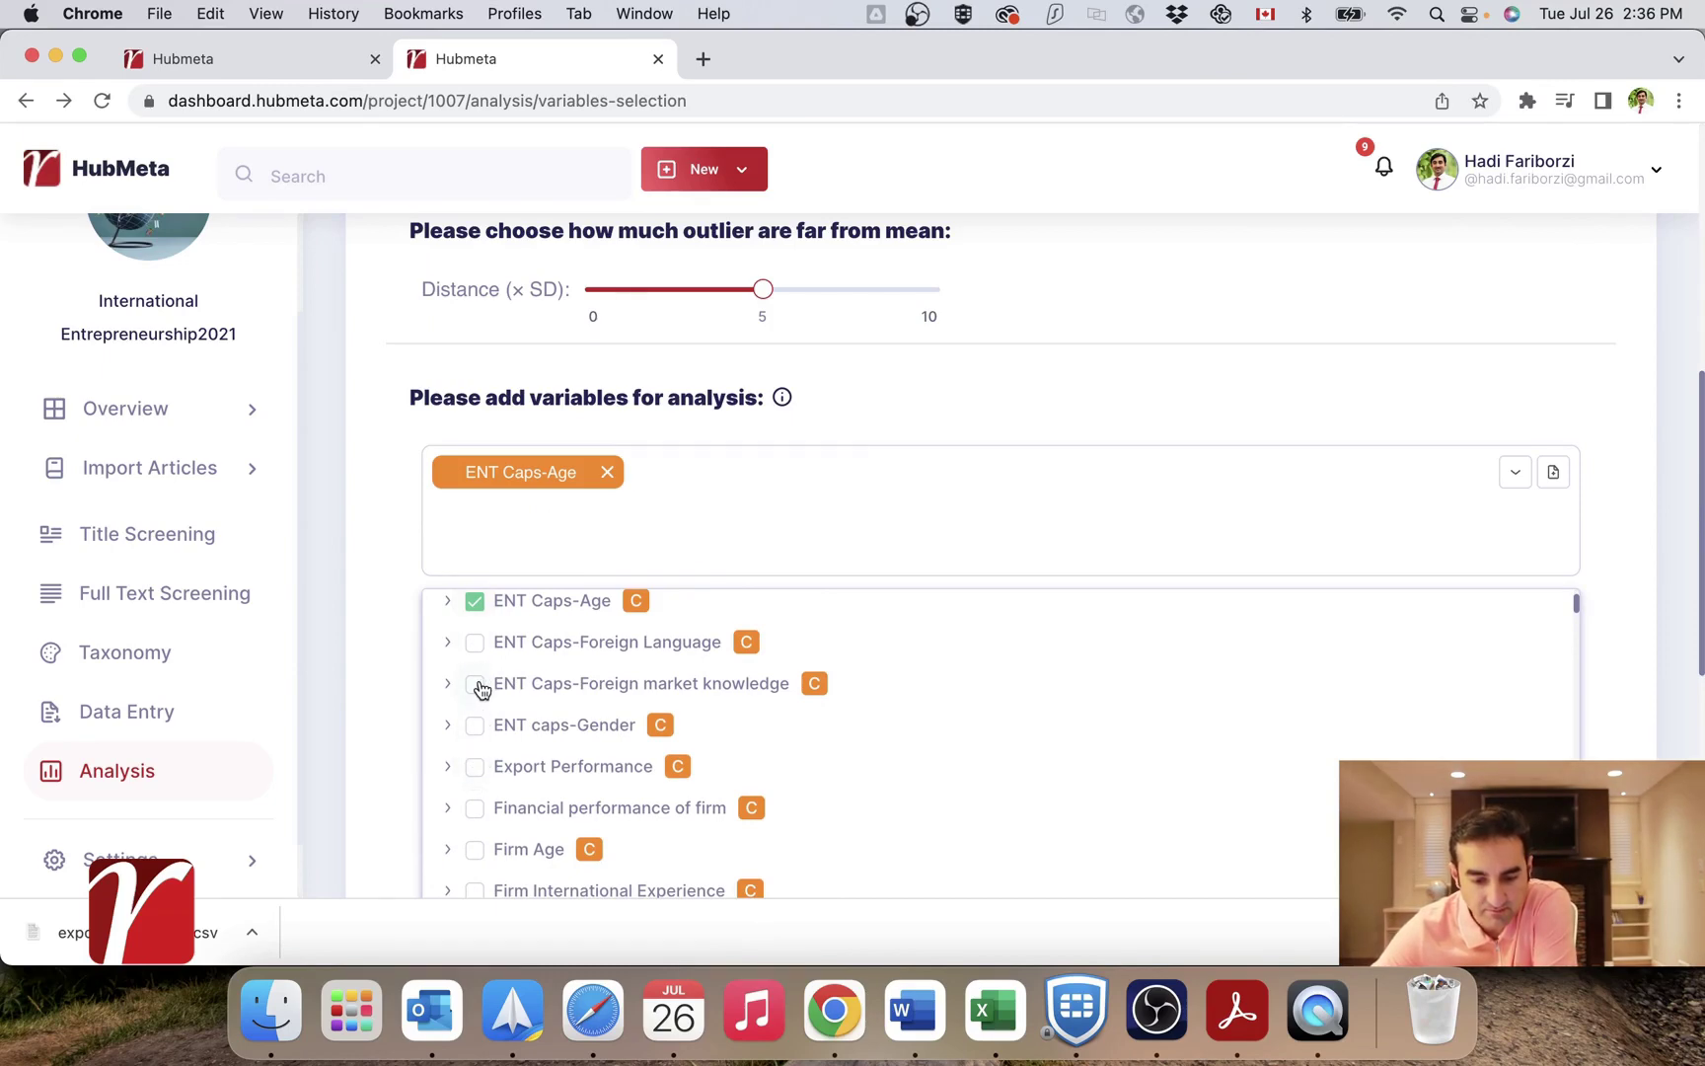
pyautogui.click(475, 643)
pyautogui.scroll(2, 490, 747)
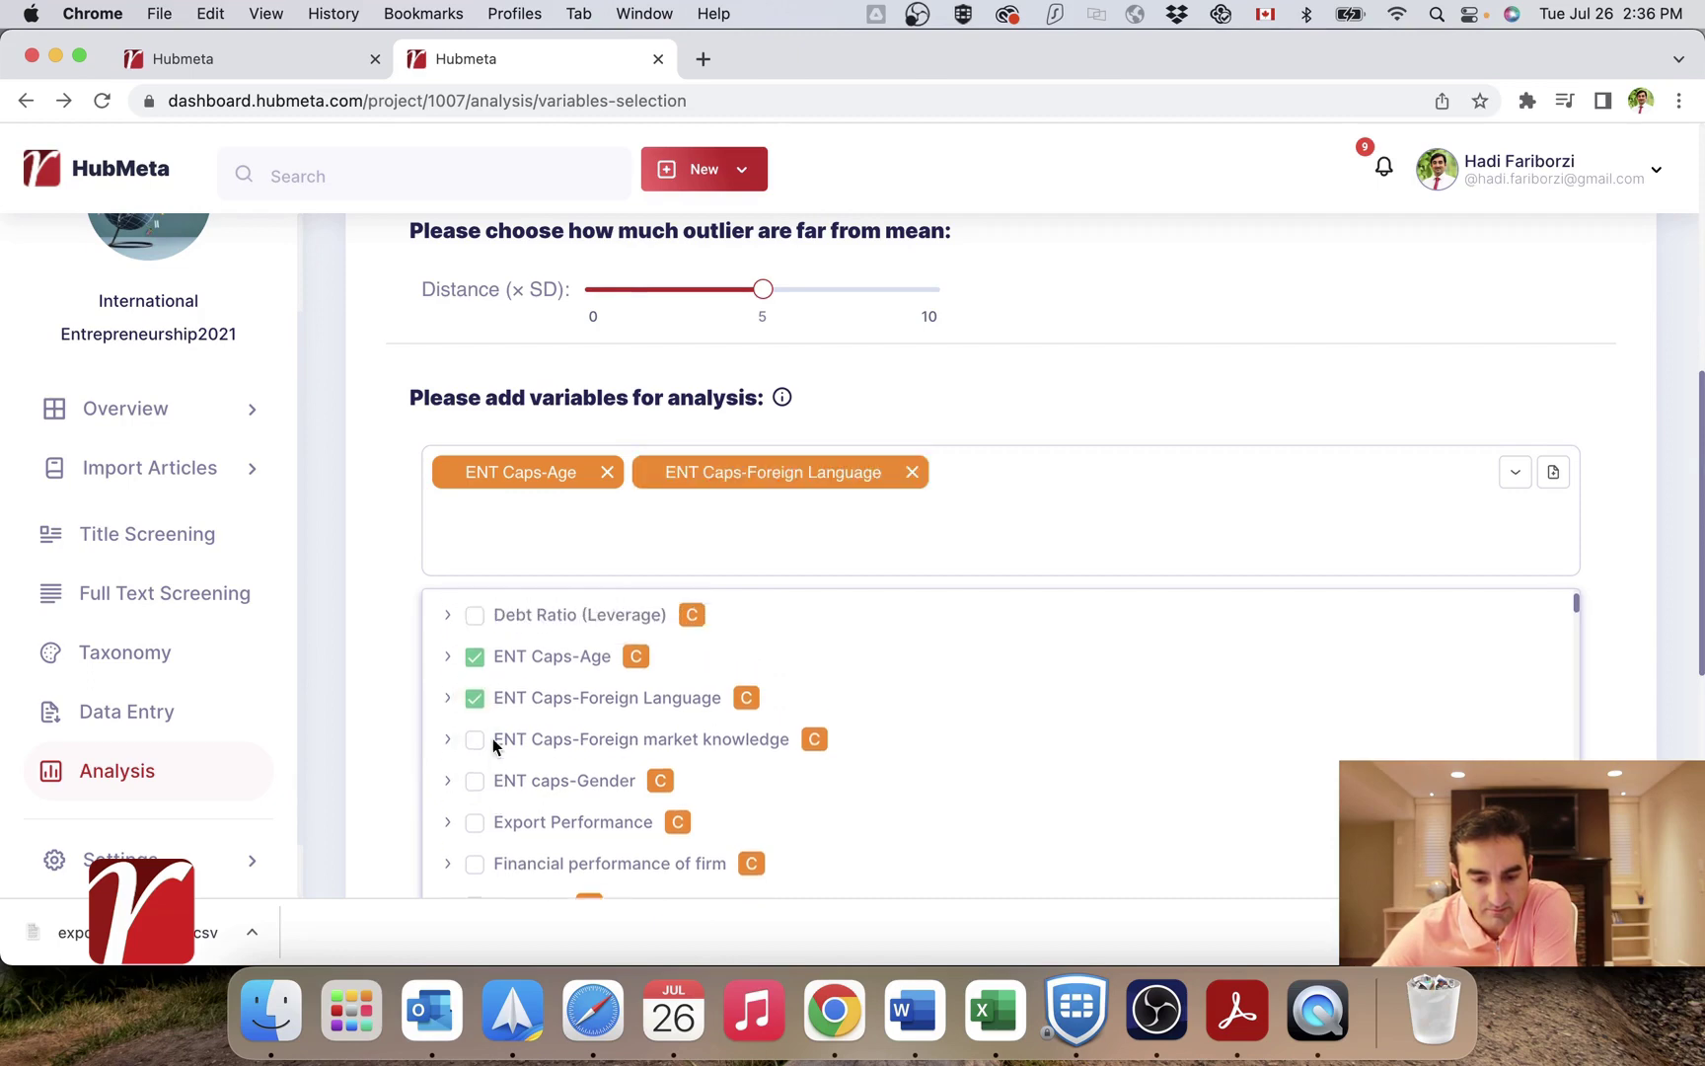
# Step: Add the firm-level constructs Firm Age and Firm size to the variables for analysis
pyautogui.scroll(-4, 493, 747)
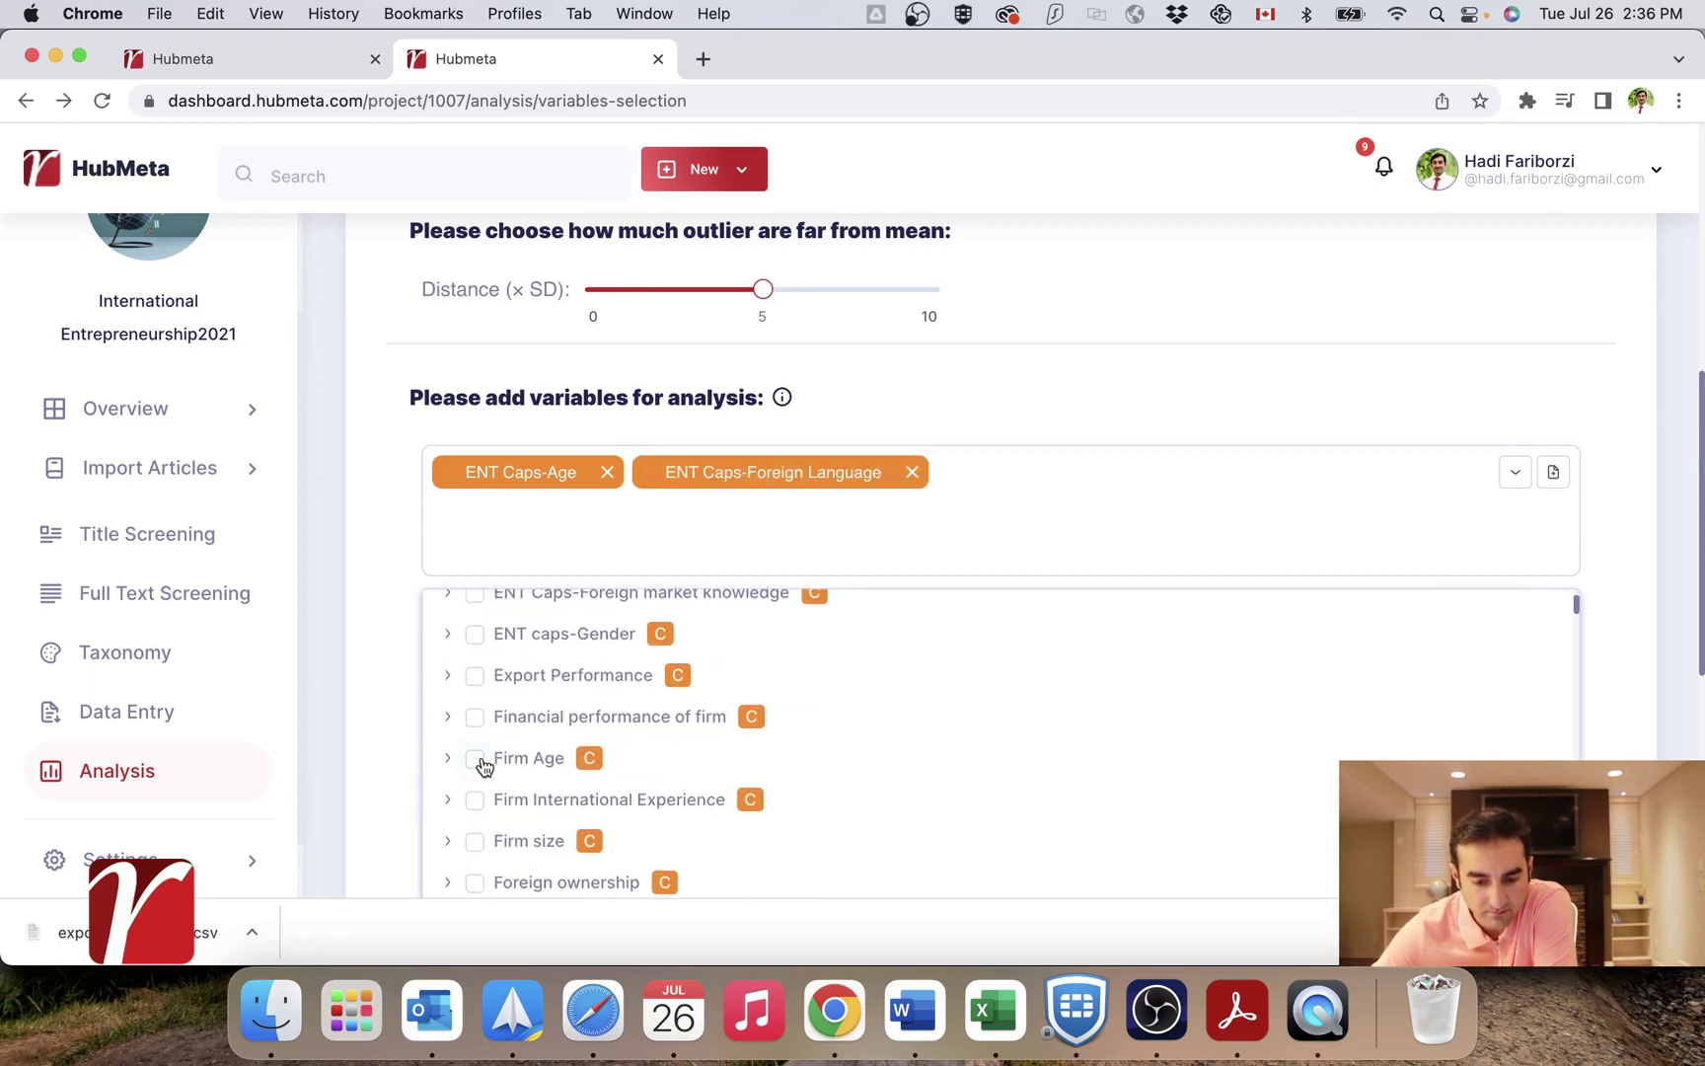
pyautogui.click(477, 758)
pyautogui.click(475, 840)
pyautogui.scroll(-6, 475, 842)
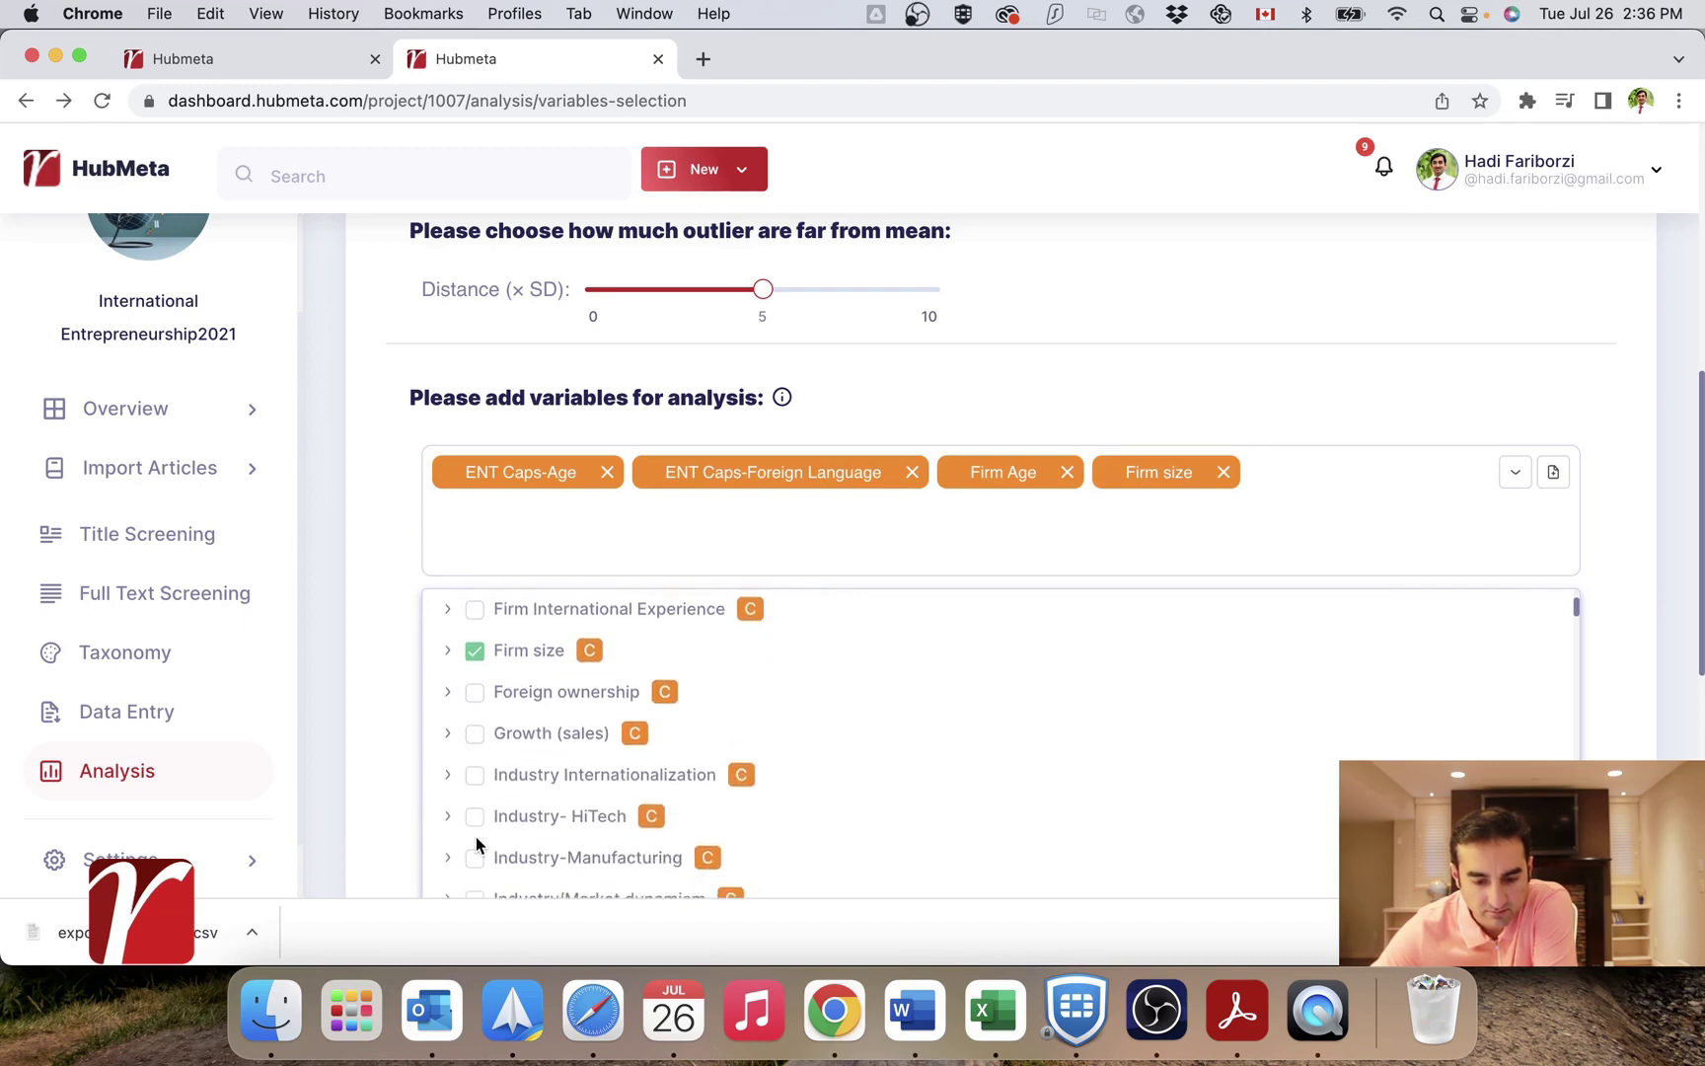
# Step: Add Innovation Capability, International Experience of Managers, International Intensity and International Knowledge to the variables for analysis
pyautogui.scroll(-3, 476, 844)
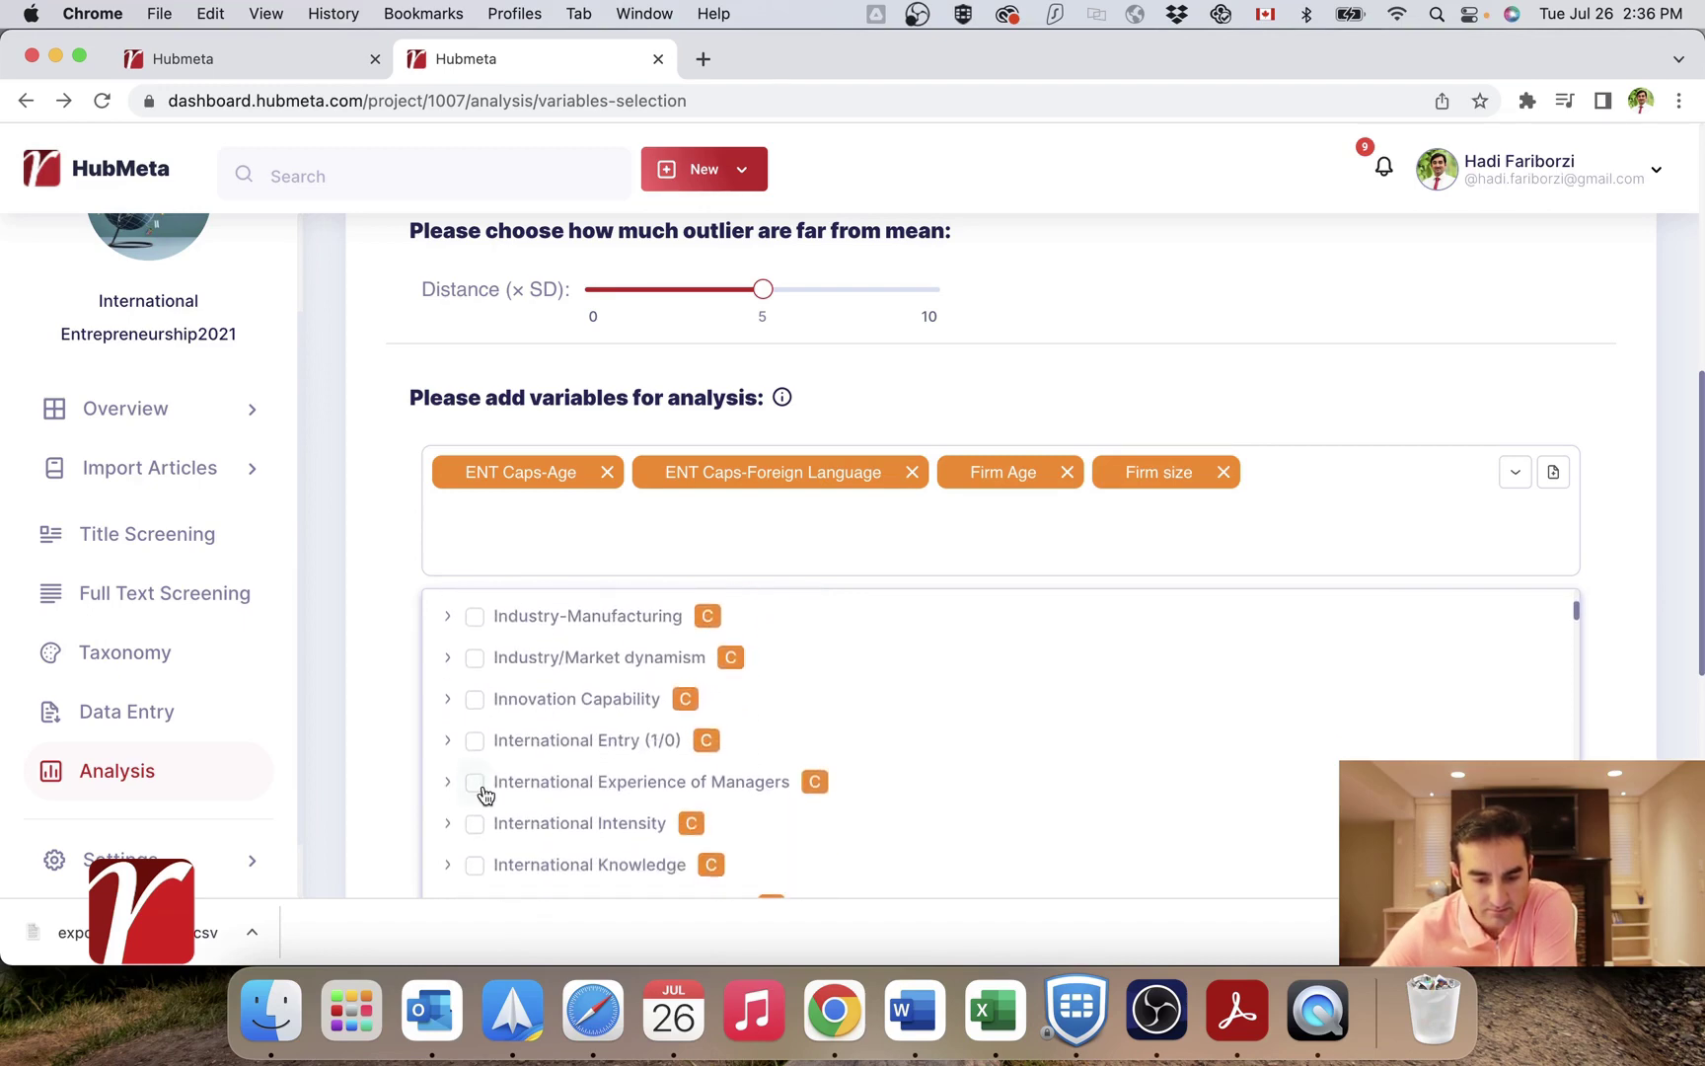
pyautogui.click(477, 699)
pyautogui.scroll(-2, 476, 810)
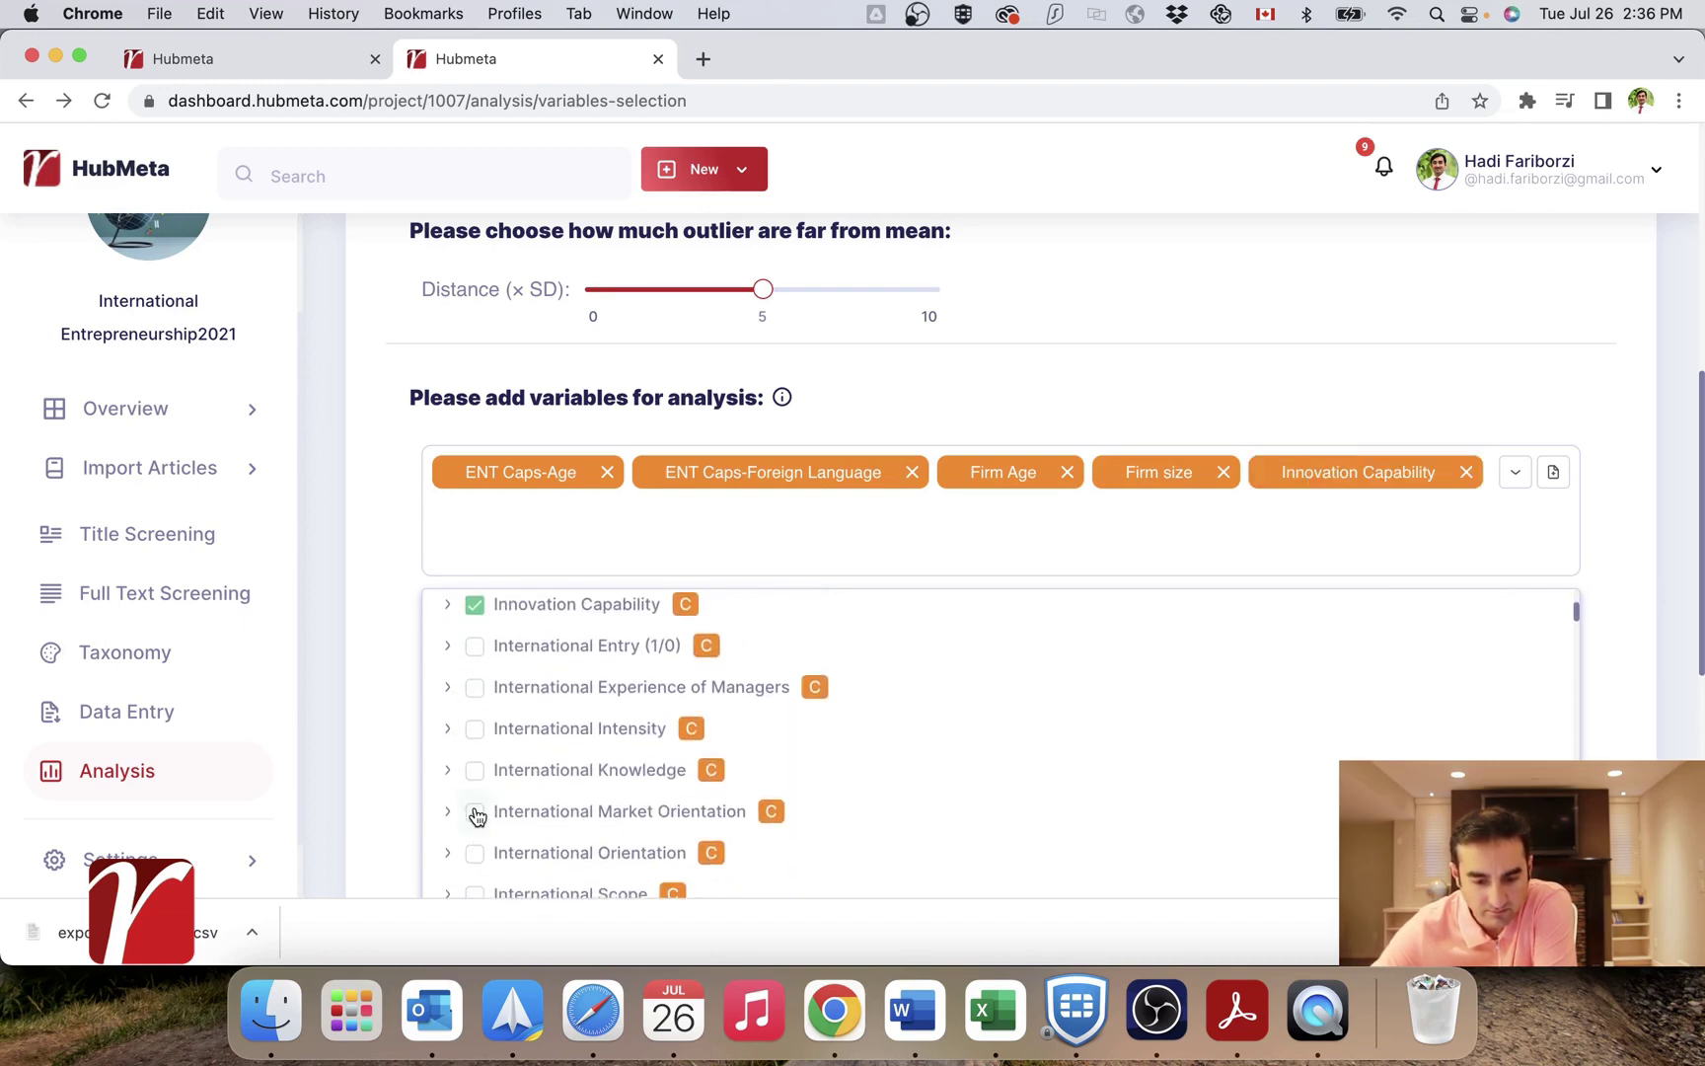
pyautogui.click(482, 665)
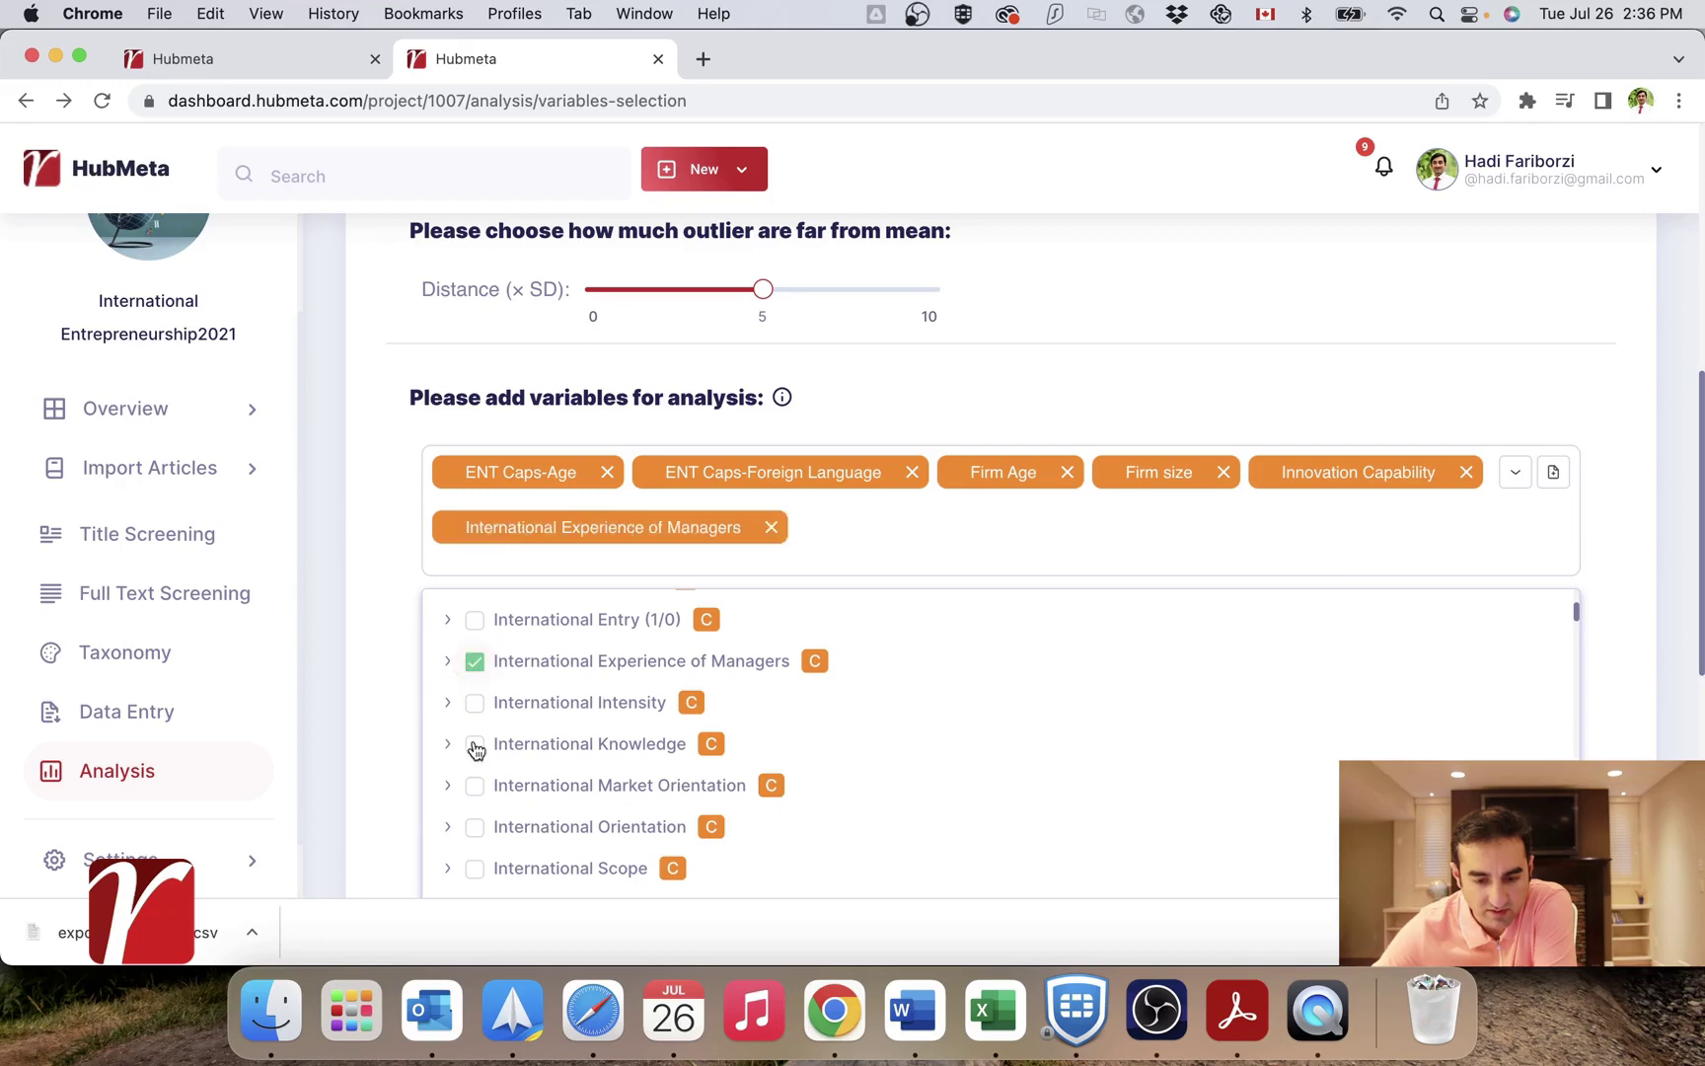
pyautogui.scroll(-1, 475, 743)
pyautogui.click(475, 659)
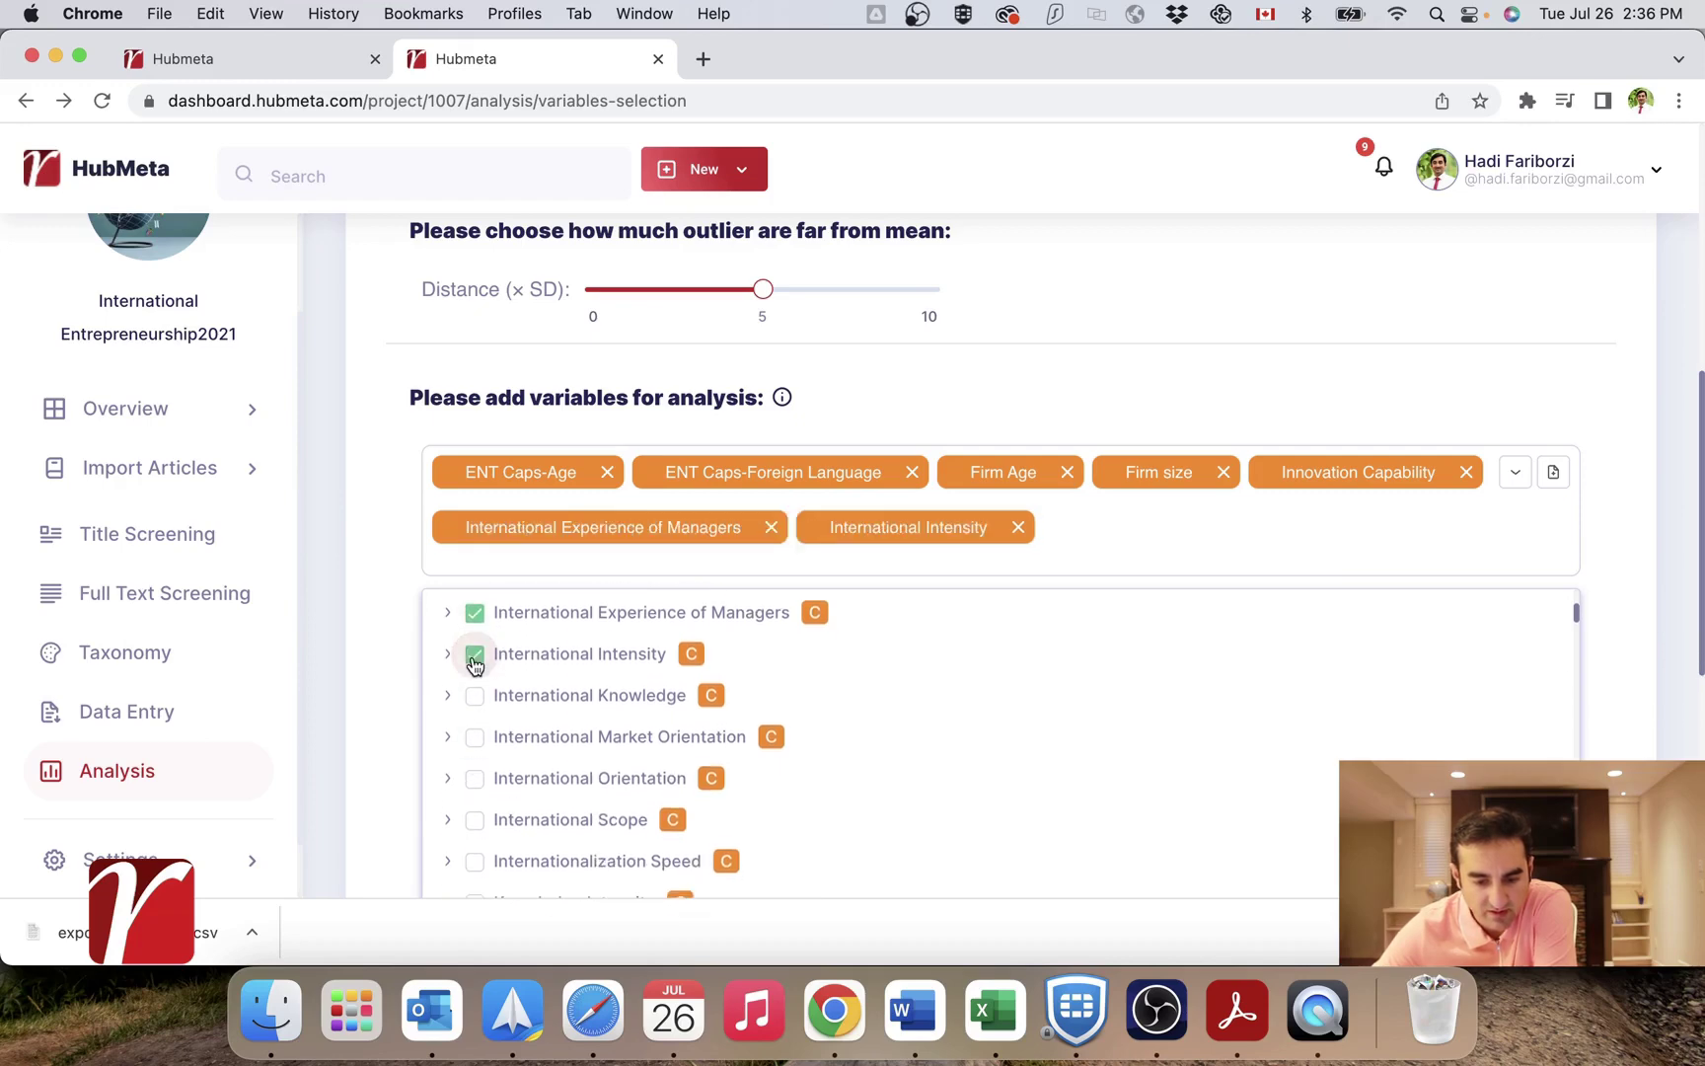
pyautogui.click(475, 699)
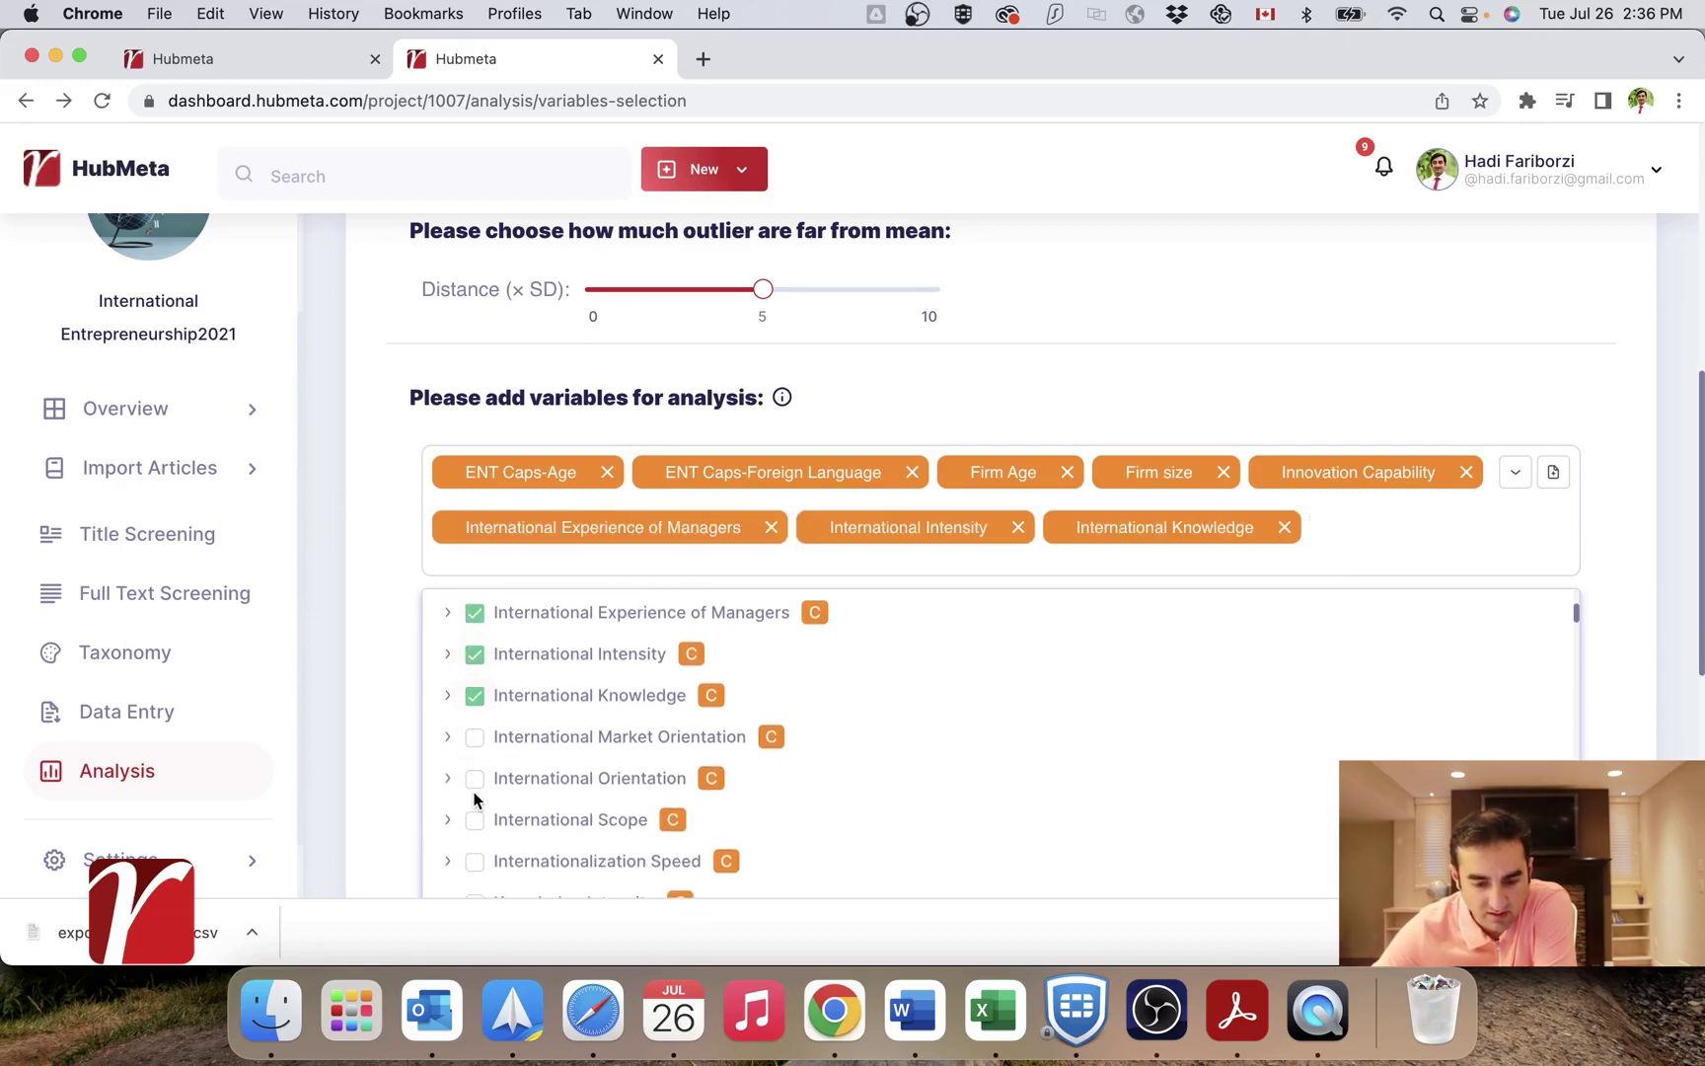
# Step: Add International Scope, Internationalization Speed, Knowledge Intensity and Post-Internationalization performance to the analysis variables, and run the analysis
pyautogui.scroll(-1, 475, 796)
pyautogui.click(475, 761)
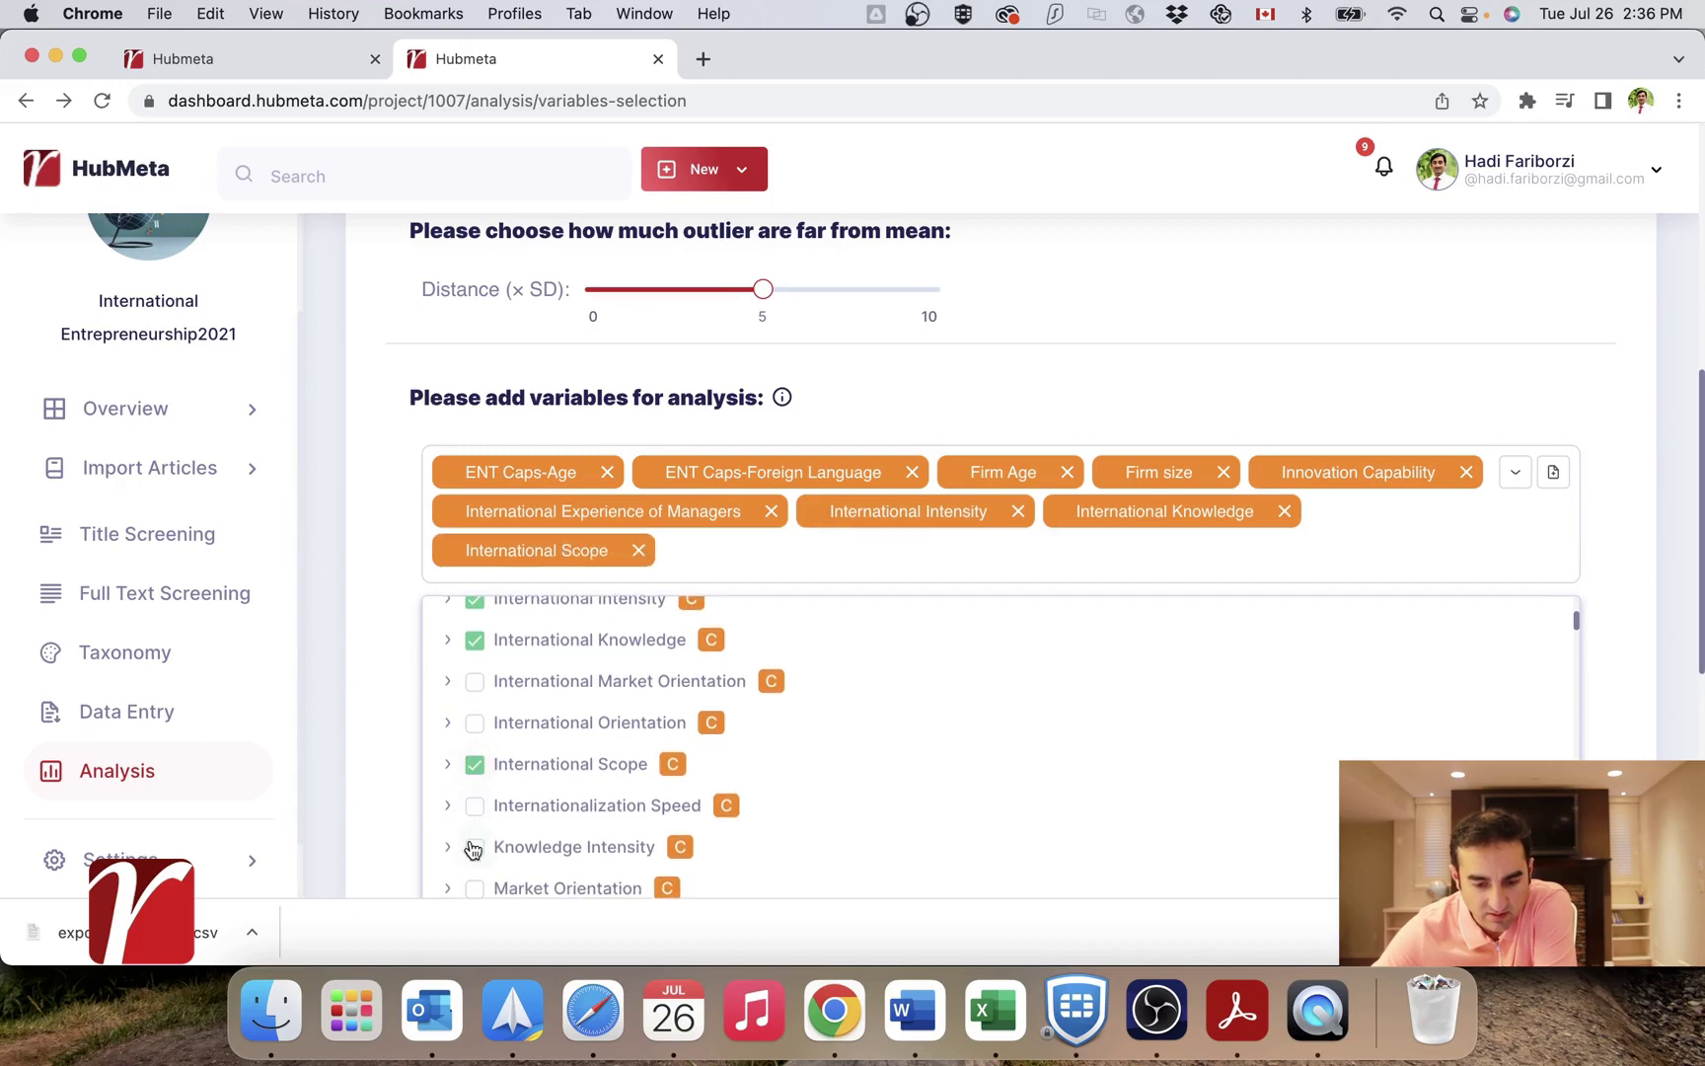
pyautogui.click(475, 806)
pyautogui.scroll(-1, 474, 812)
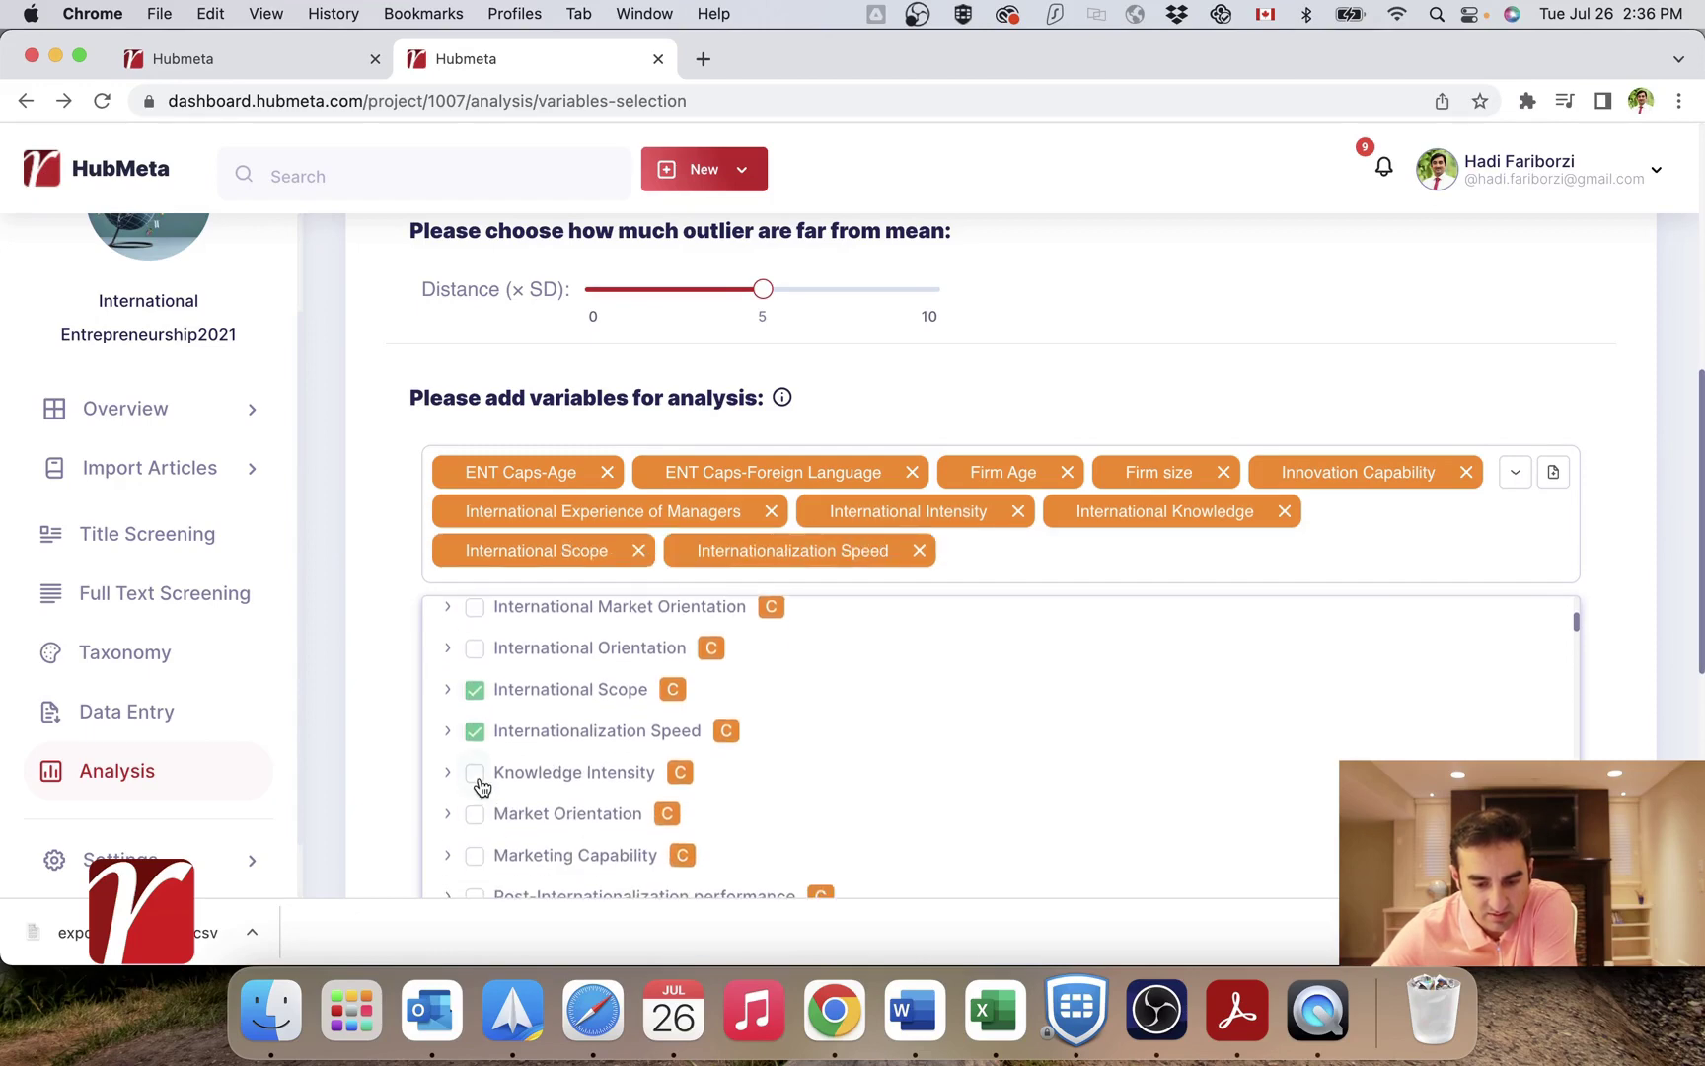
pyautogui.click(477, 778)
pyautogui.scroll(-2, 480, 848)
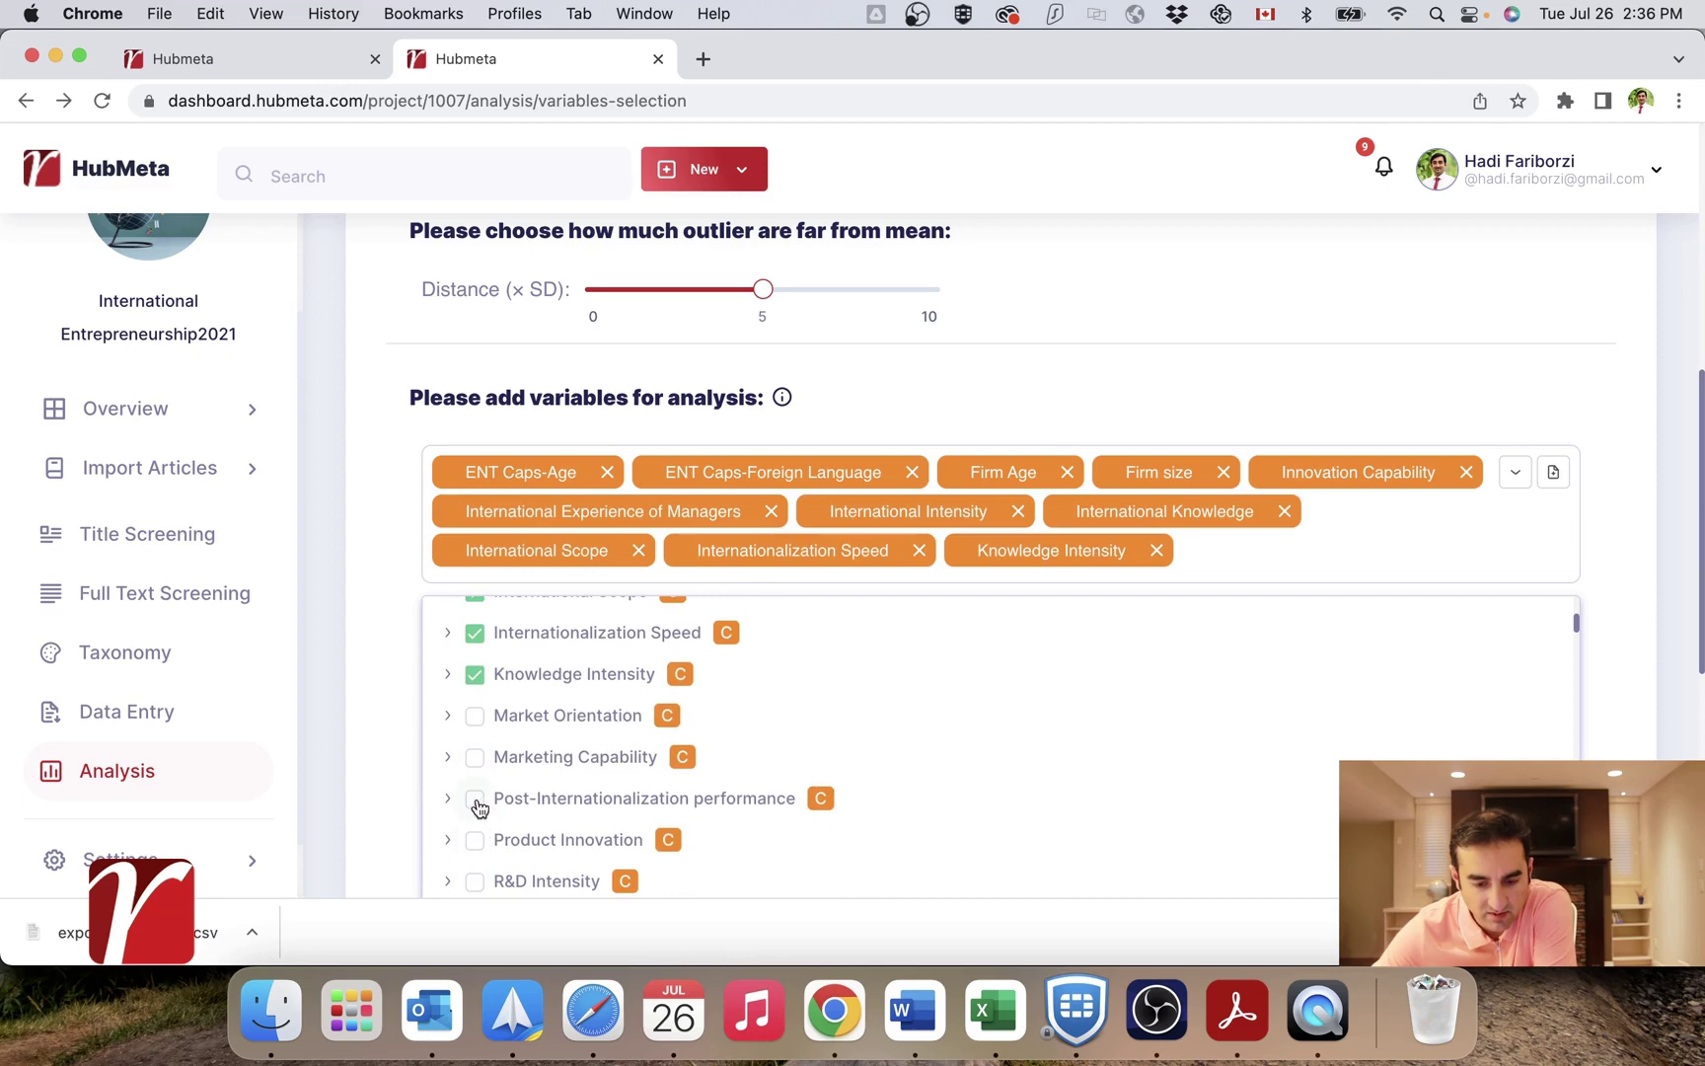
pyautogui.click(475, 799)
pyautogui.scroll(-6, 987, 552)
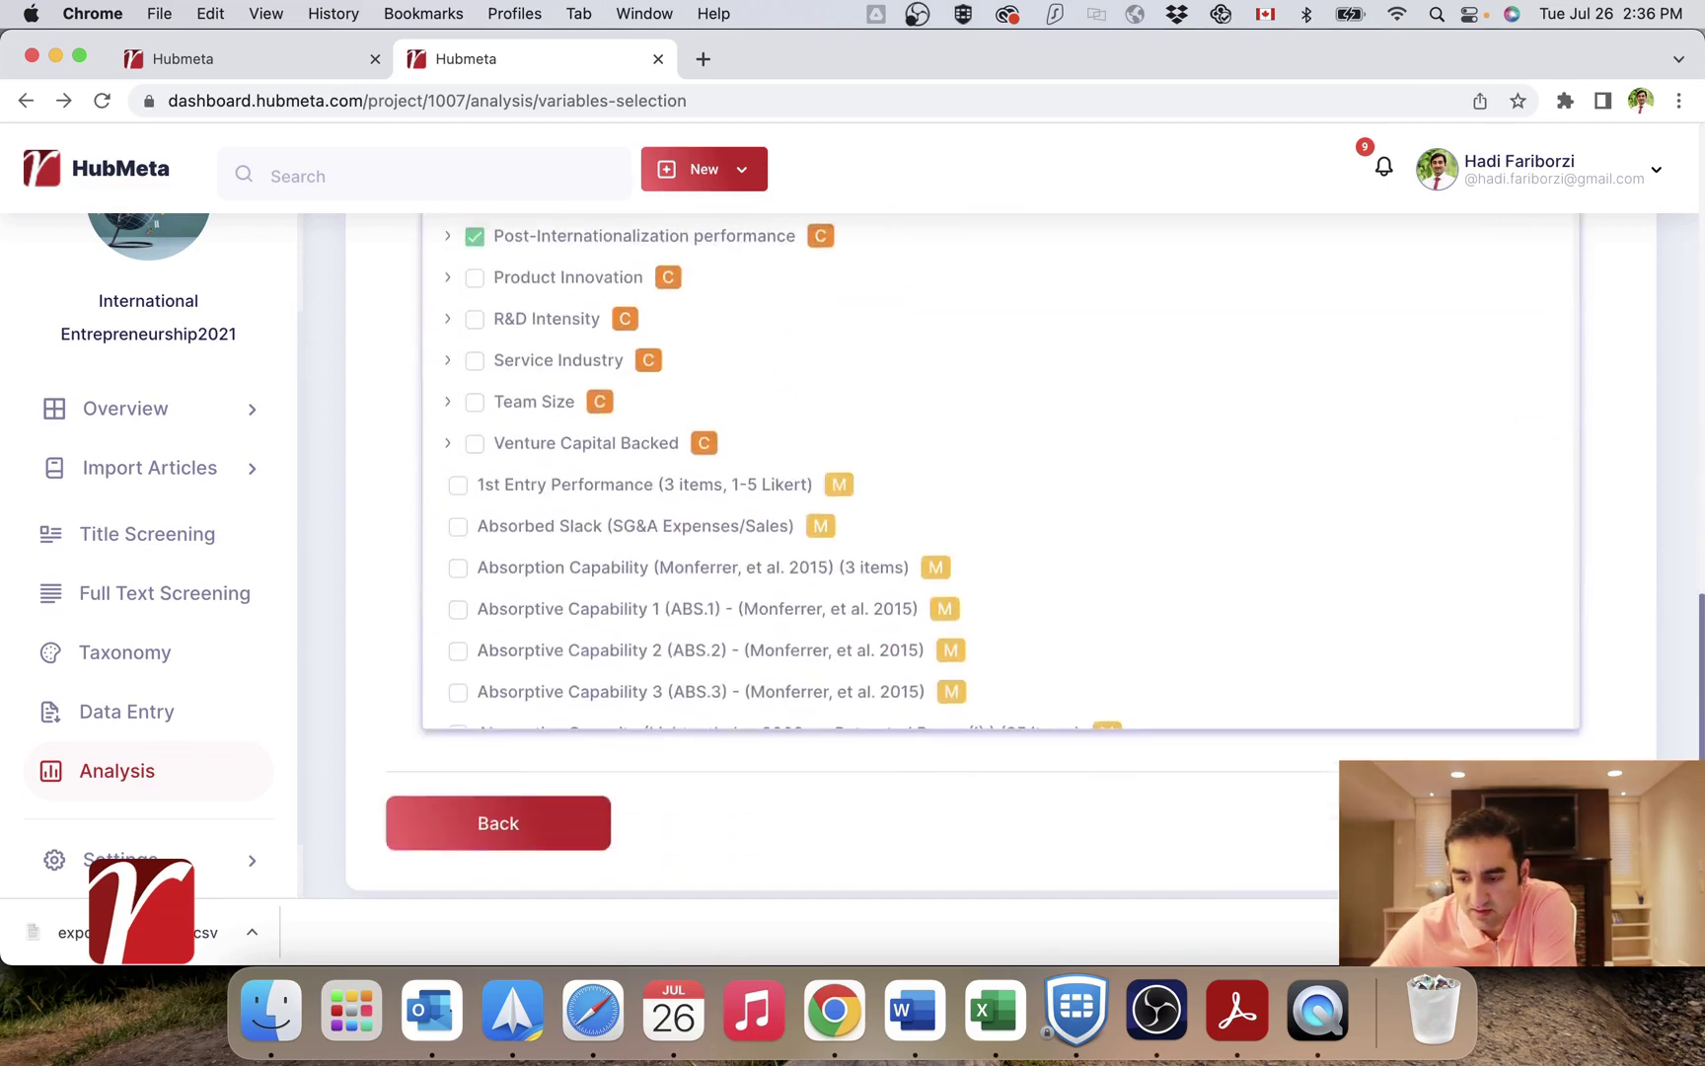
pyautogui.click(1503, 816)
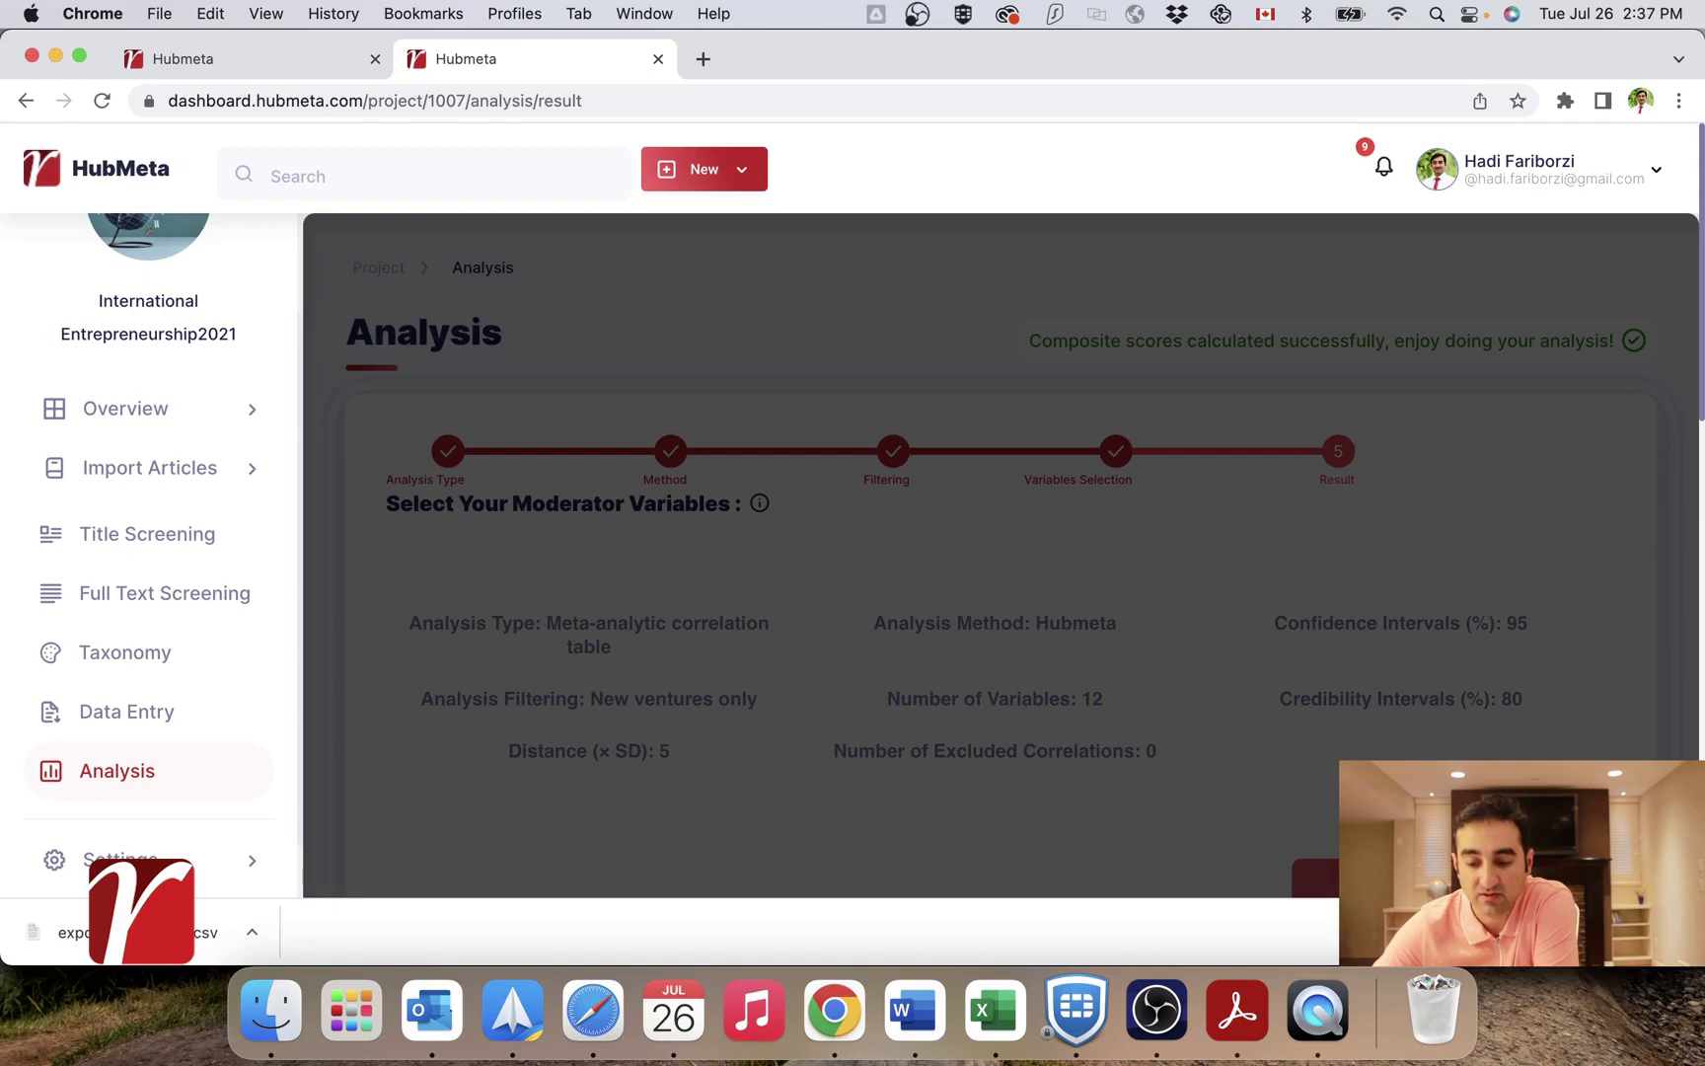
# Step: Look through the resulting meta-analytic correlation table across all of its rows and columns
pyautogui.scroll(-3, 1496, 742)
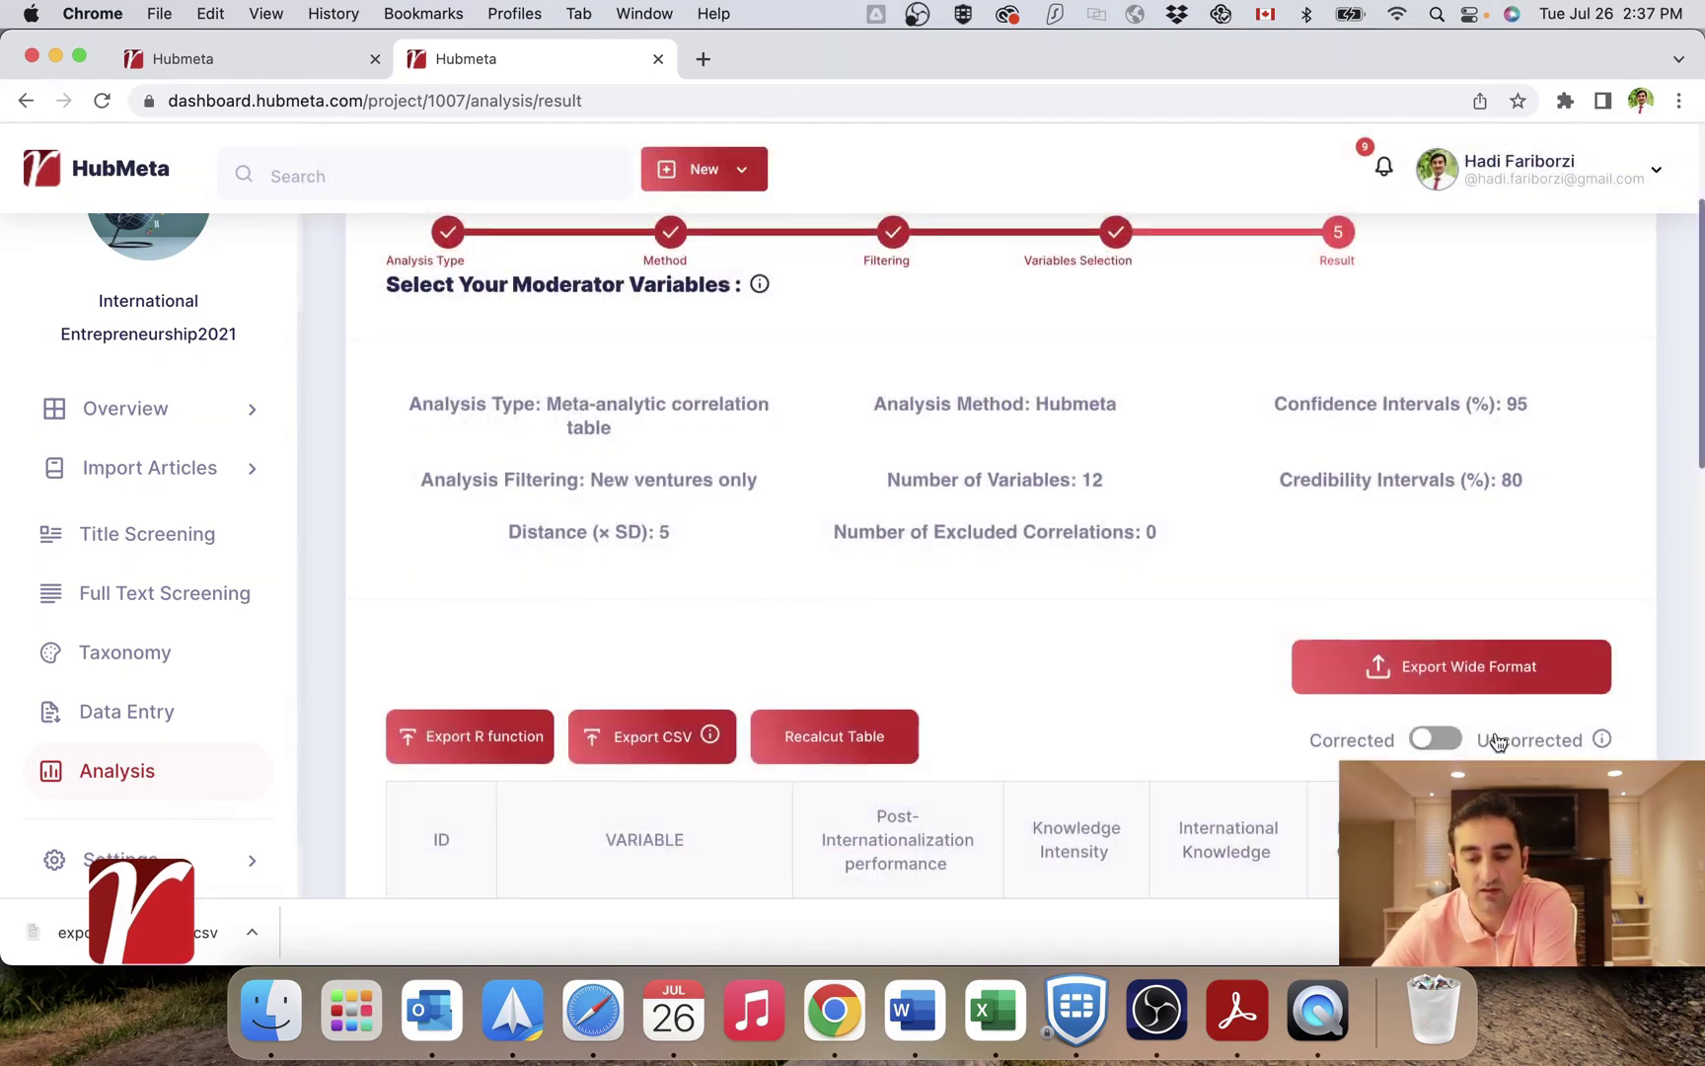
pyautogui.scroll(-5, 1496, 742)
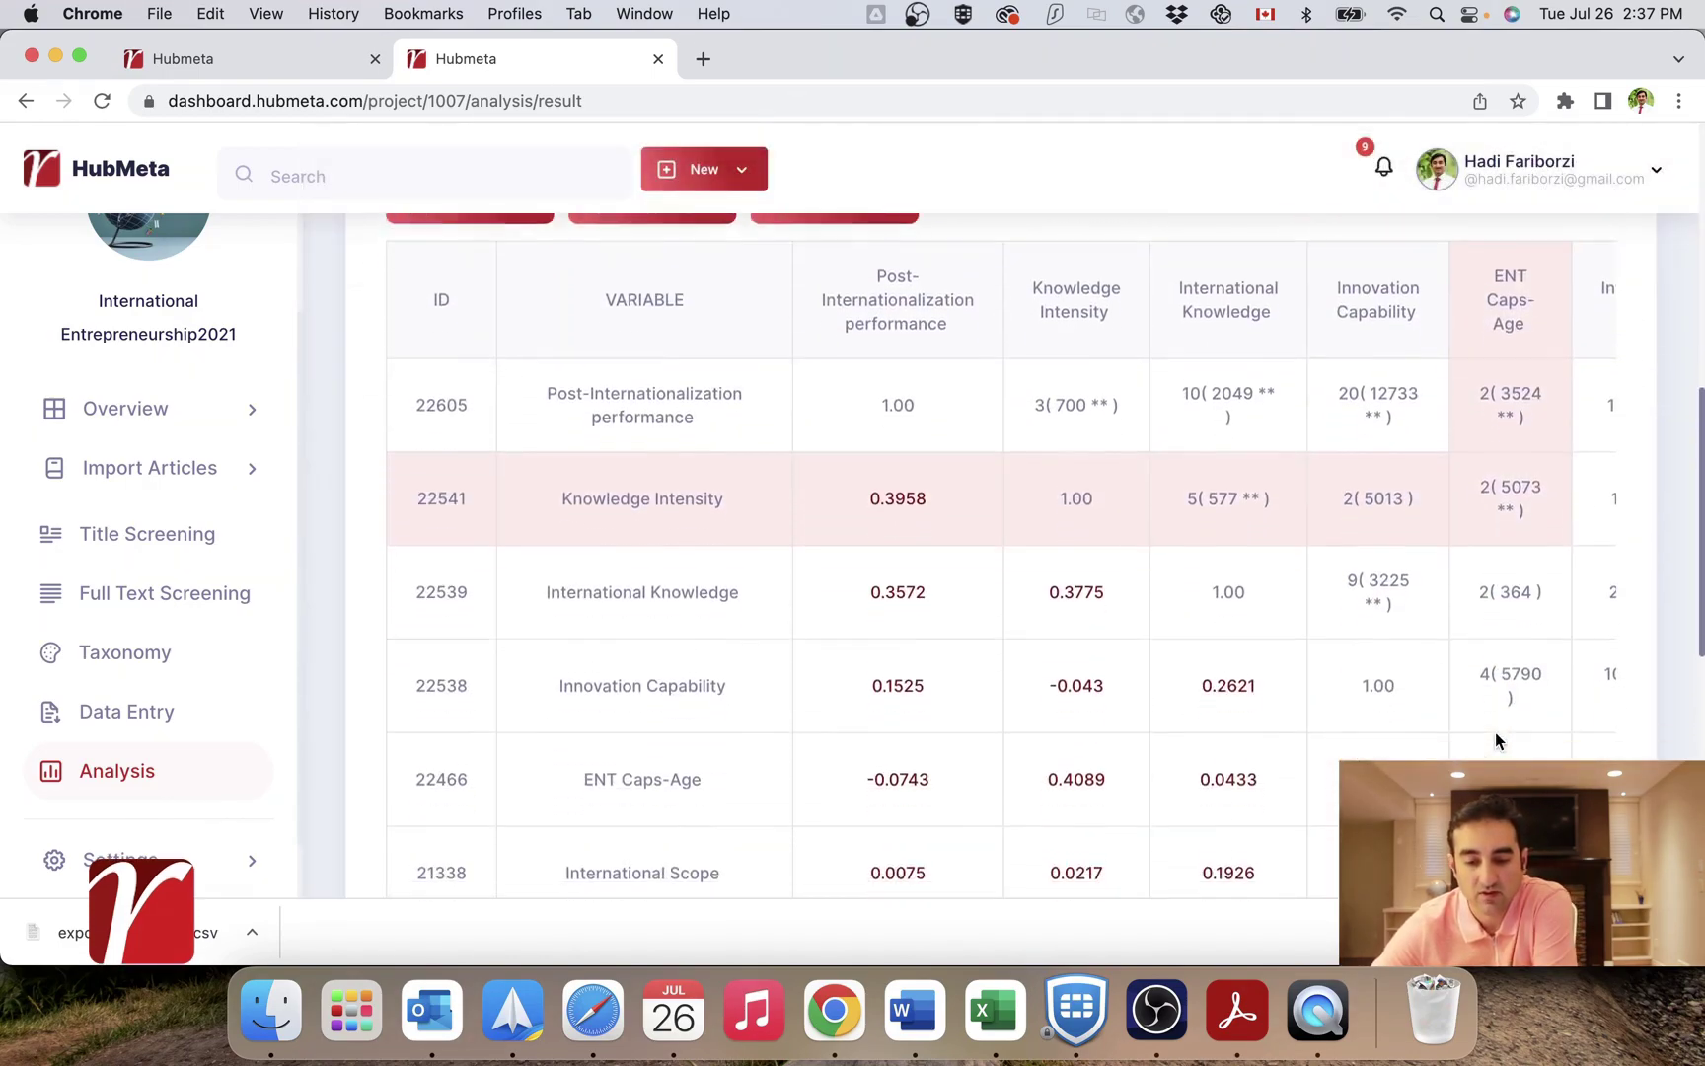
pyautogui.hscroll(3, 1423, 640)
pyautogui.scroll(-2, 1423, 640)
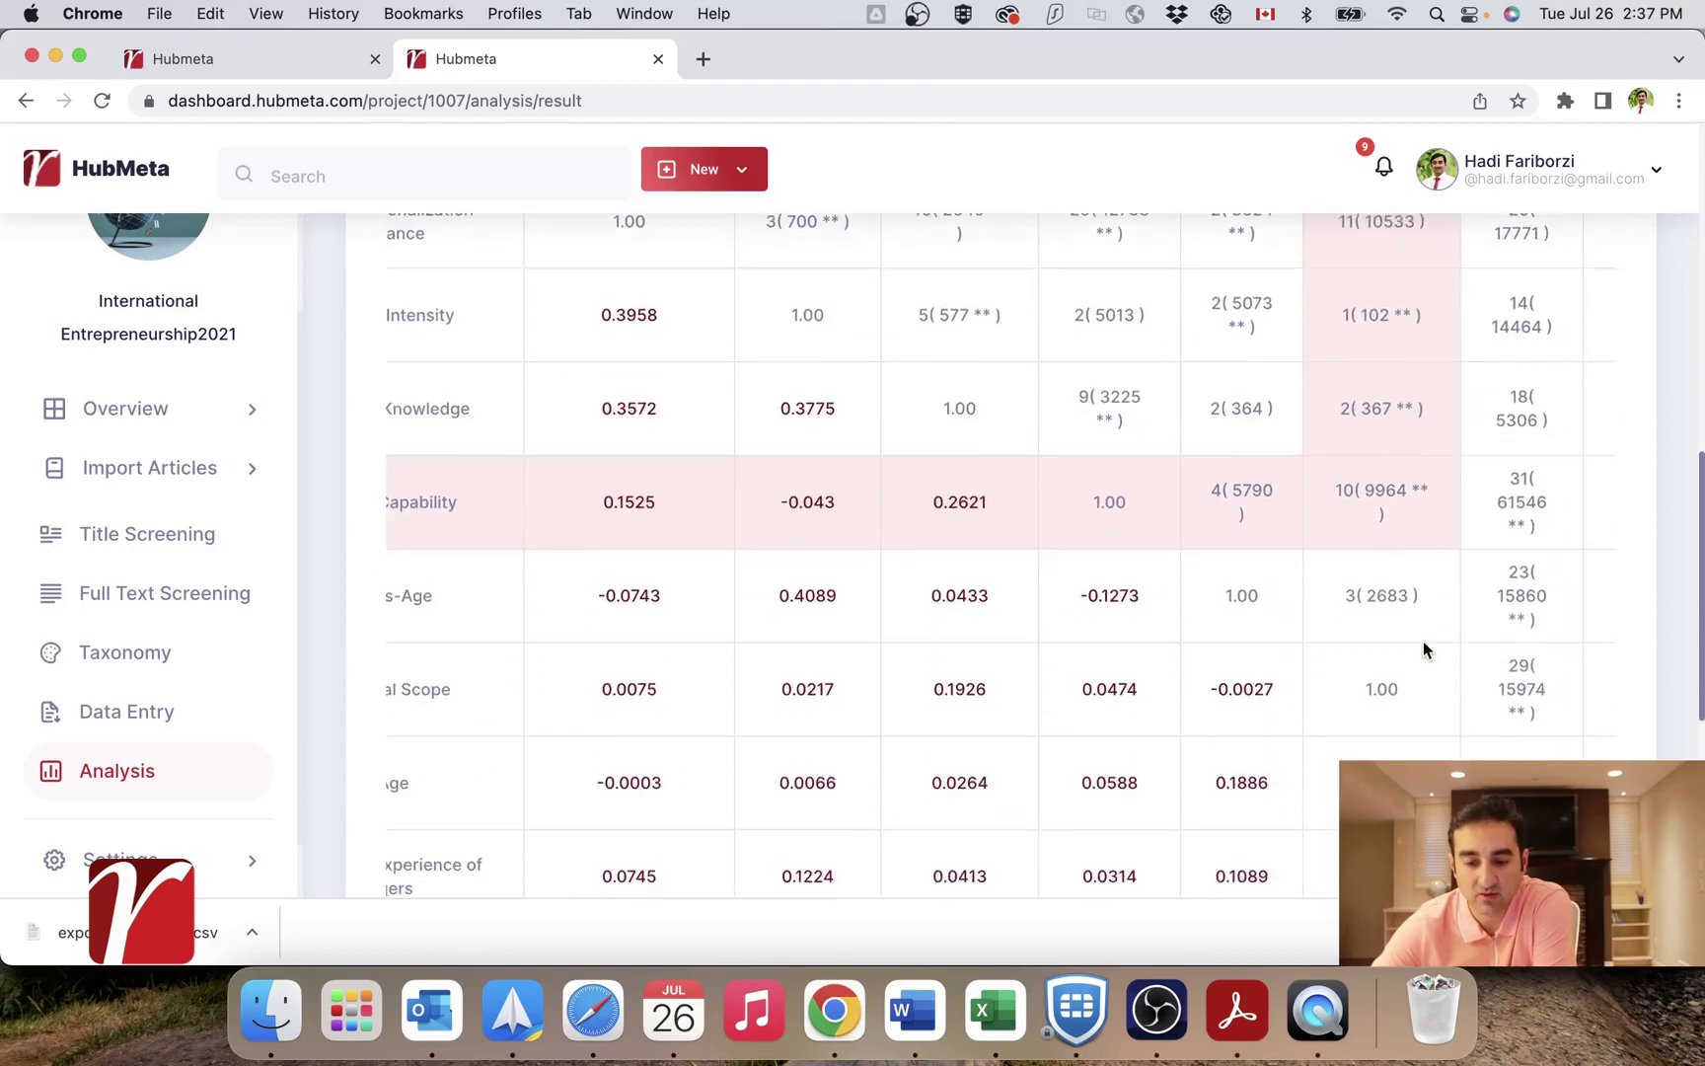
pyautogui.scroll(-5, 1424, 642)
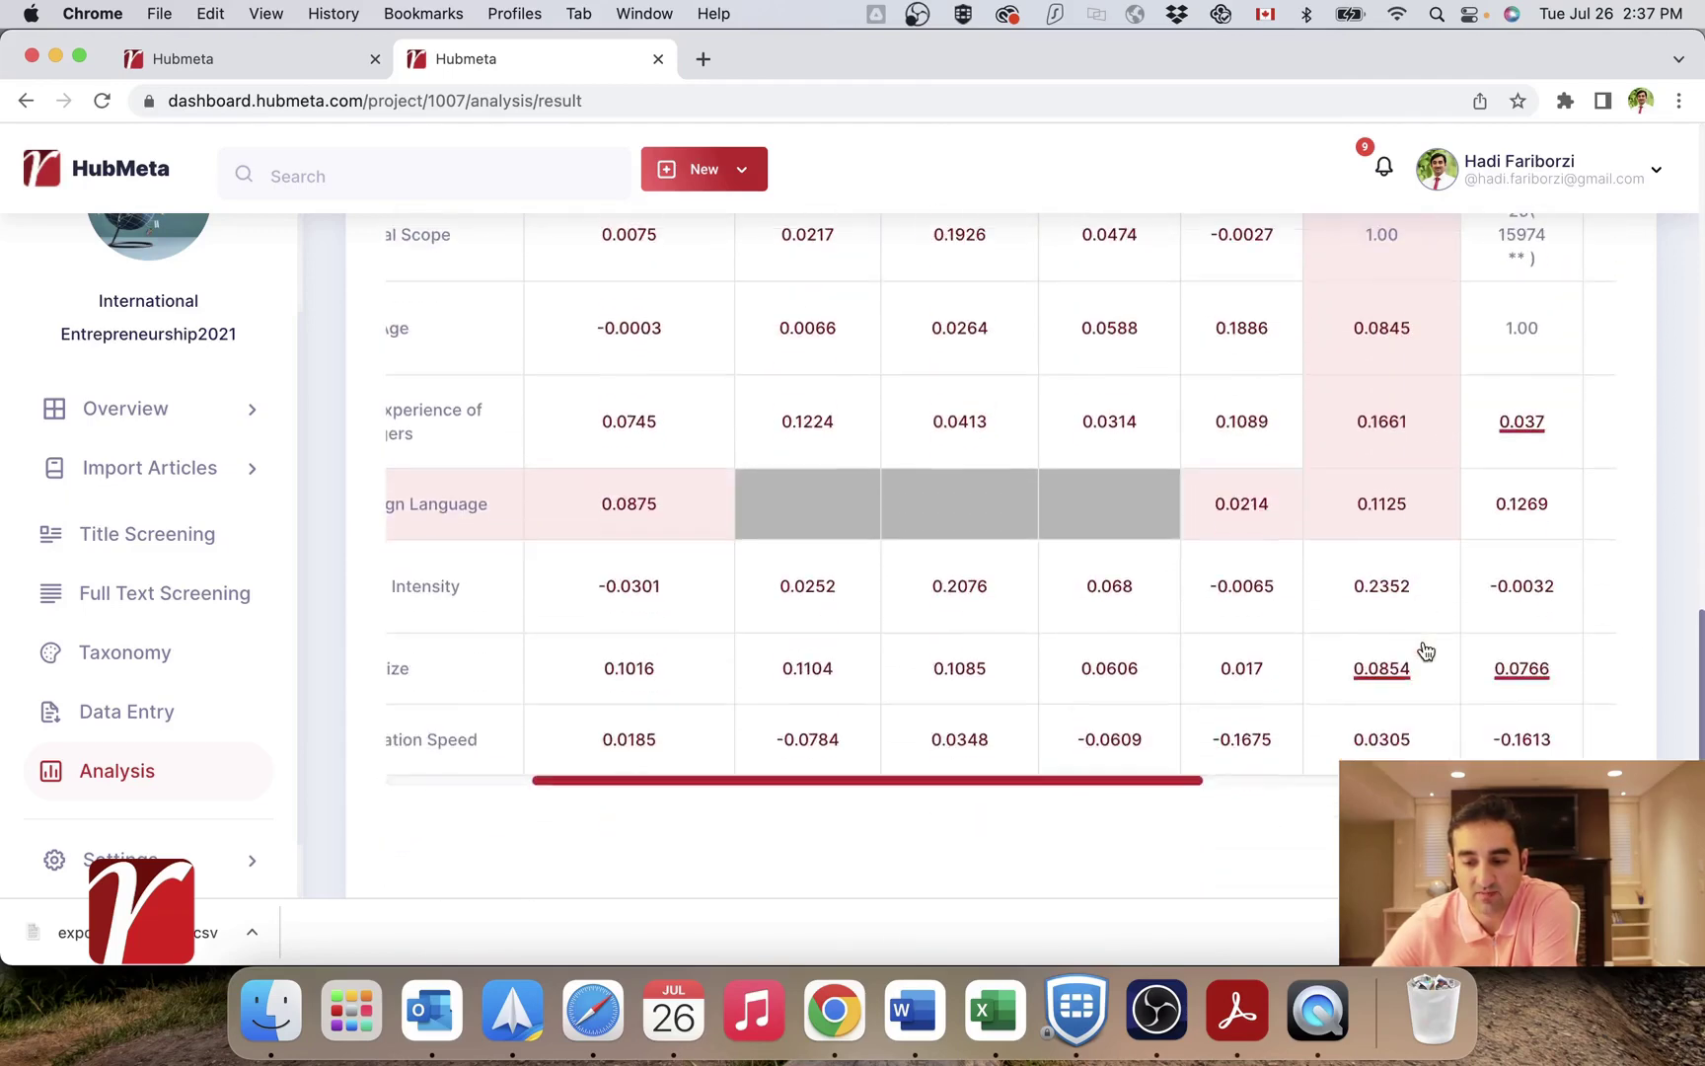
pyautogui.scroll(-1, 1426, 650)
pyautogui.scroll(1, 1426, 650)
pyautogui.hscroll(4, 1426, 650)
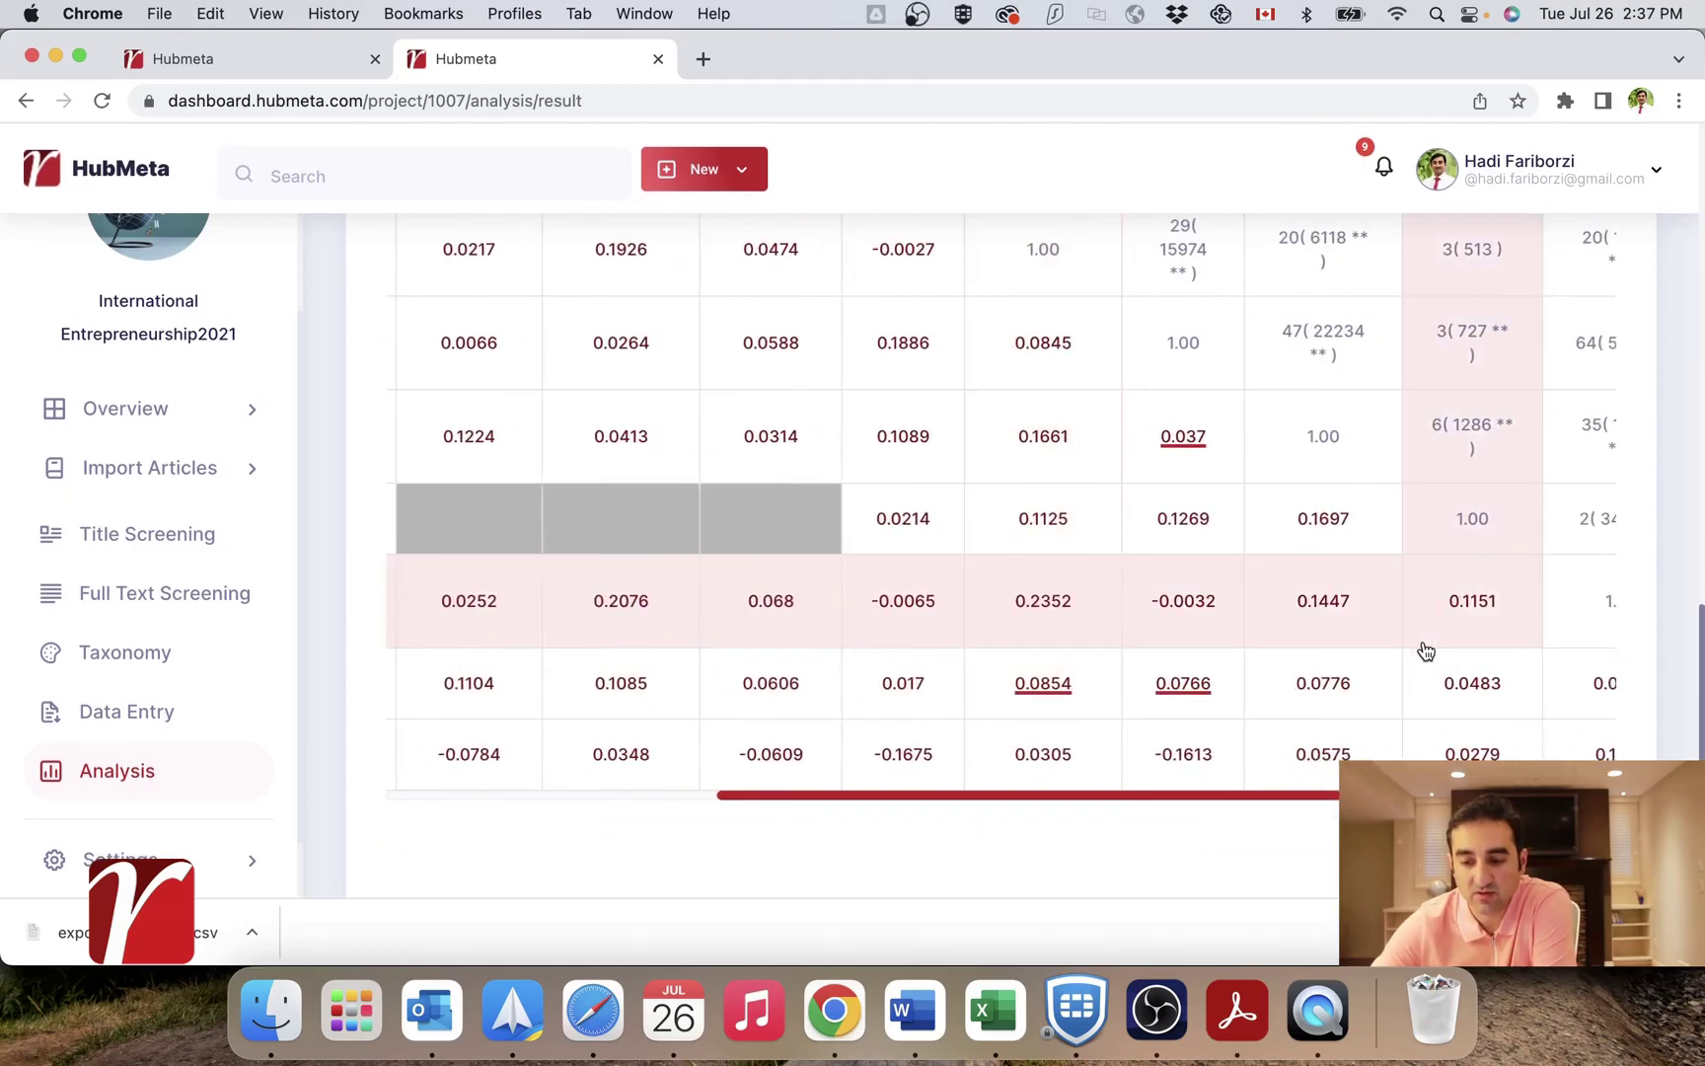
pyautogui.hscroll(3, 1426, 651)
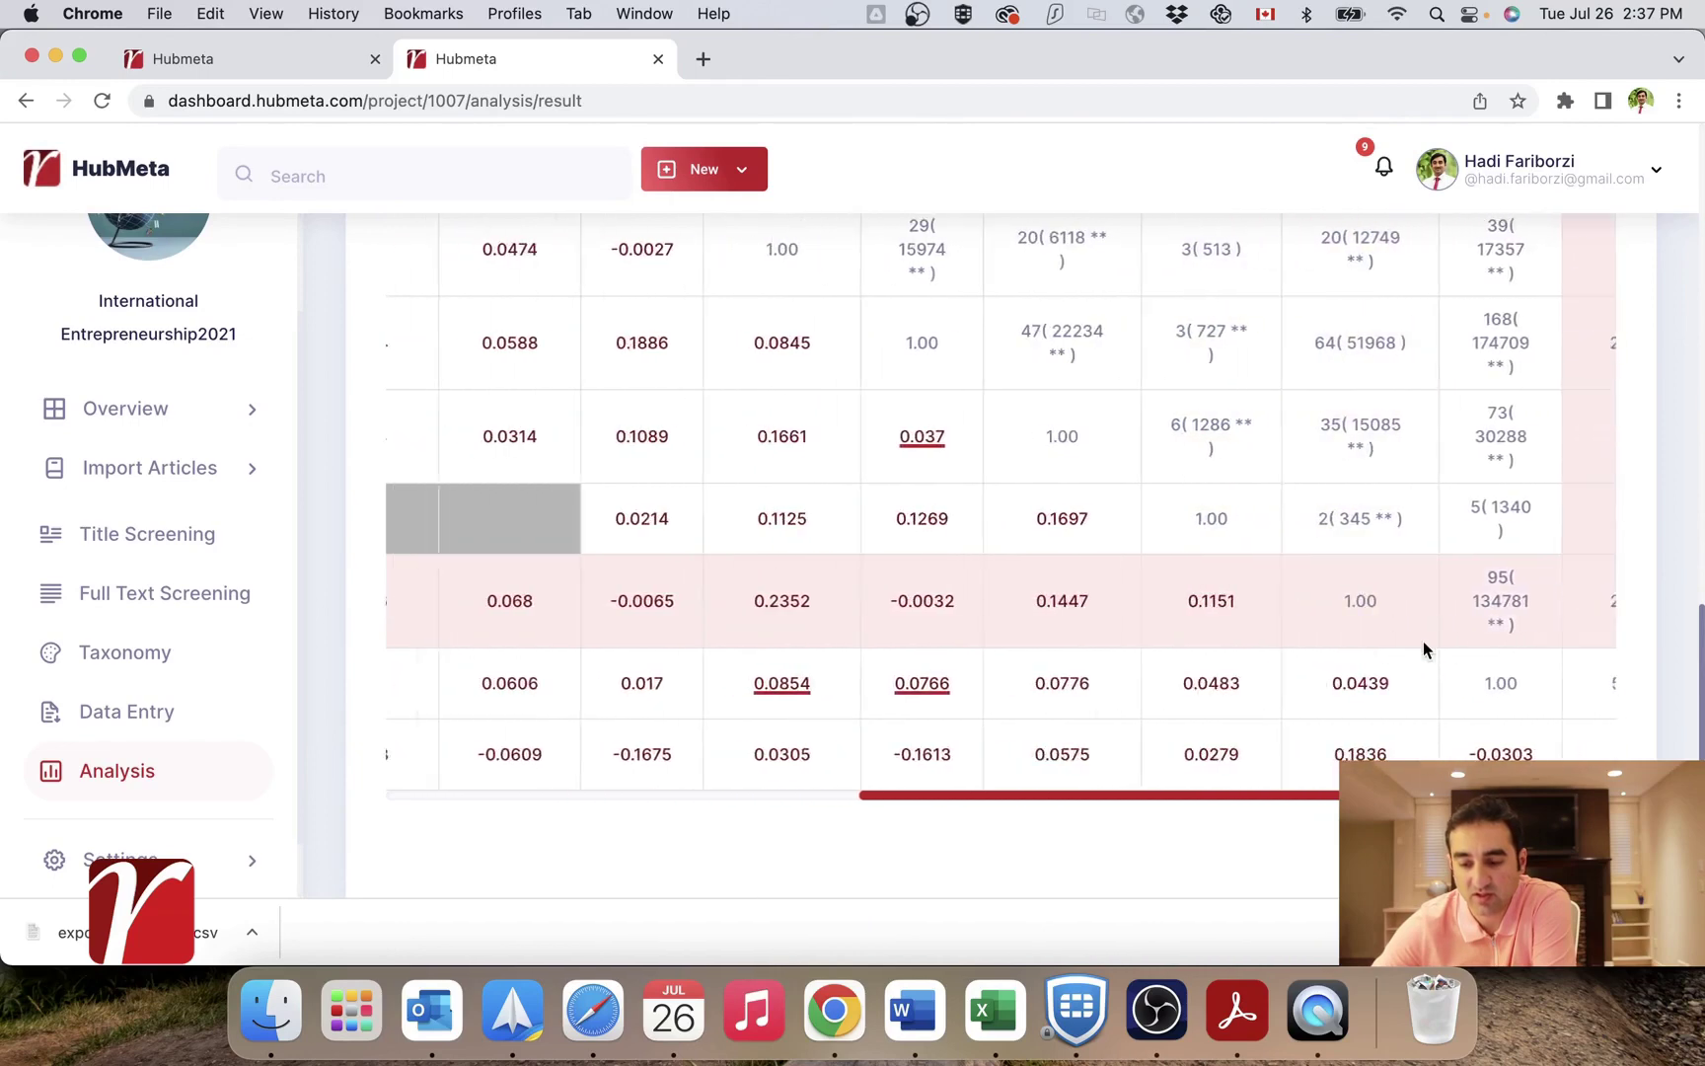
# Step: Examine the greyed-out cells in the ENT Caps-Foreign Language row of the correlation table
pyautogui.hscroll(-5, 1423, 648)
pyautogui.scroll(2, 1201, 623)
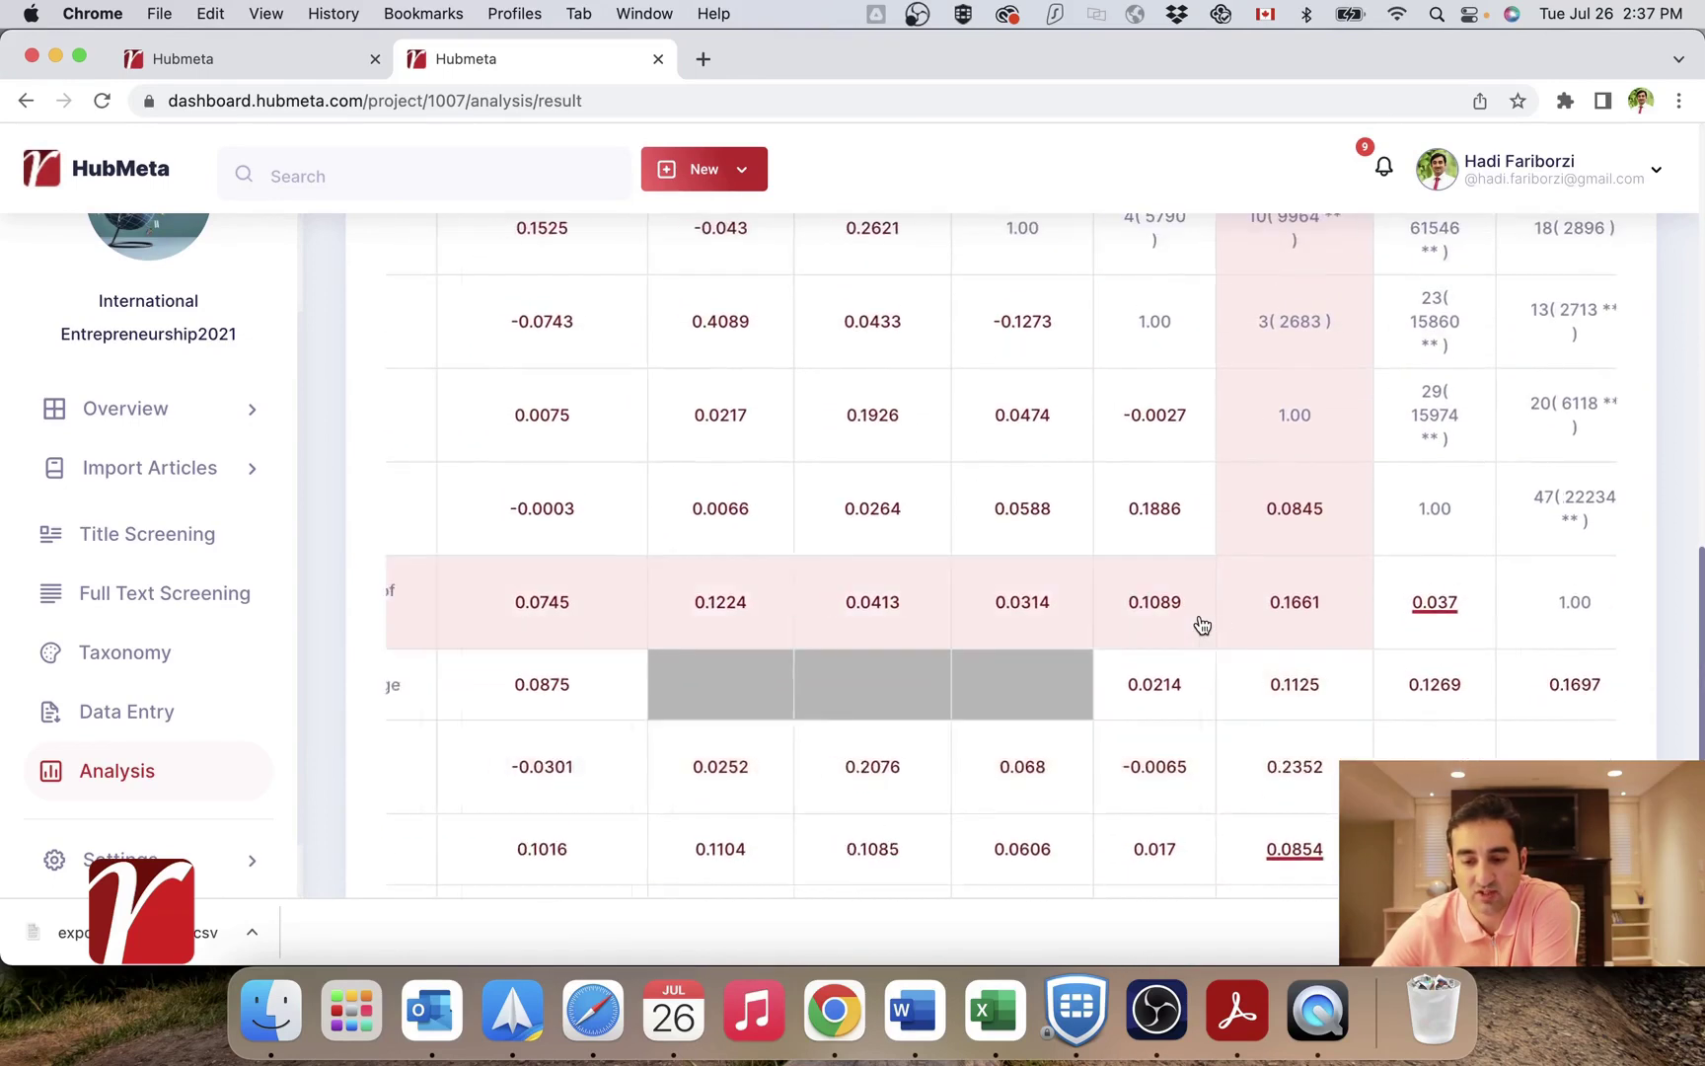
pyautogui.hscroll(-3, 1201, 623)
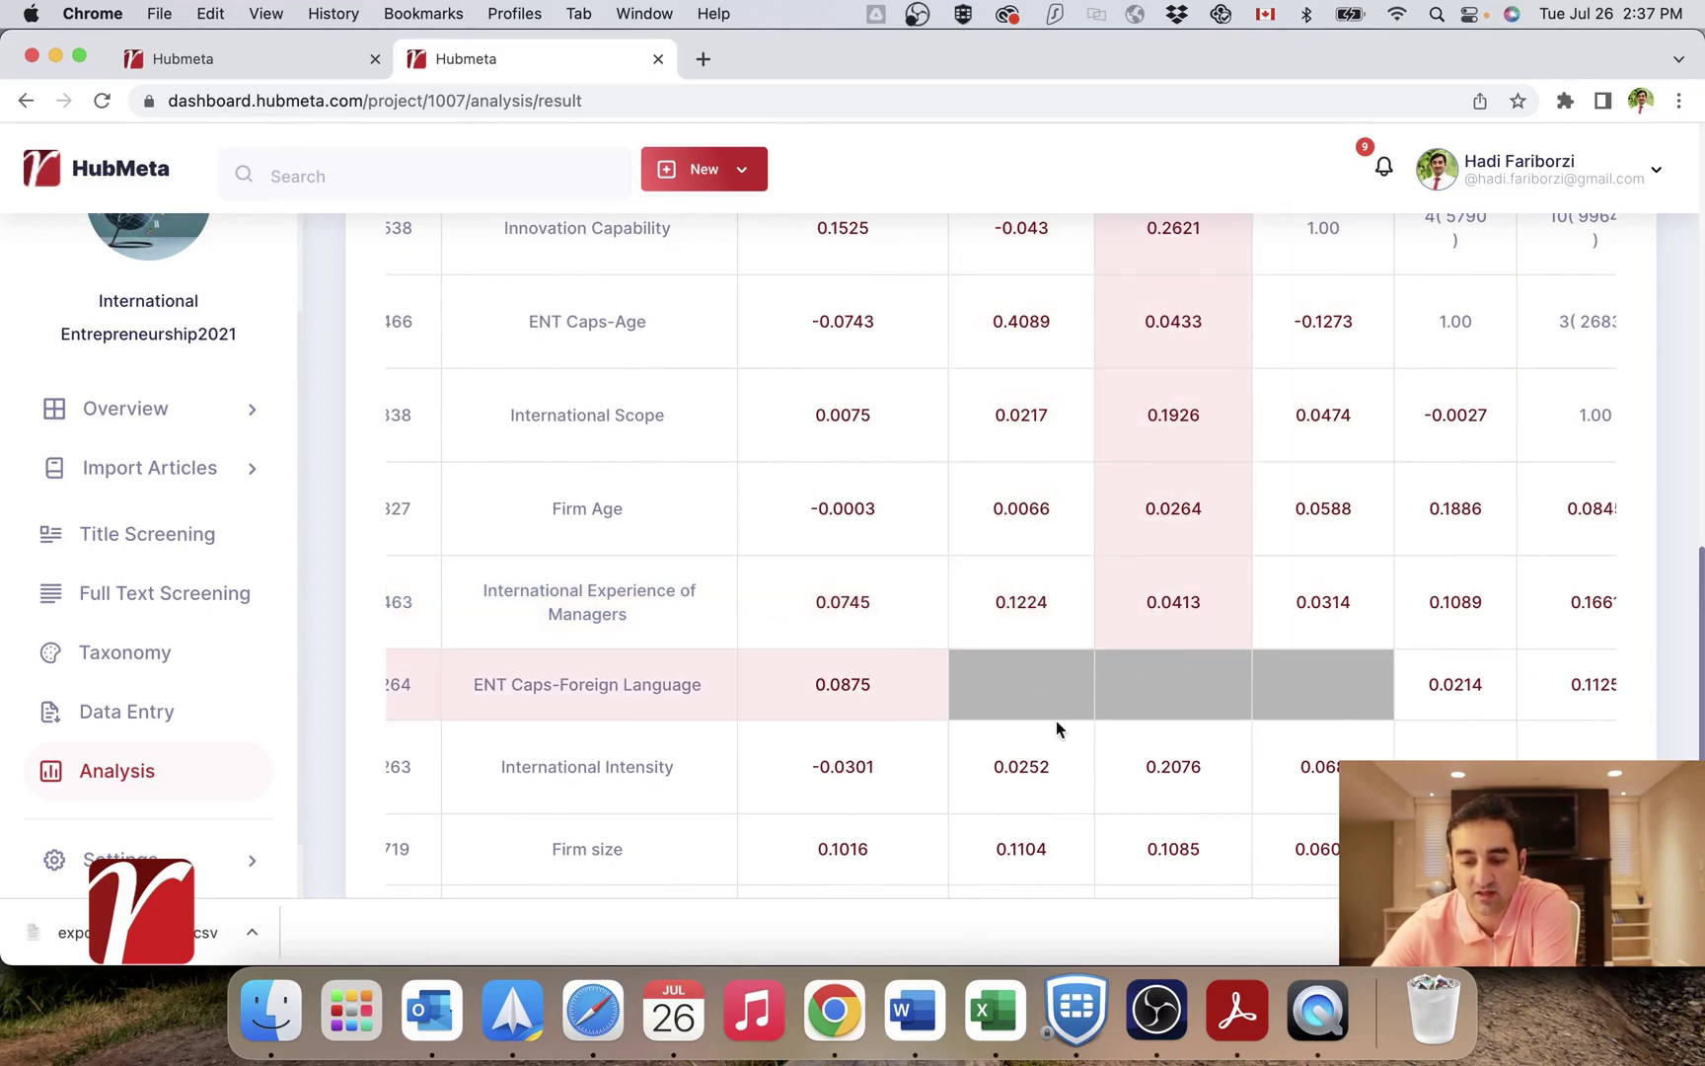
pyautogui.scroll(1, 1043, 704)
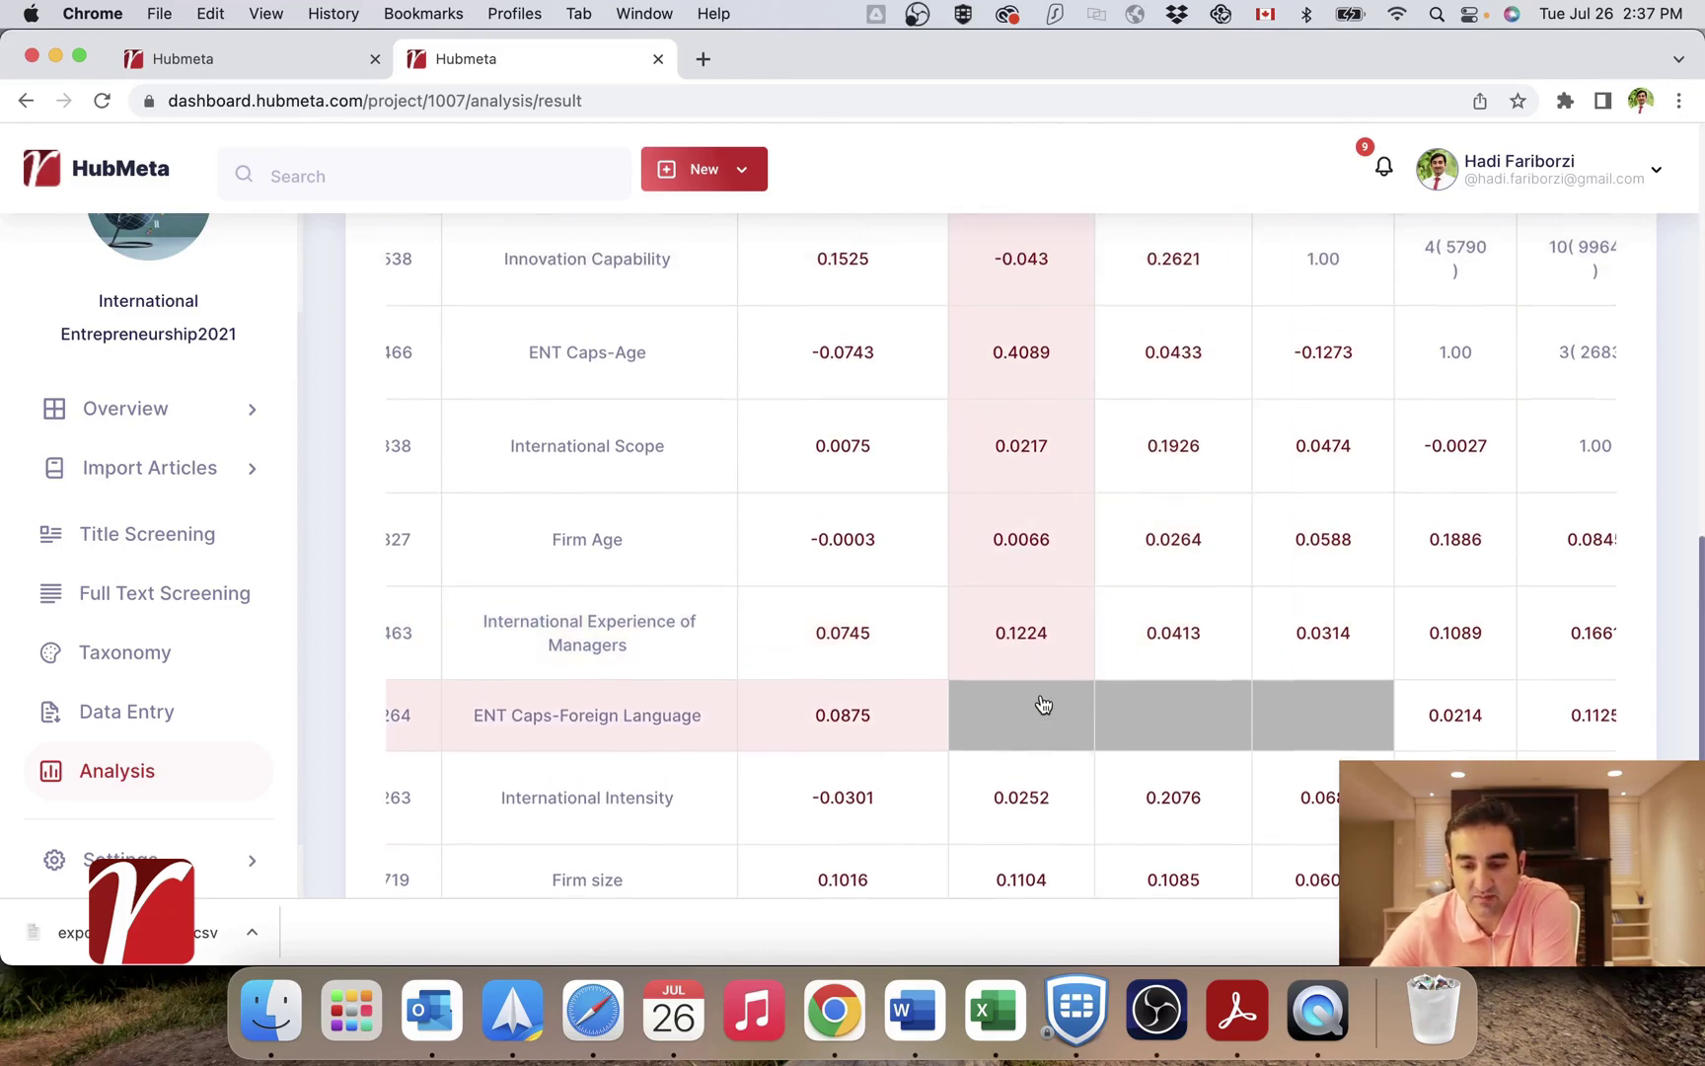
pyautogui.scroll(1, 1043, 703)
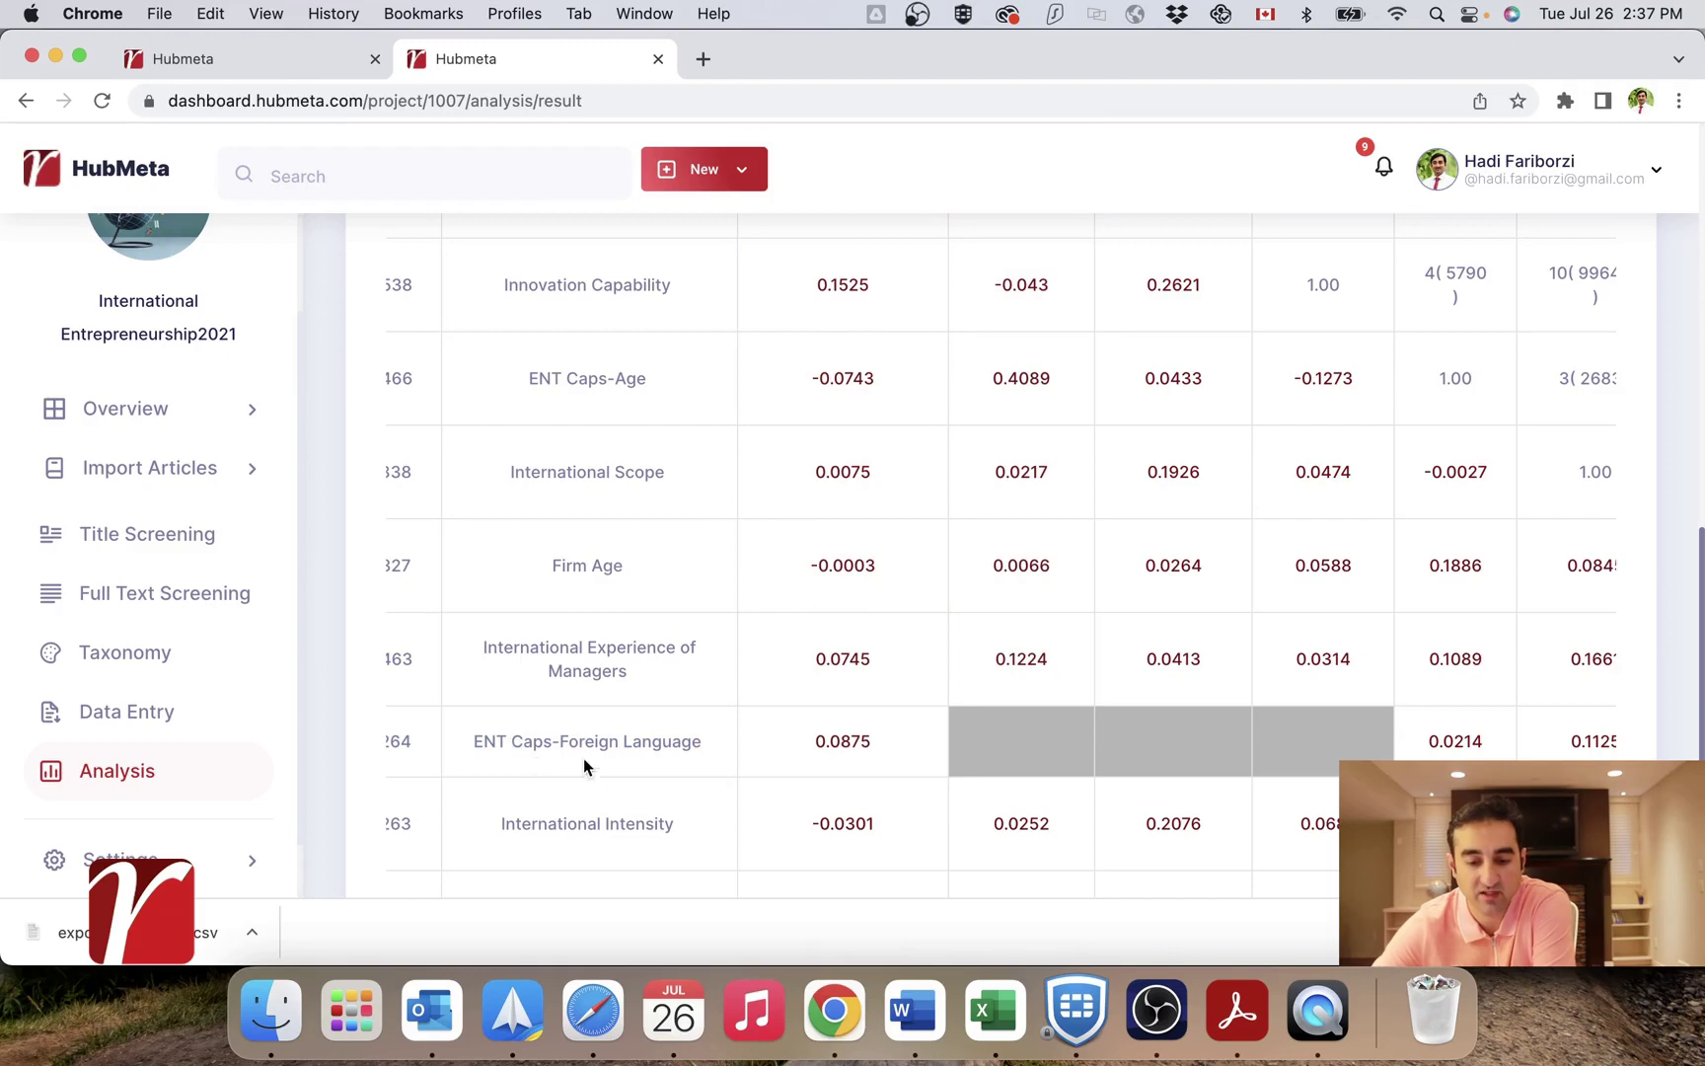
pyautogui.scroll(3, 1023, 735)
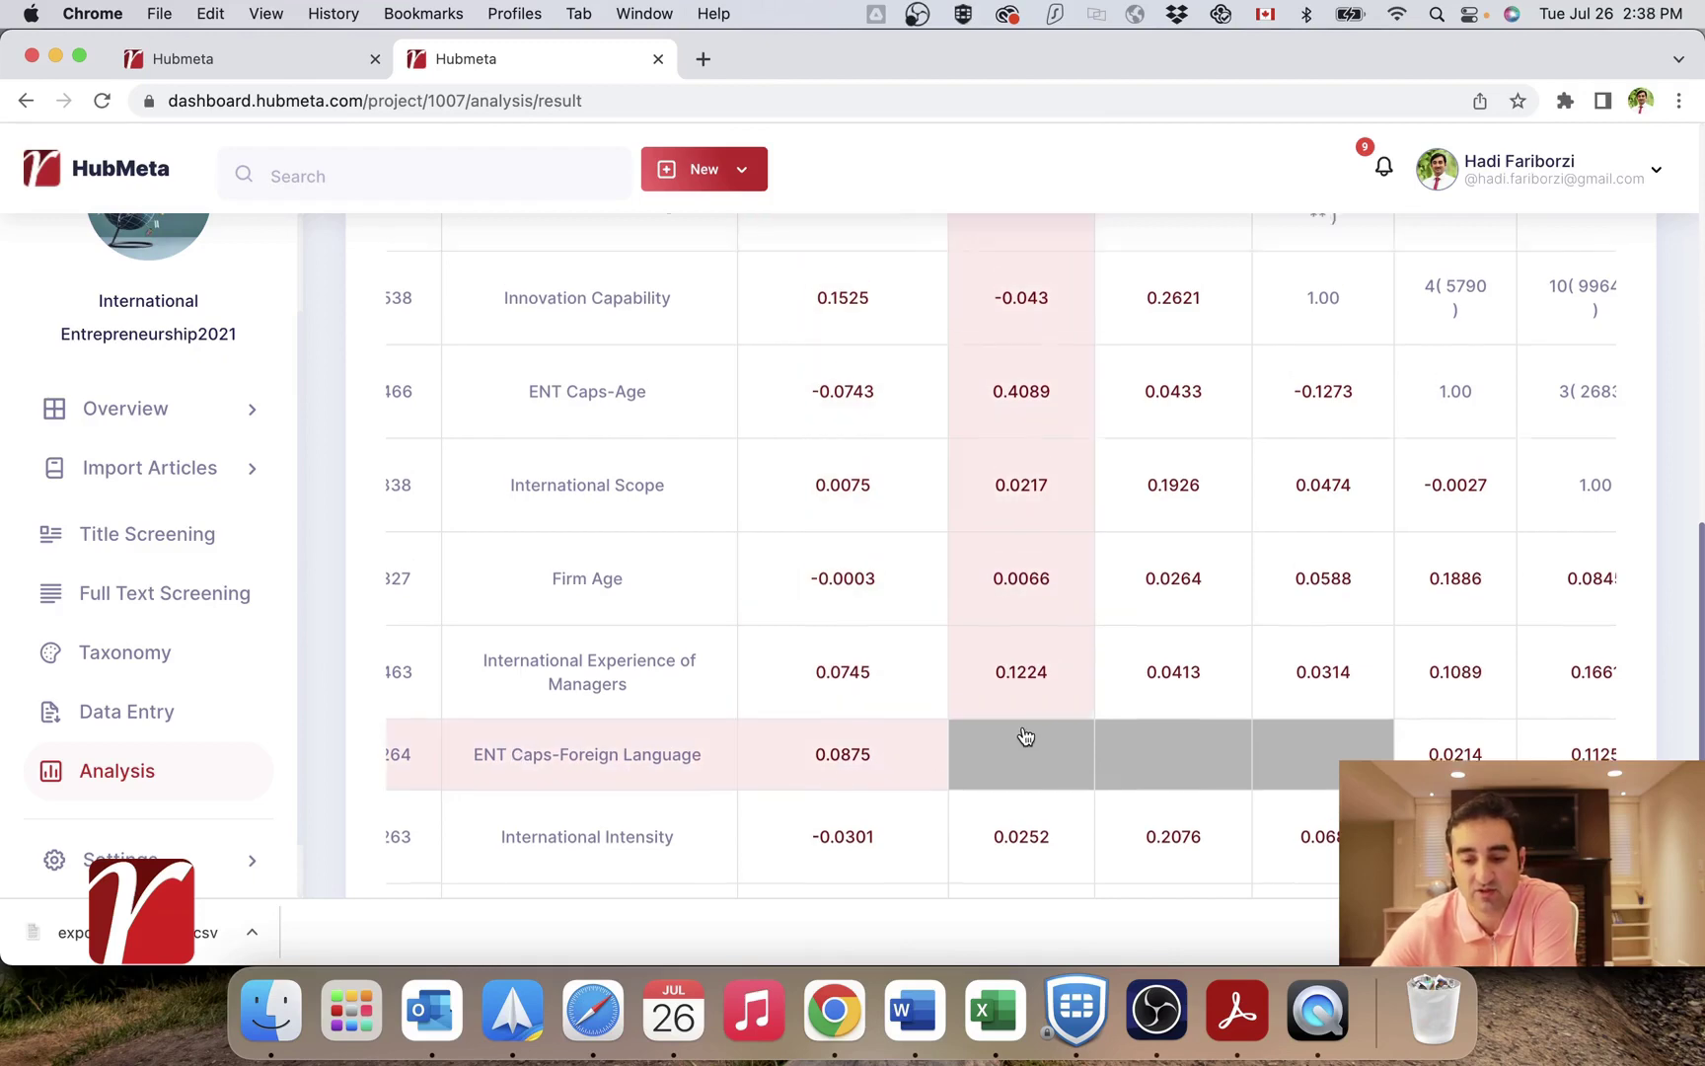
# Step: Match the greyed-out ENT Caps-Foreign Language cells to their column headings, and highlight that row's ID and variable name
pyautogui.scroll(4, 1023, 735)
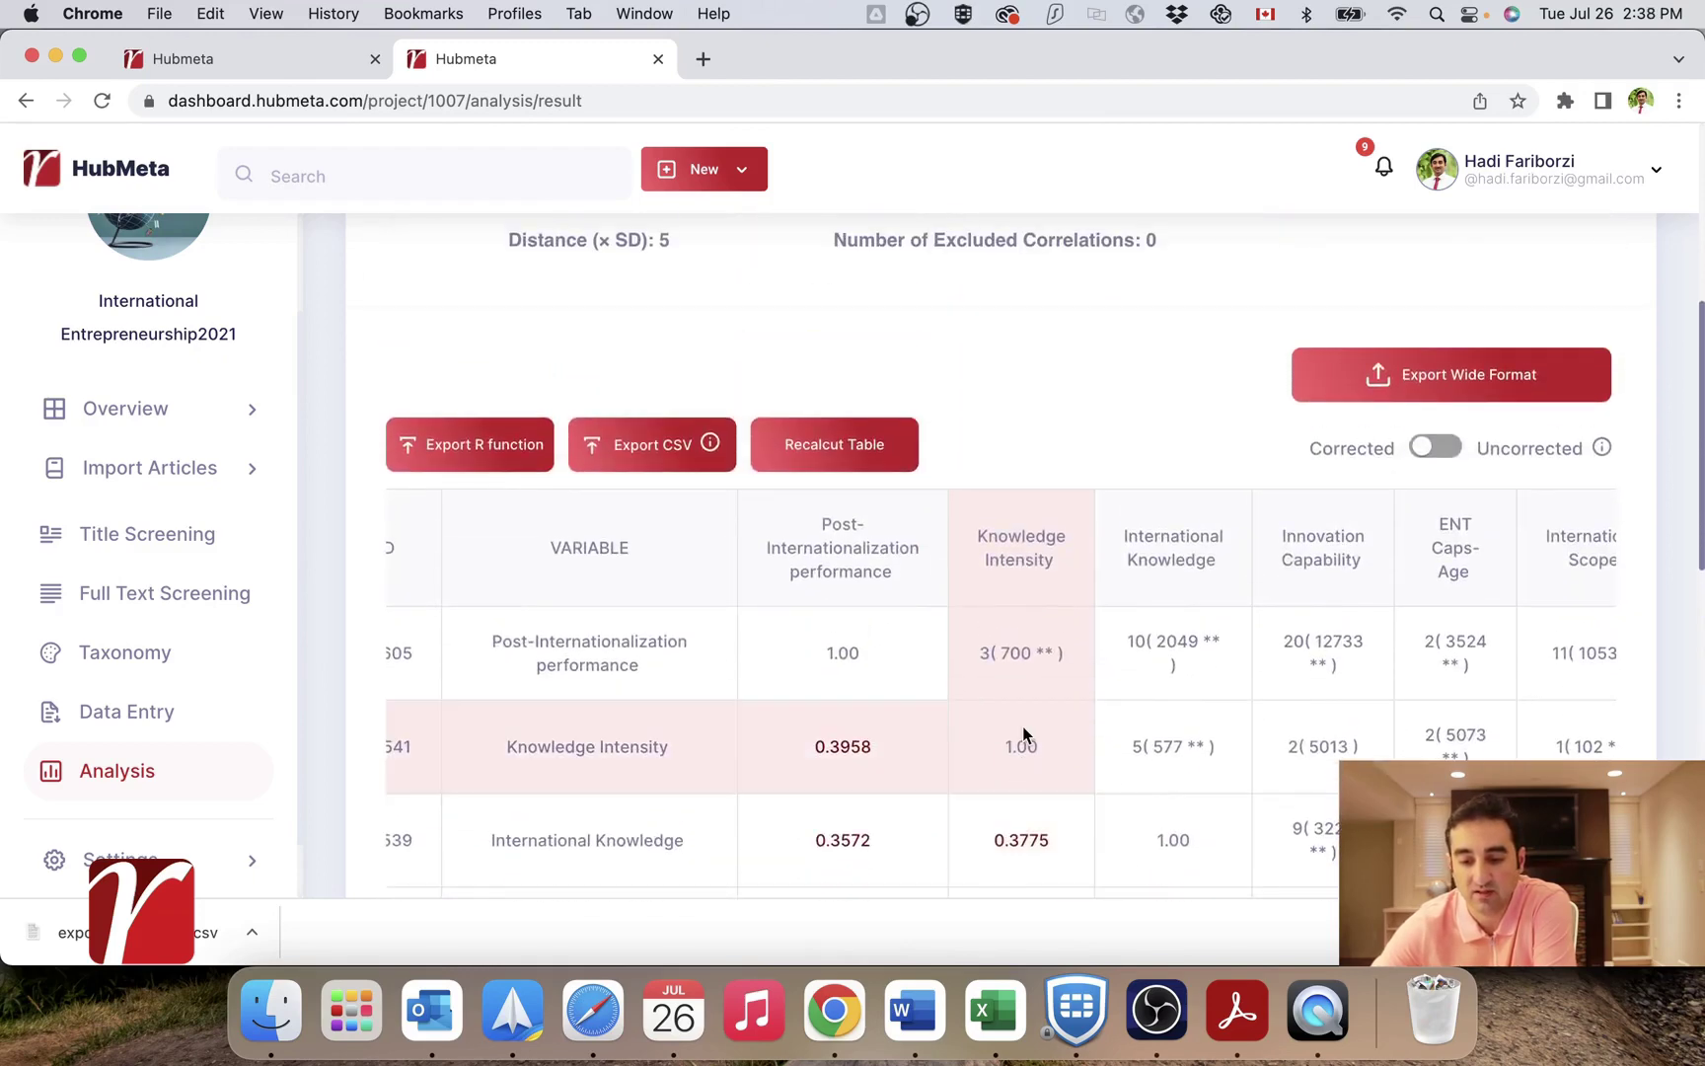
pyautogui.scroll(-6, 1036, 879)
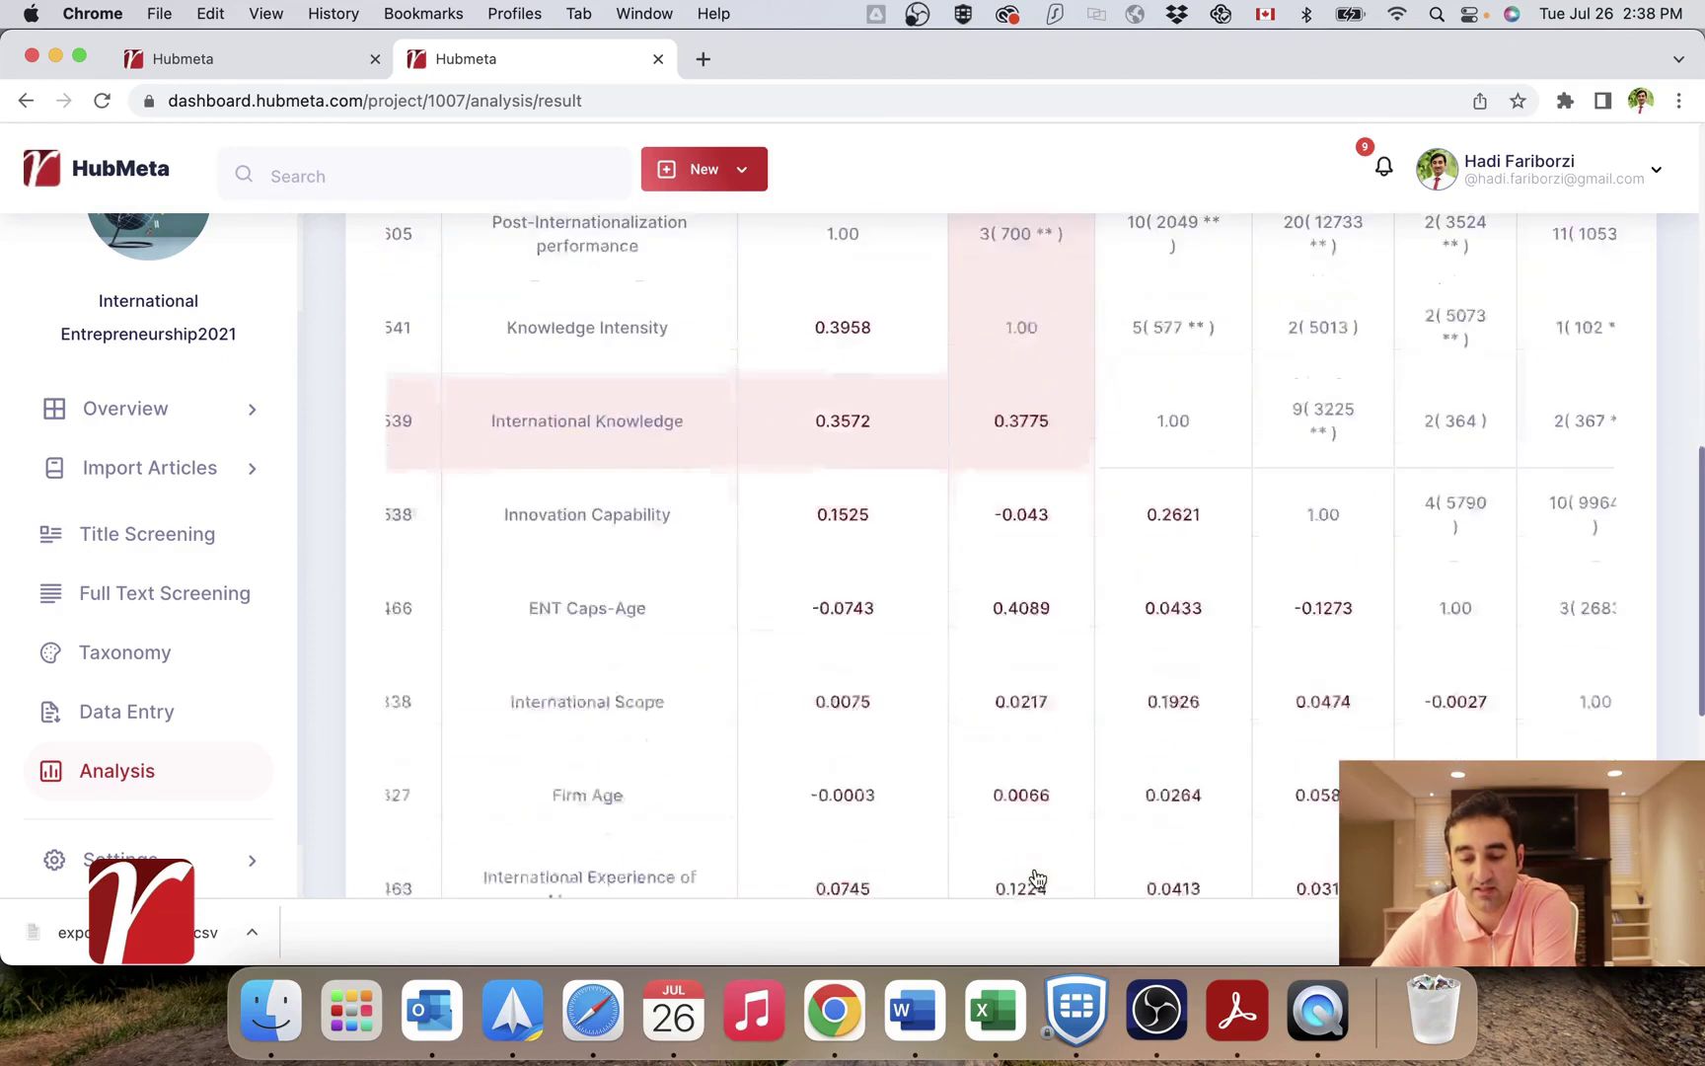
pyautogui.scroll(-1, 1036, 878)
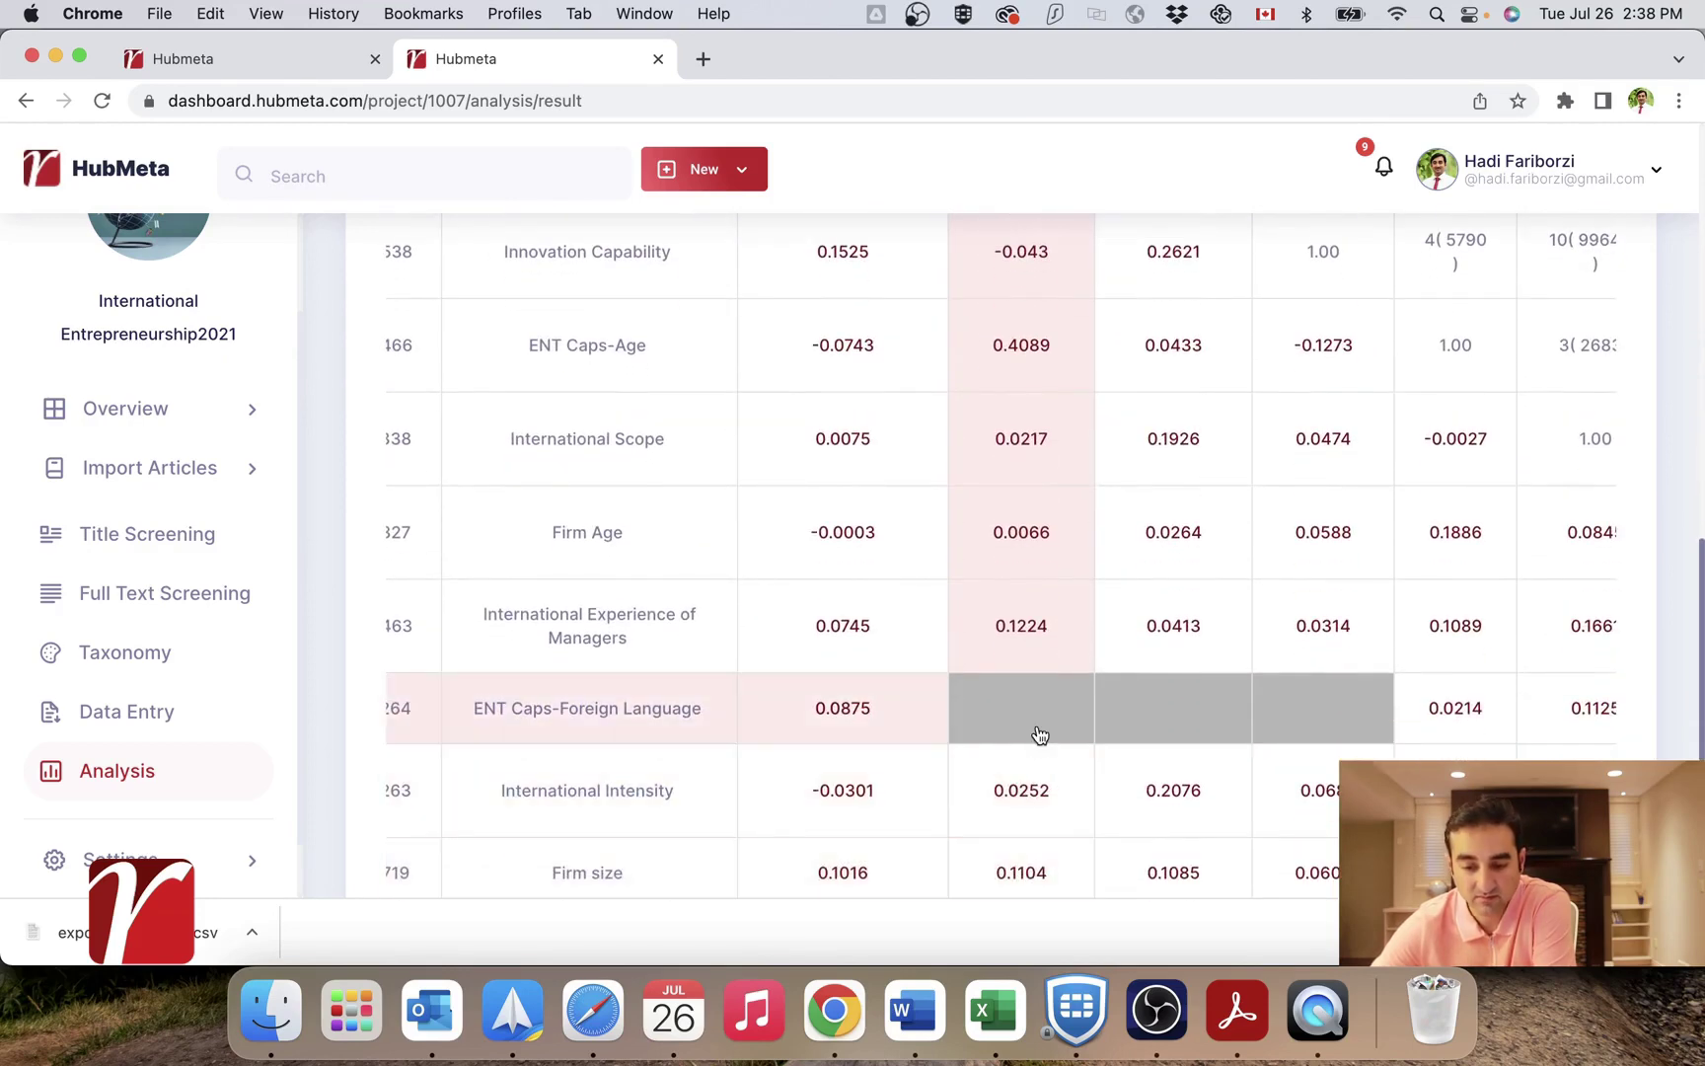
pyautogui.hscroll(-1, 1035, 735)
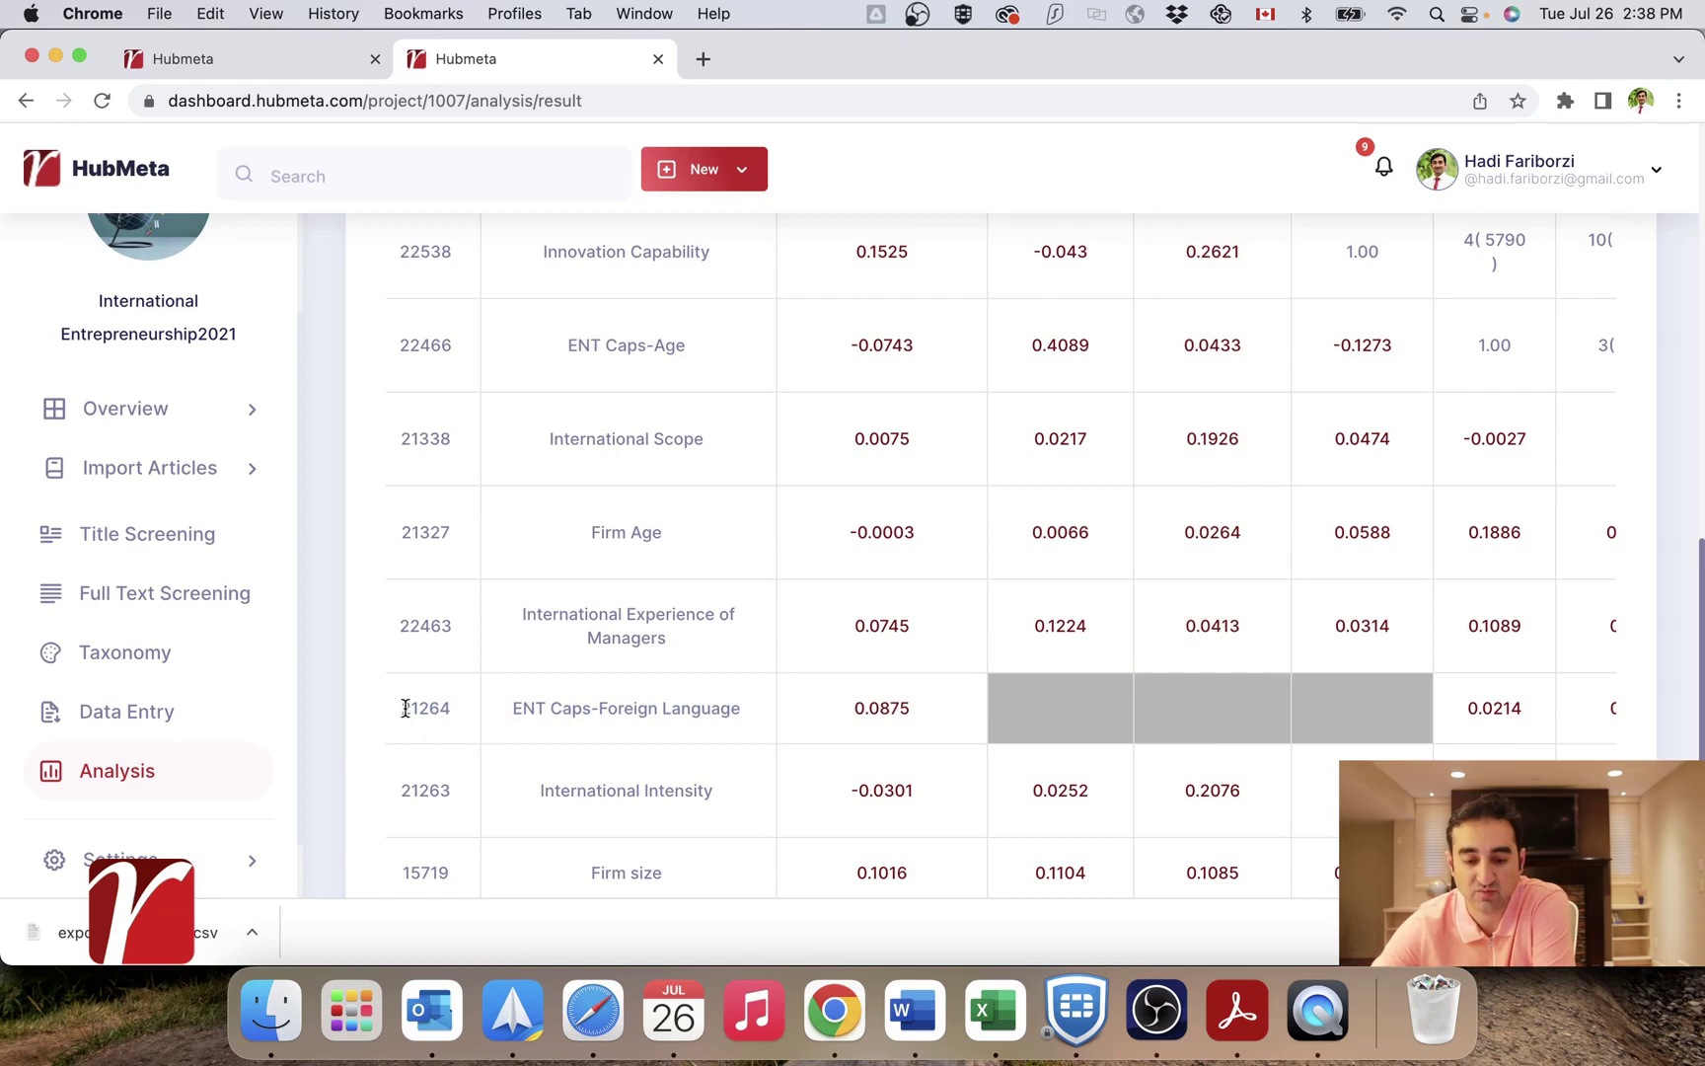
pyautogui.moveTo(405, 707); pyautogui.dragTo(712, 708)
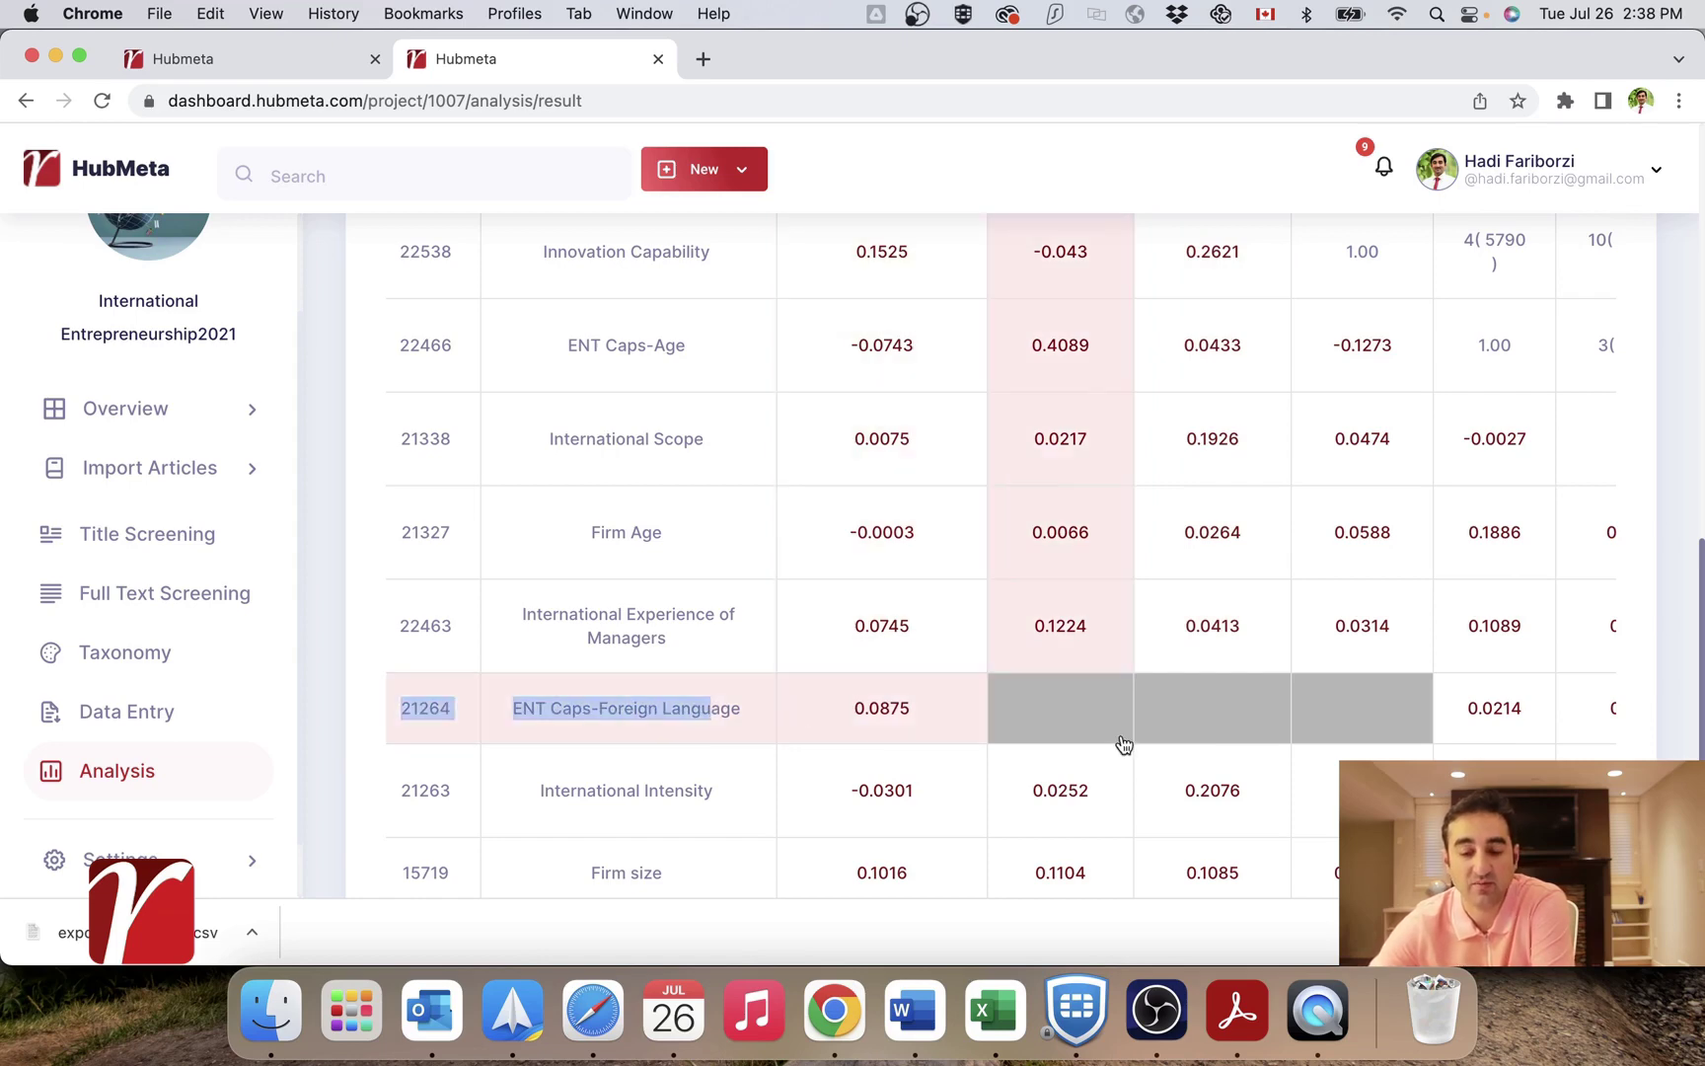
# Step: Review the correlation table's further columns down to the correlation between Firm size and International Scope
pyautogui.scroll(6, 1190, 726)
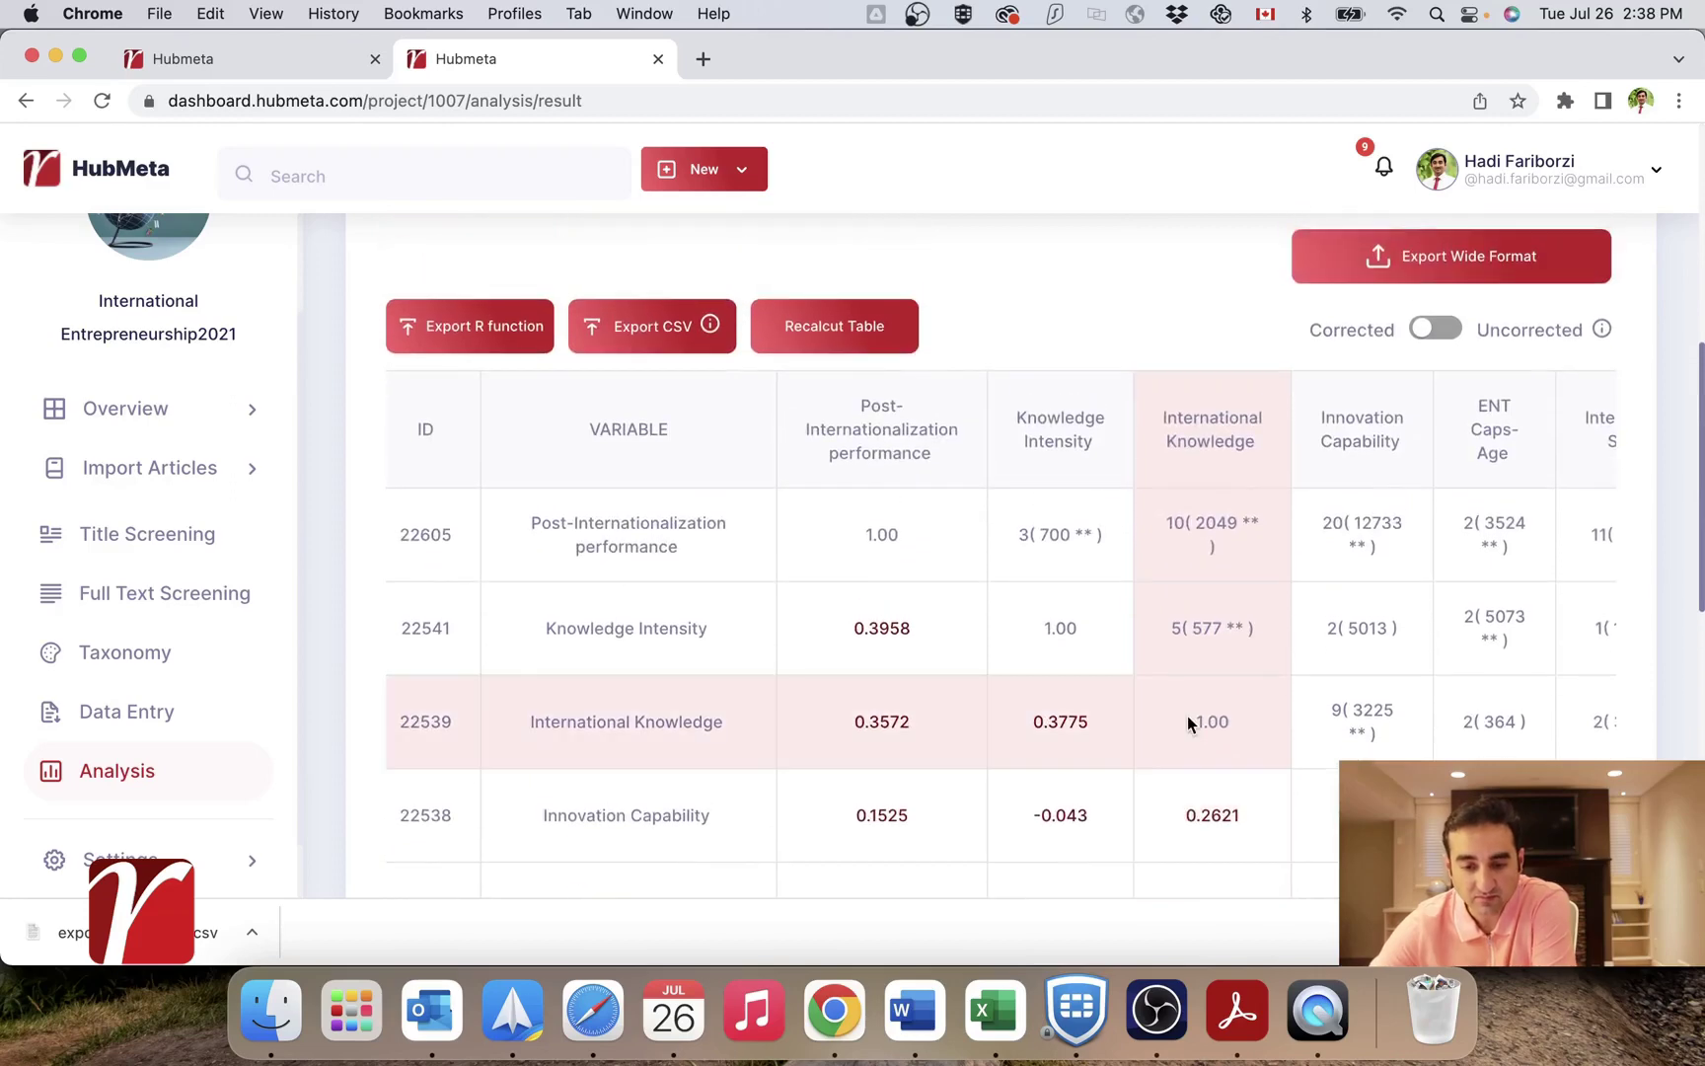
pyautogui.scroll(1, 1187, 716)
pyautogui.hscroll(4, 1187, 716)
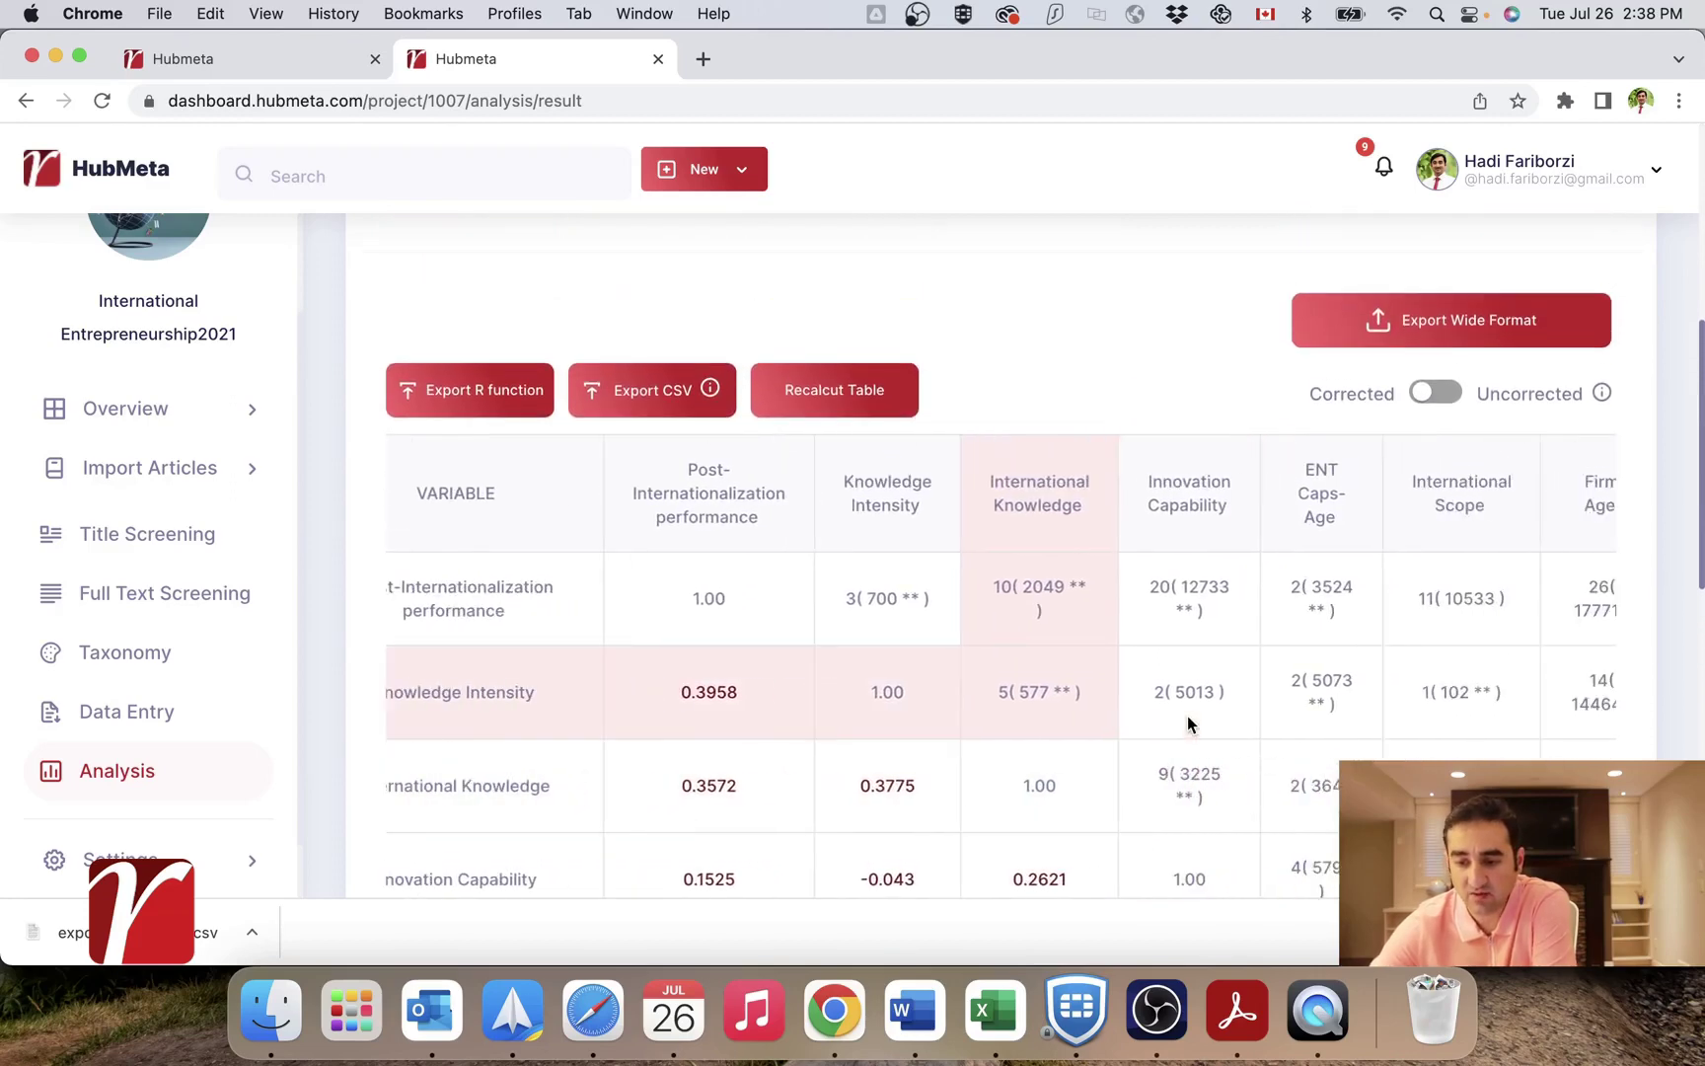
pyautogui.scroll(-8, 1187, 715)
pyautogui.scroll(-1, 1187, 725)
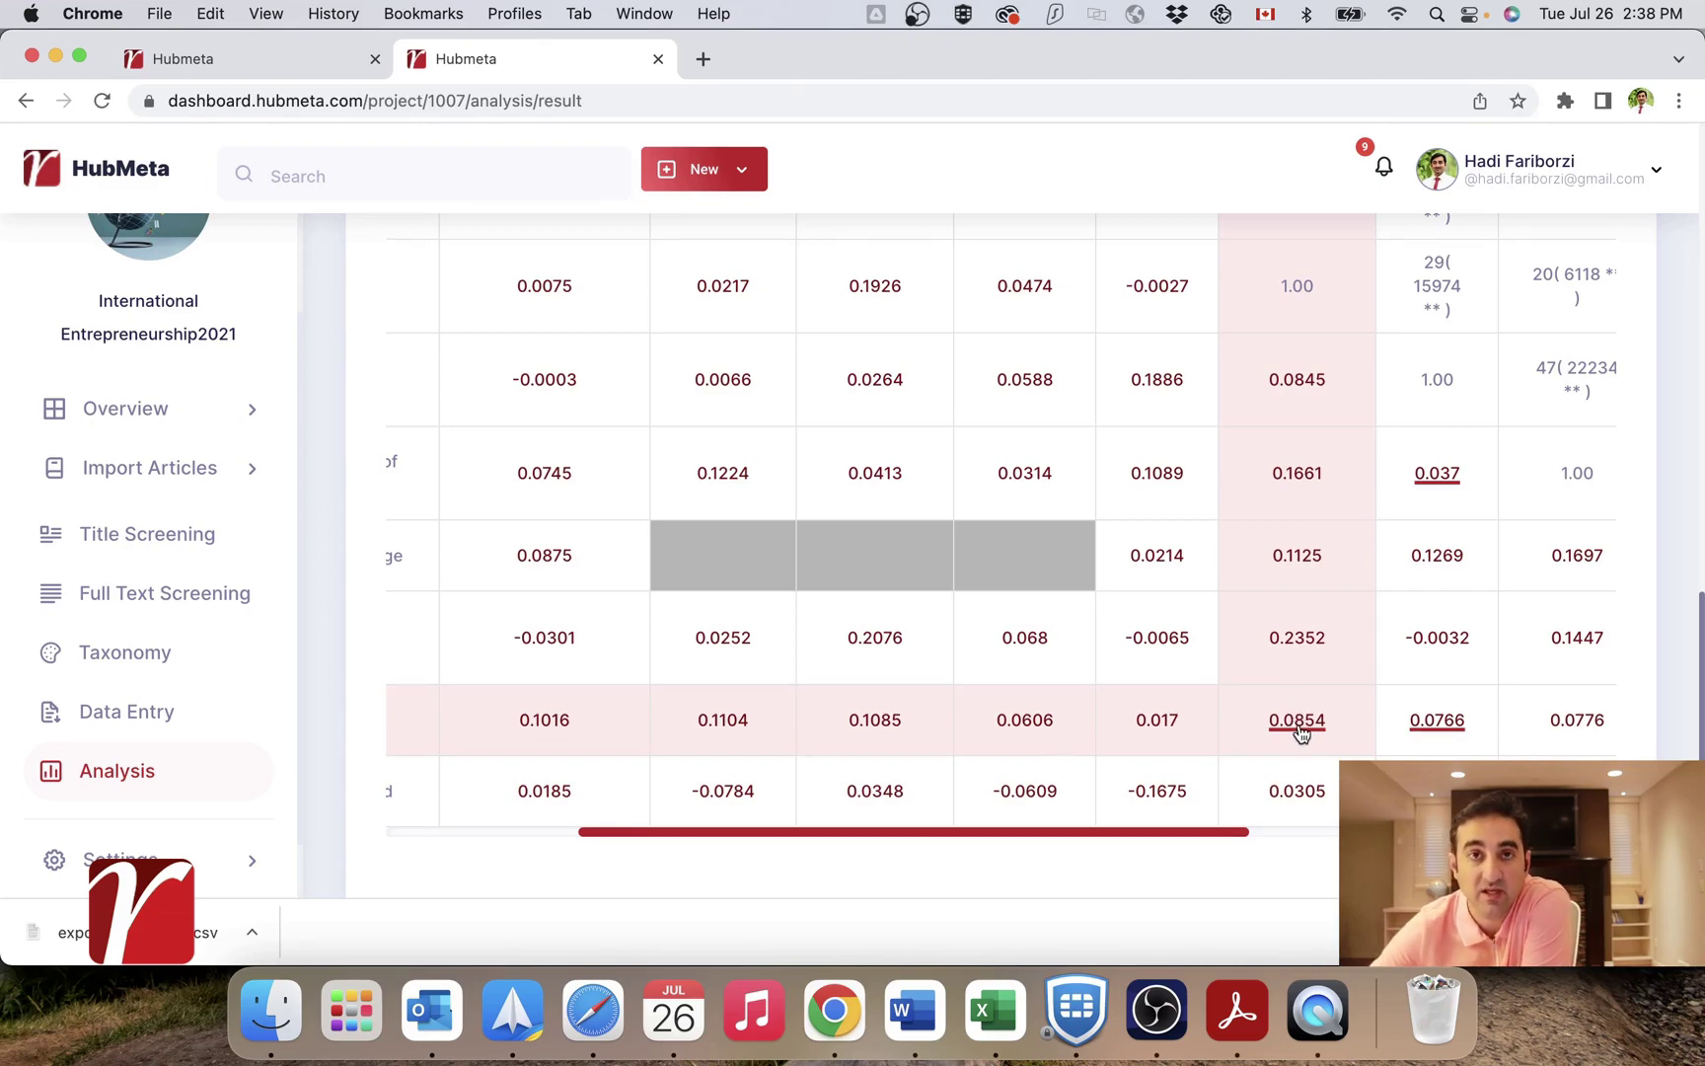
pyautogui.click(1299, 726)
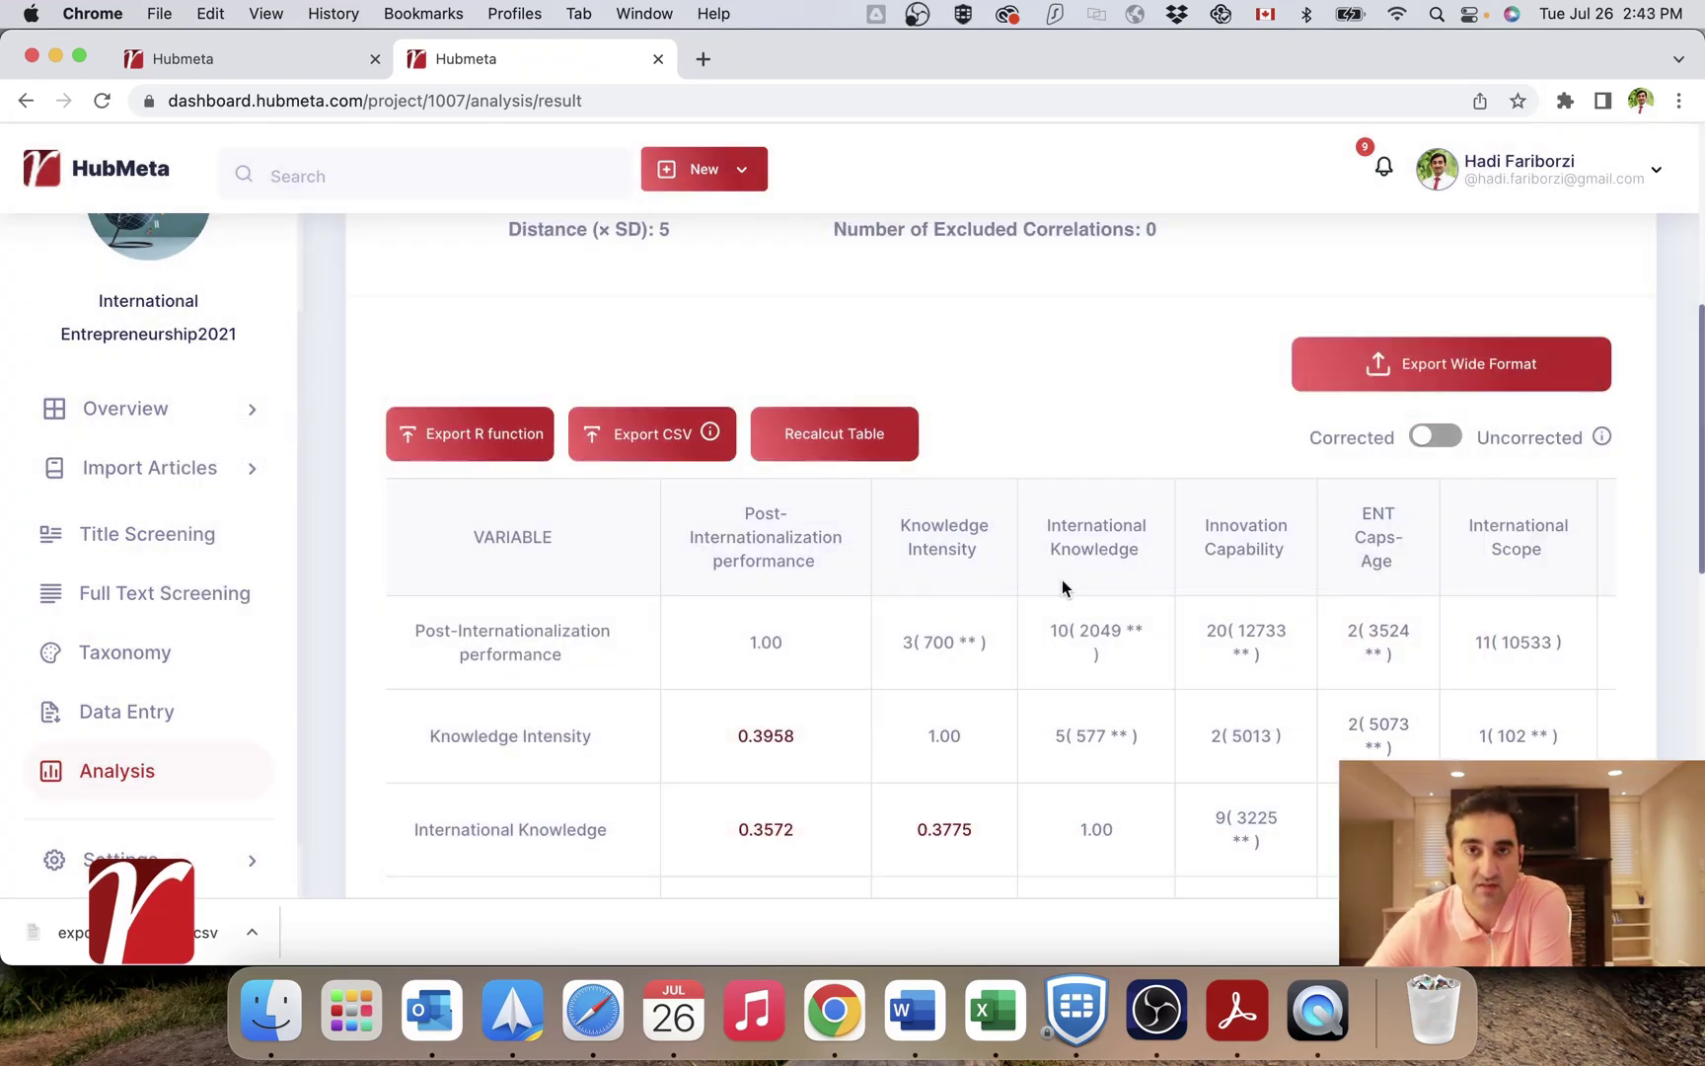
# Step: Export the correlation table as CSV and open it in Excel, viewing the published Table 3 matrix in Acrobat in between
pyautogui.click(652, 443)
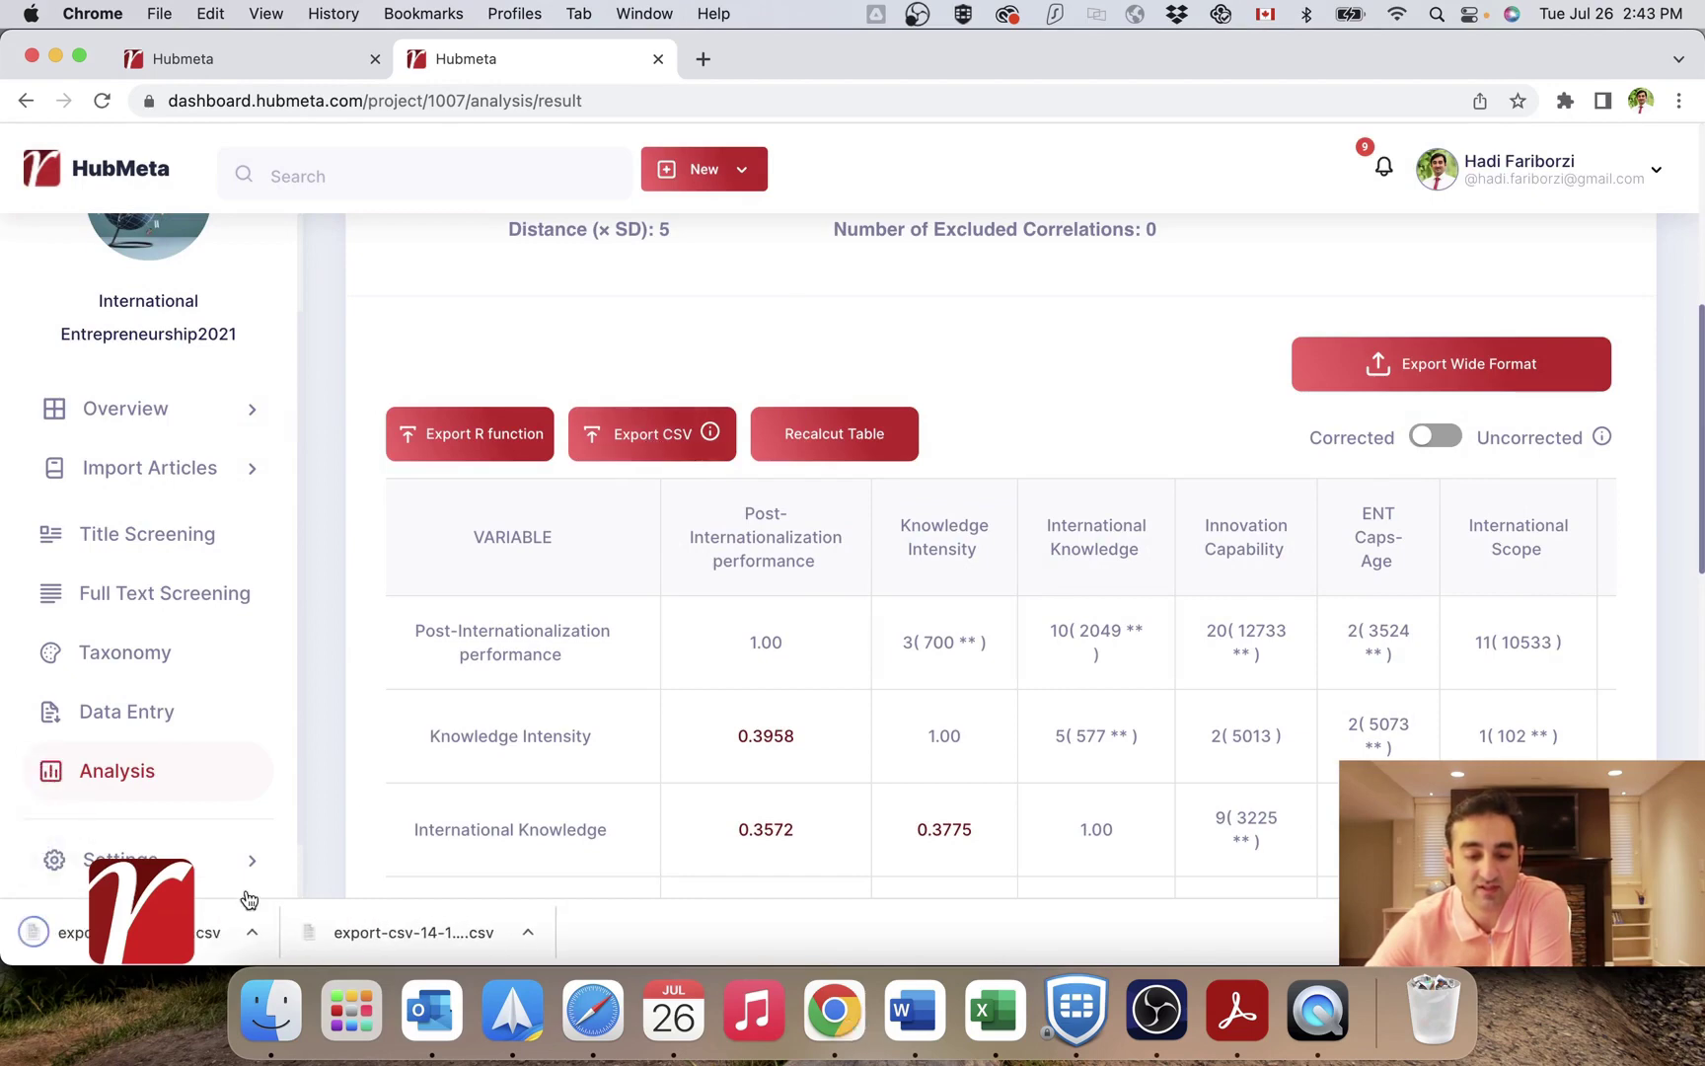
pyautogui.click(1236, 1009)
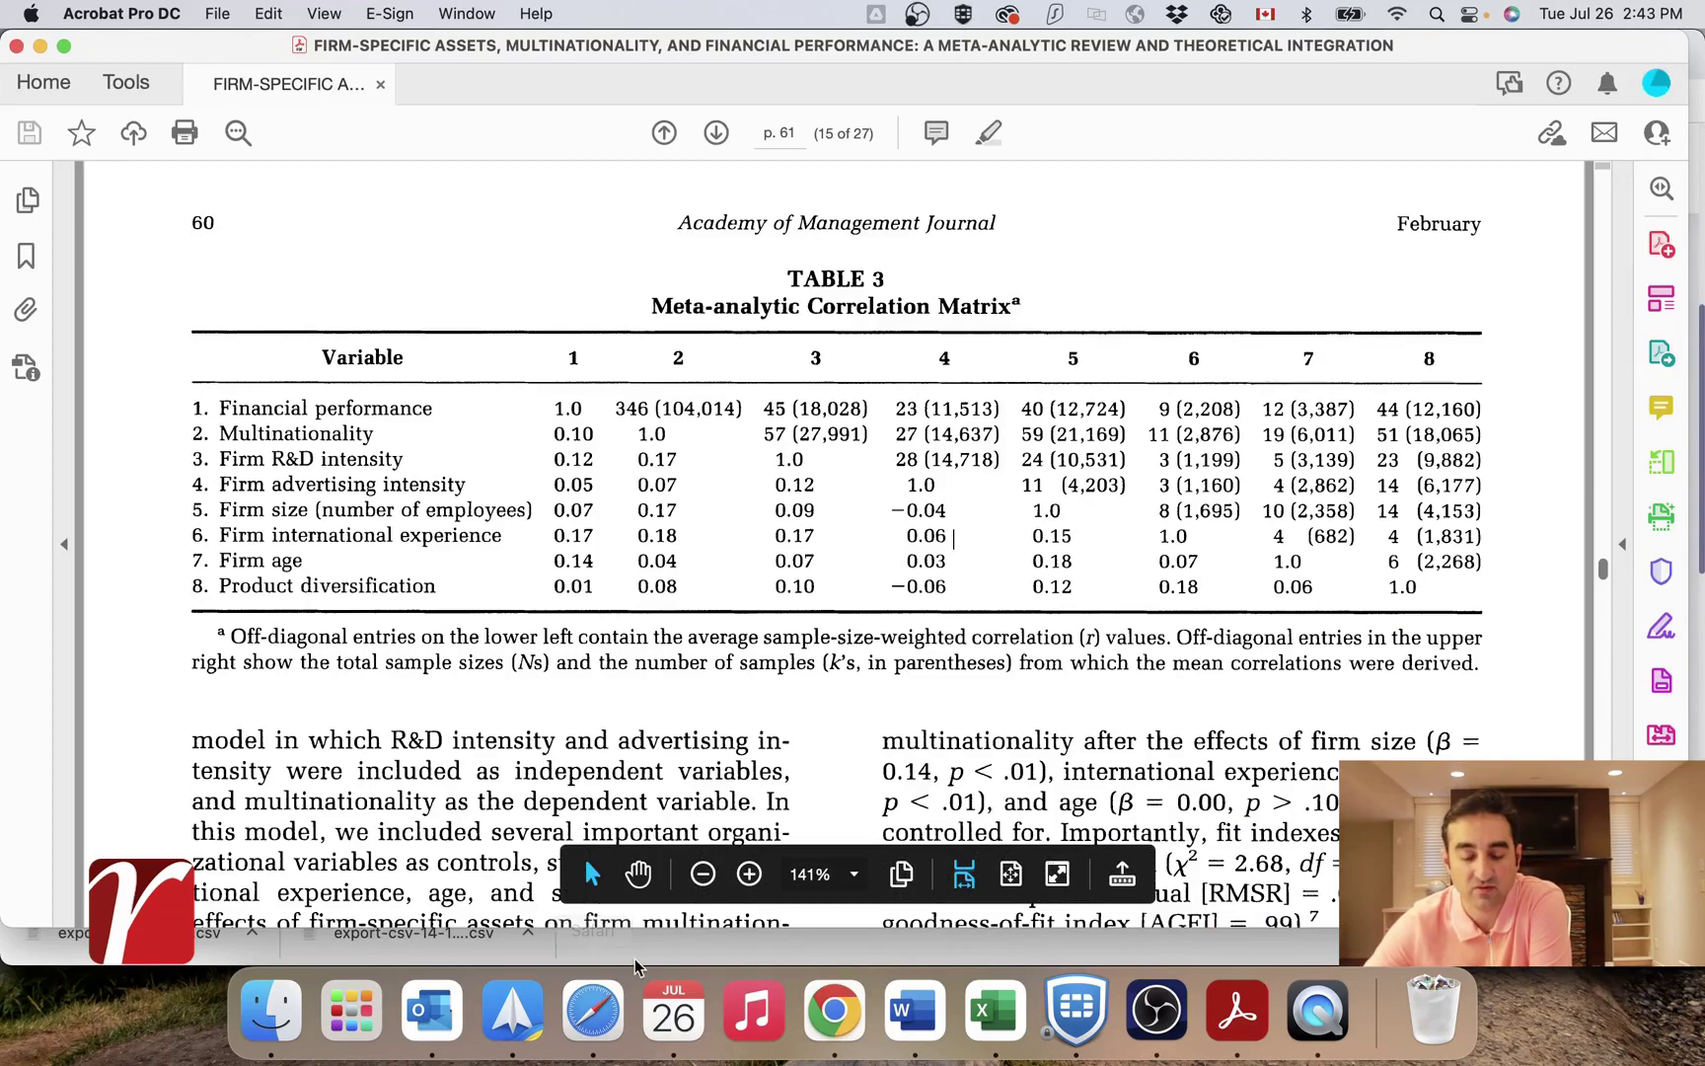
pyautogui.click(272, 1017)
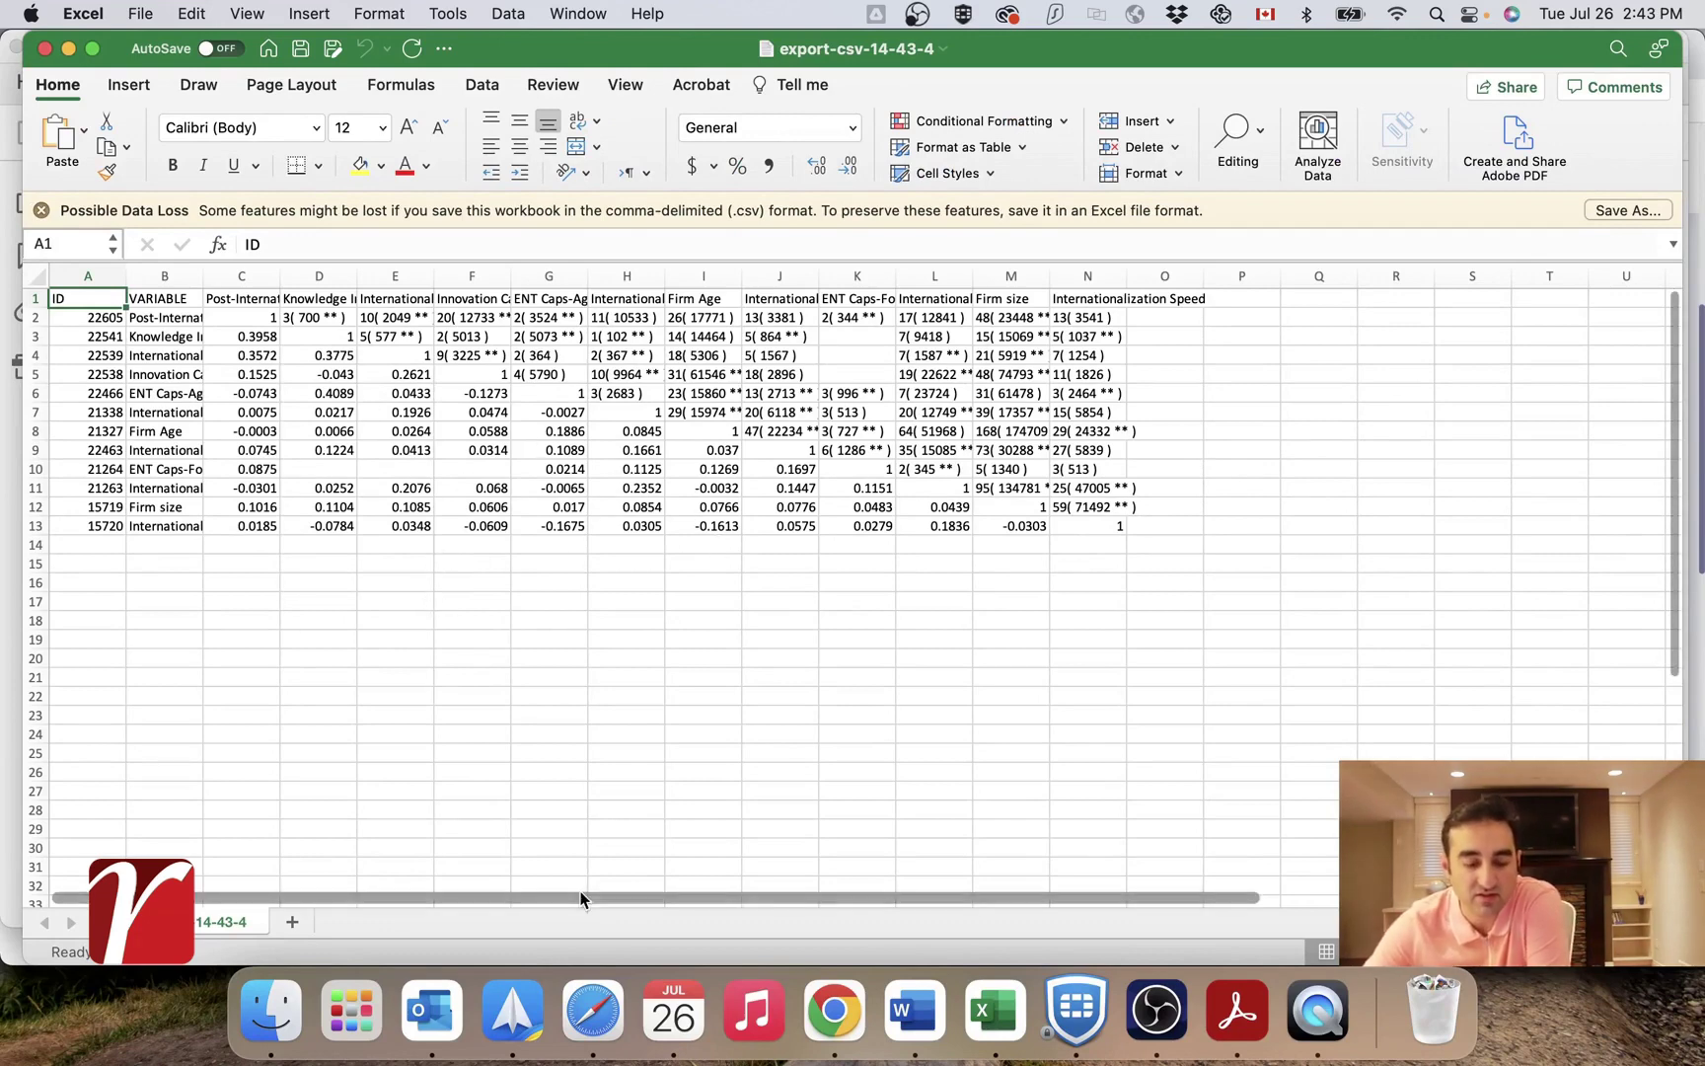
# Step: Return to HubMeta in Chrome, export the R function for the correlation table, and open the exported script in RStudio
pyautogui.click(834, 1012)
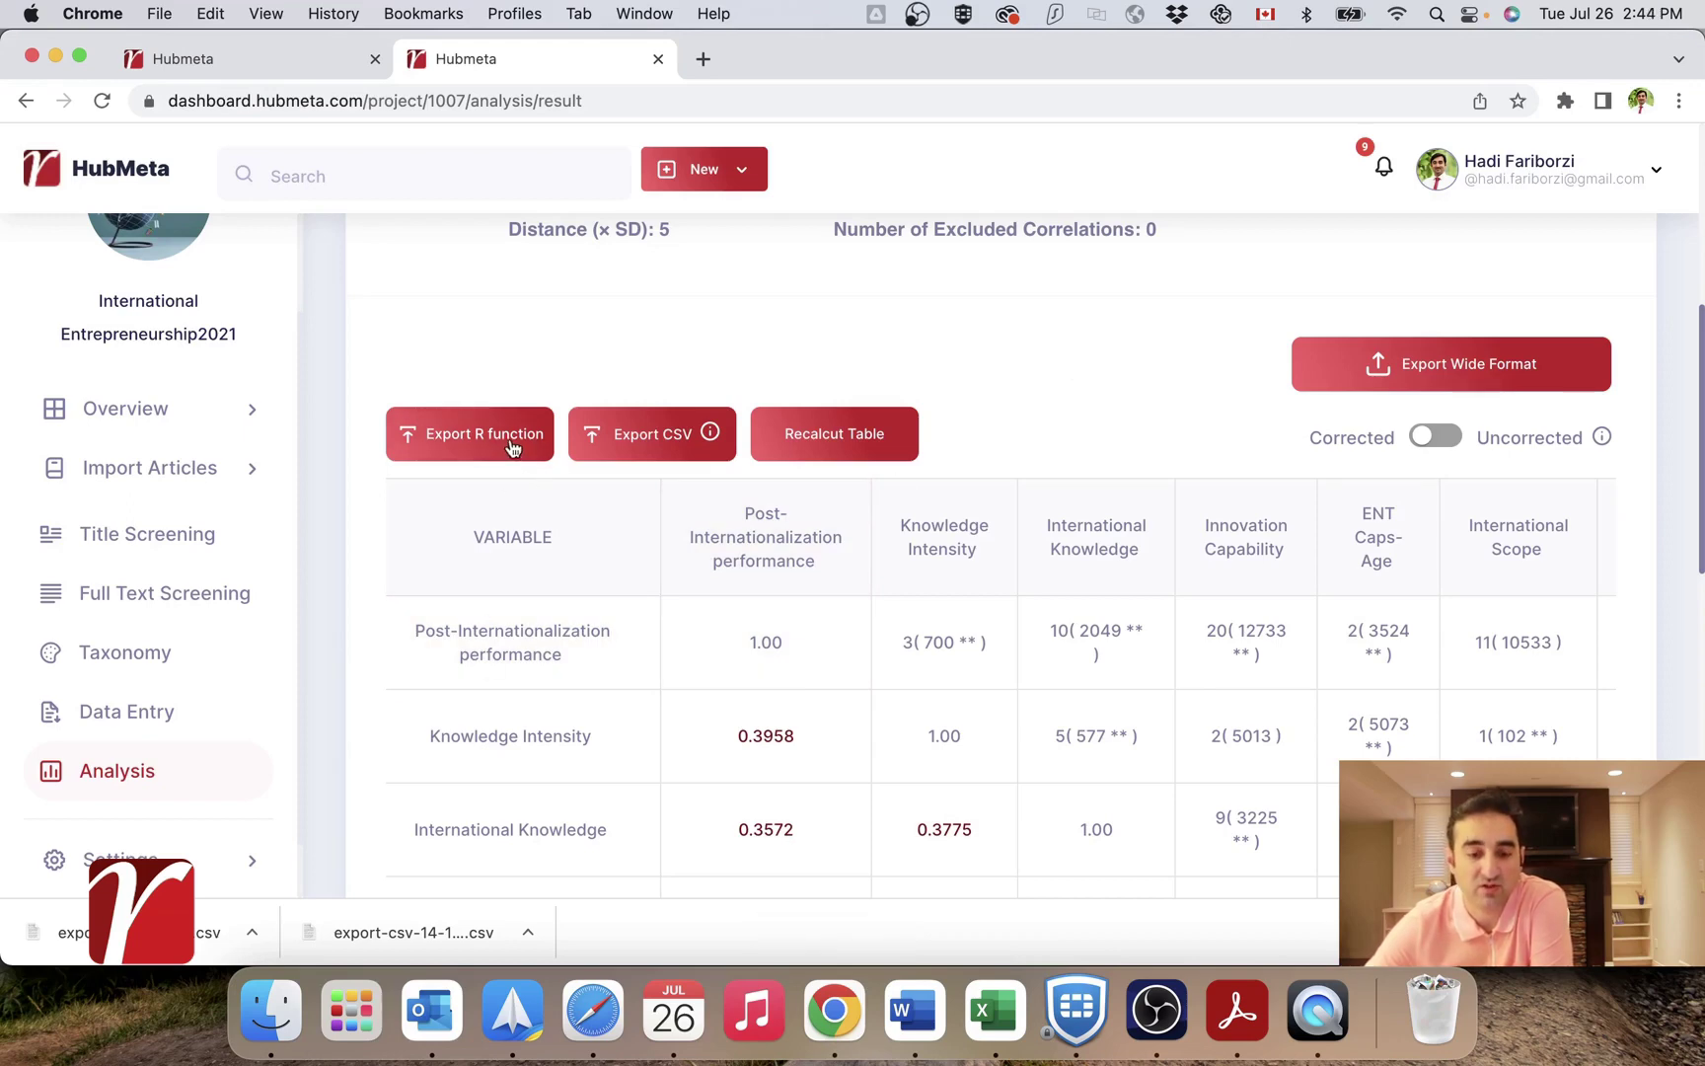
pyautogui.click(458, 447)
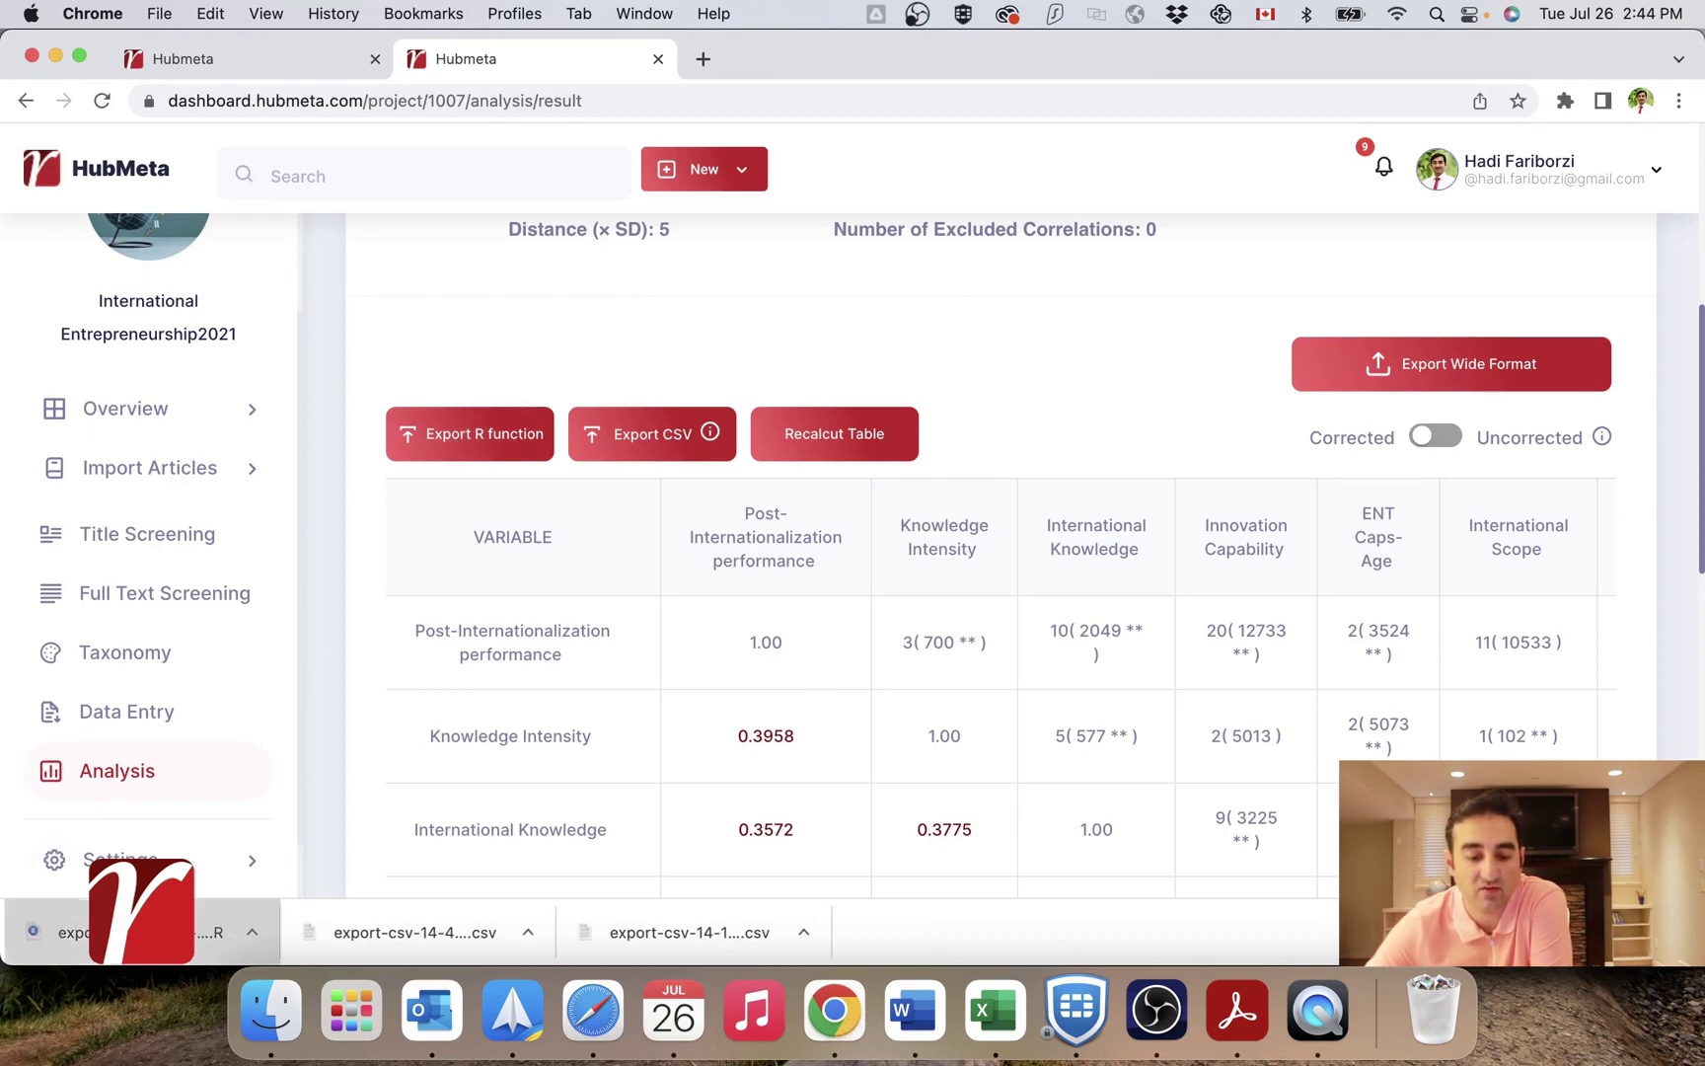
pyautogui.click(223, 928)
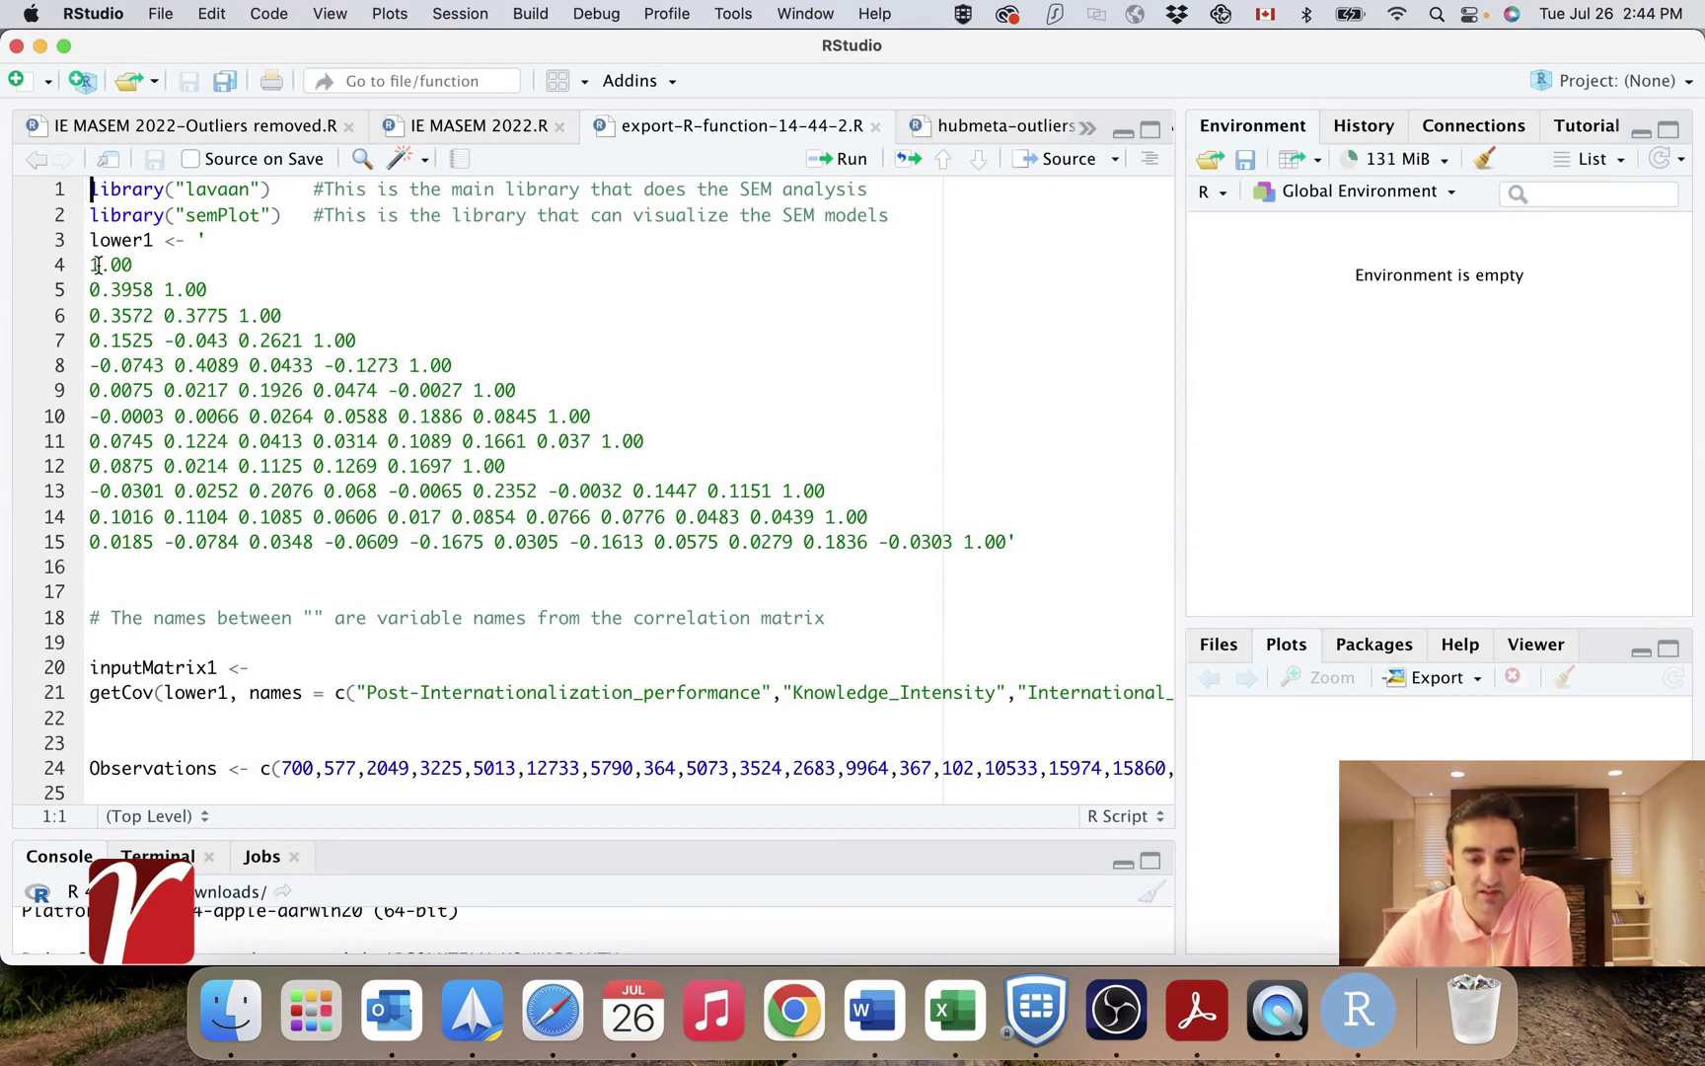
# Step: Examine the exported R script, including the correlation matrix, the lavaan library line, the observations, and the model and fit code
pyautogui.moveTo(99, 265); pyautogui.dragTo(436, 568)
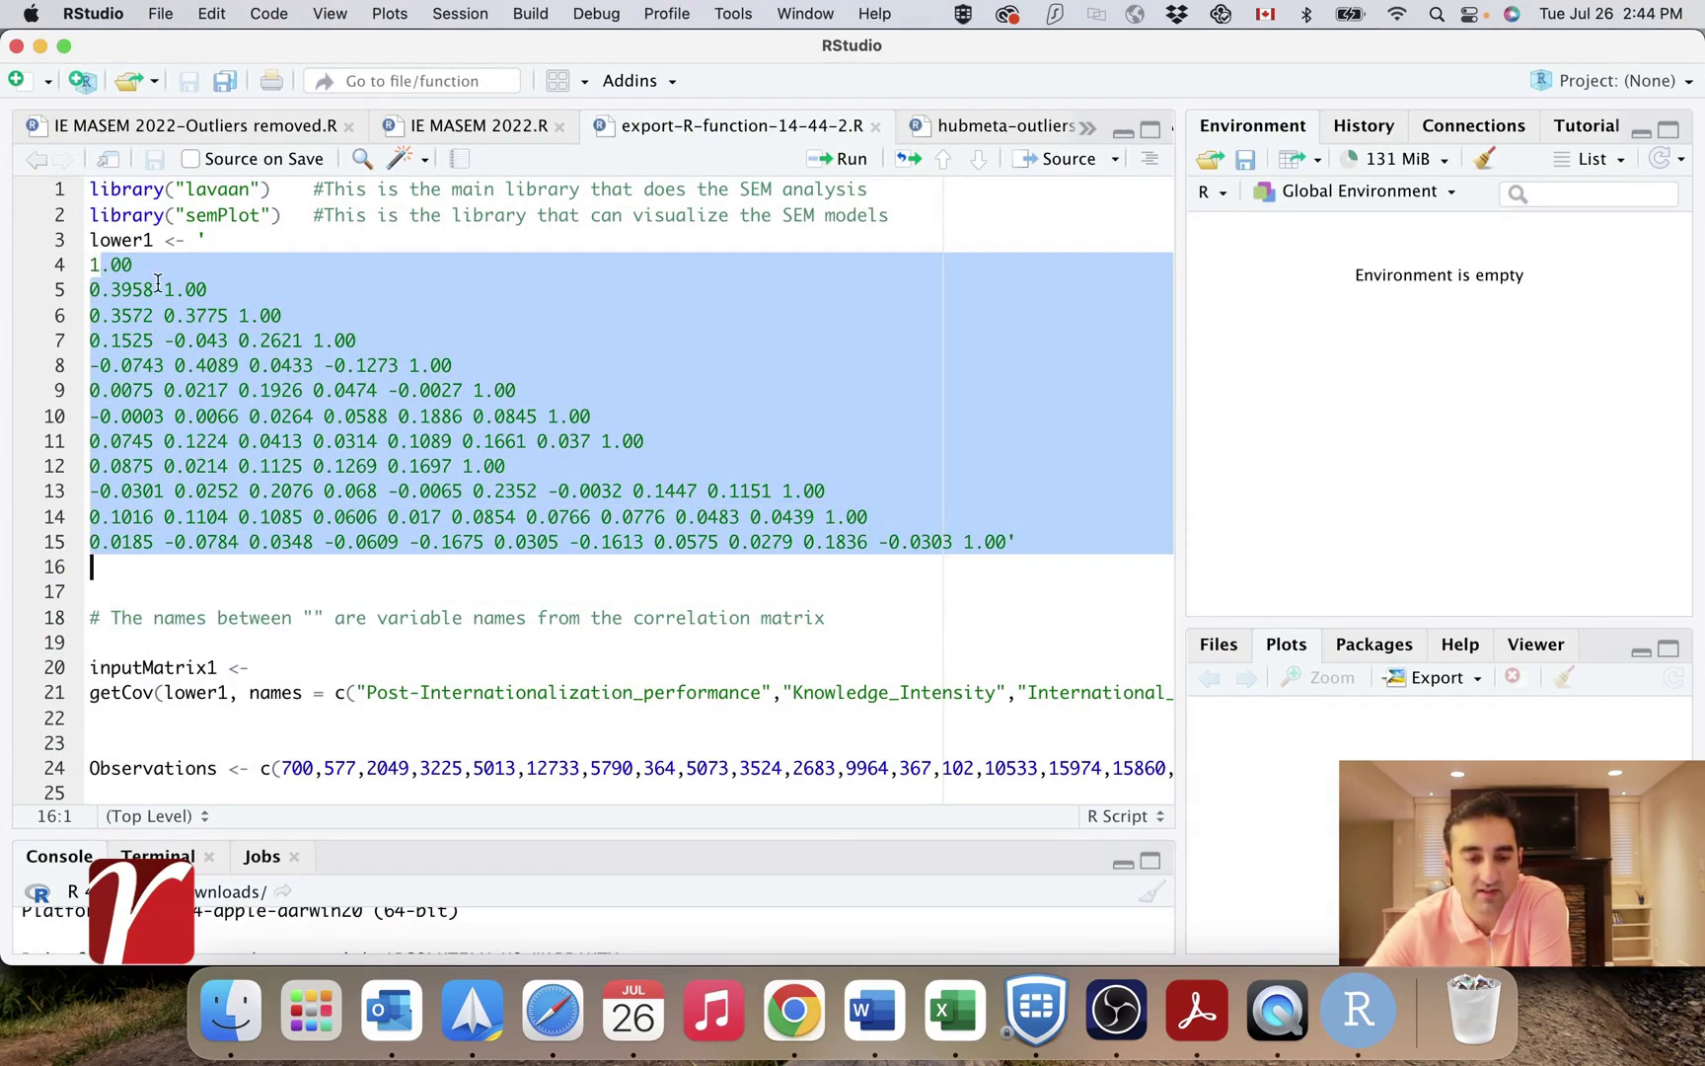
pyautogui.click(102, 212)
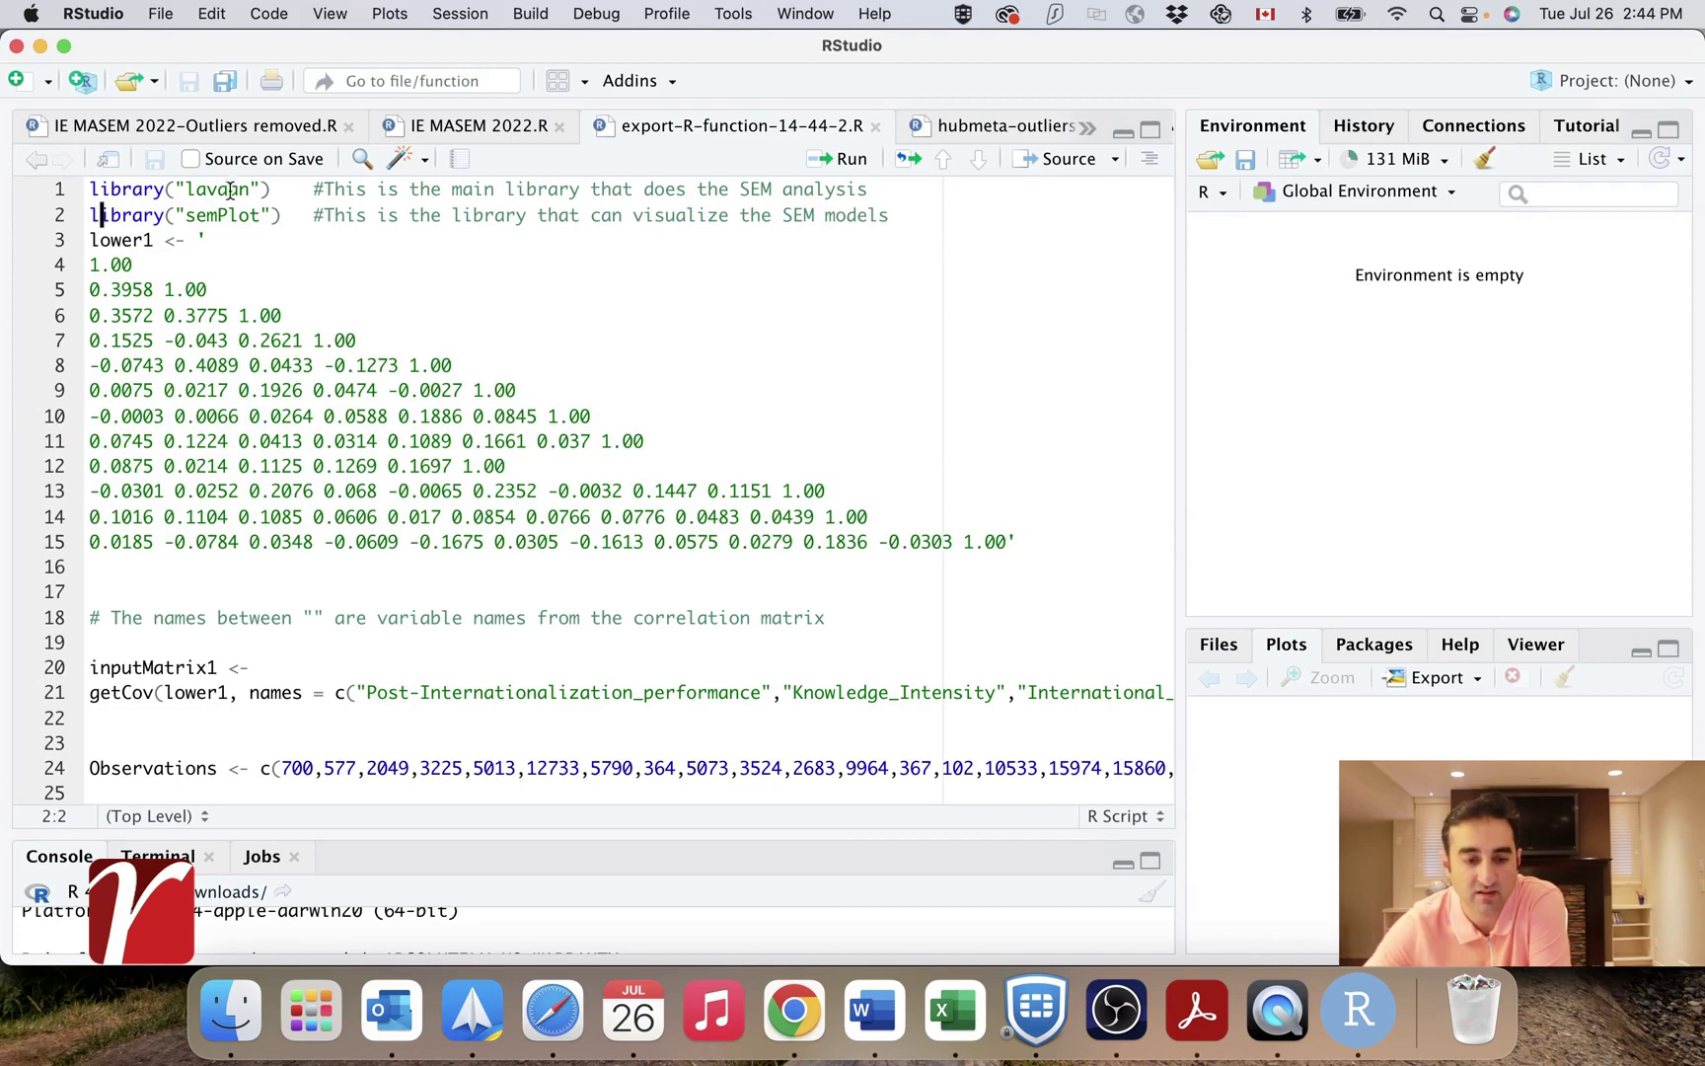
pyautogui.moveTo(269, 188); pyautogui.dragTo(88, 194)
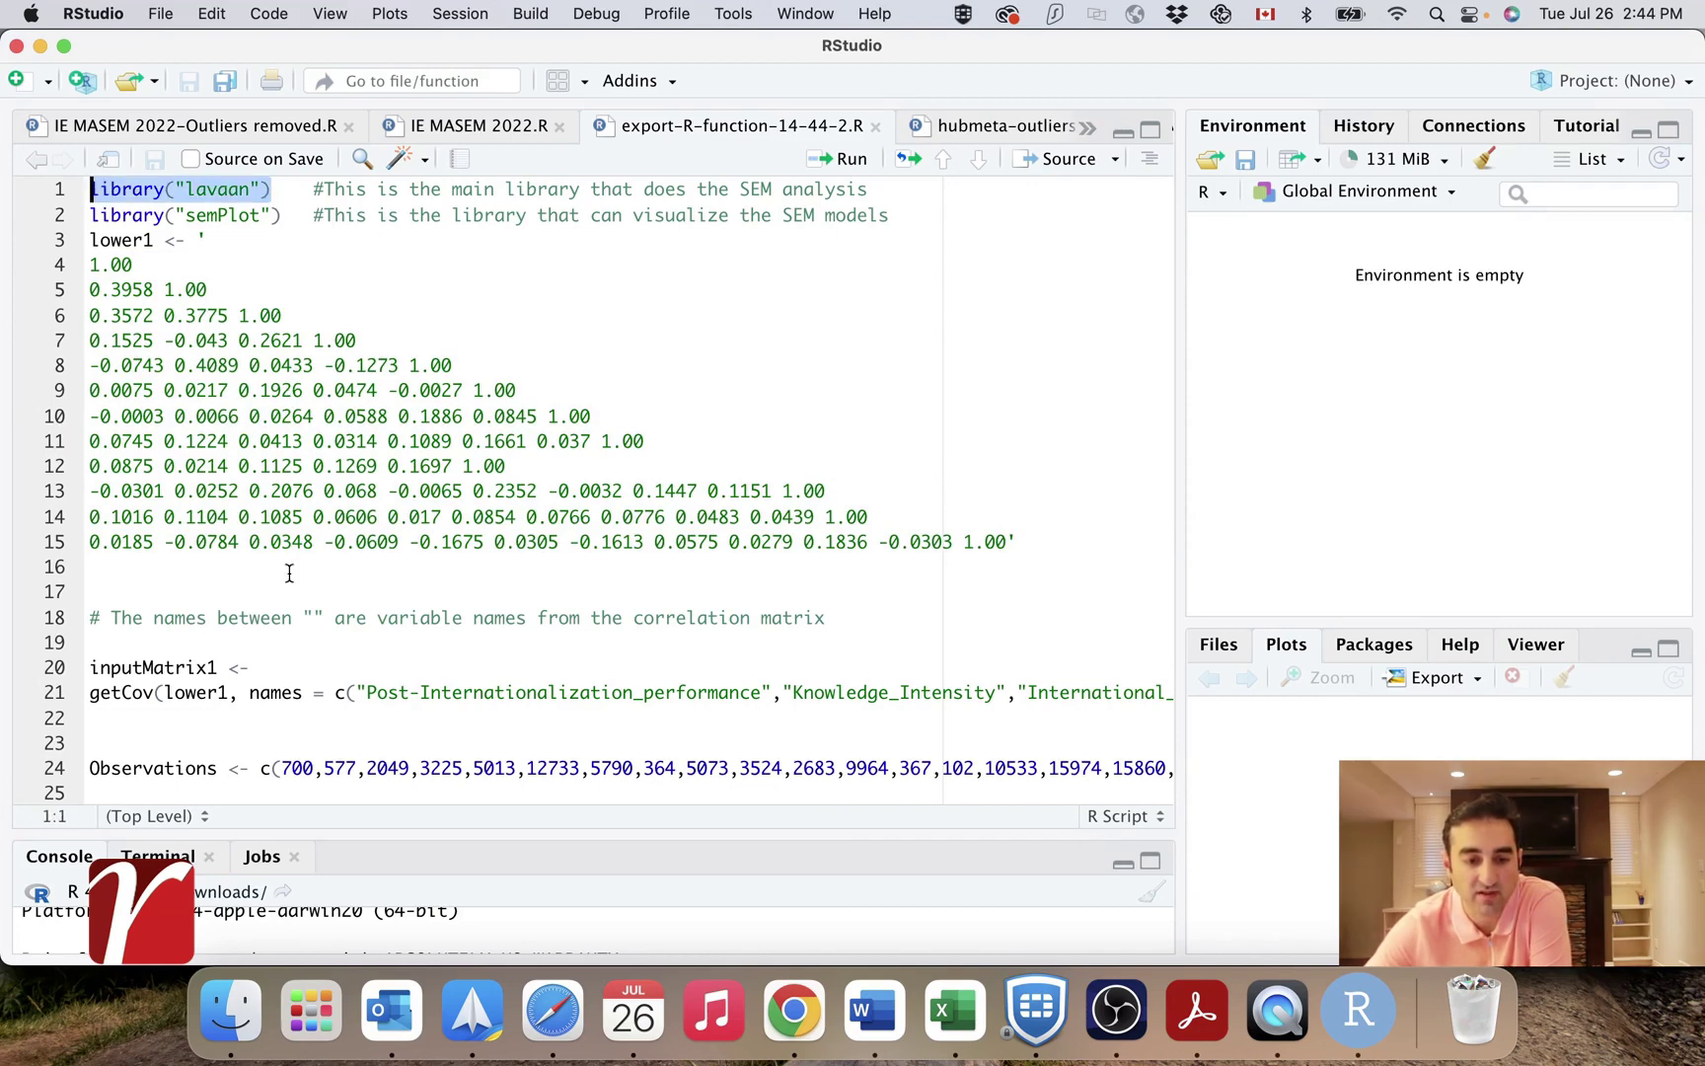
pyautogui.scroll(-5, 287, 574)
pyautogui.scroll(-3, 287, 578)
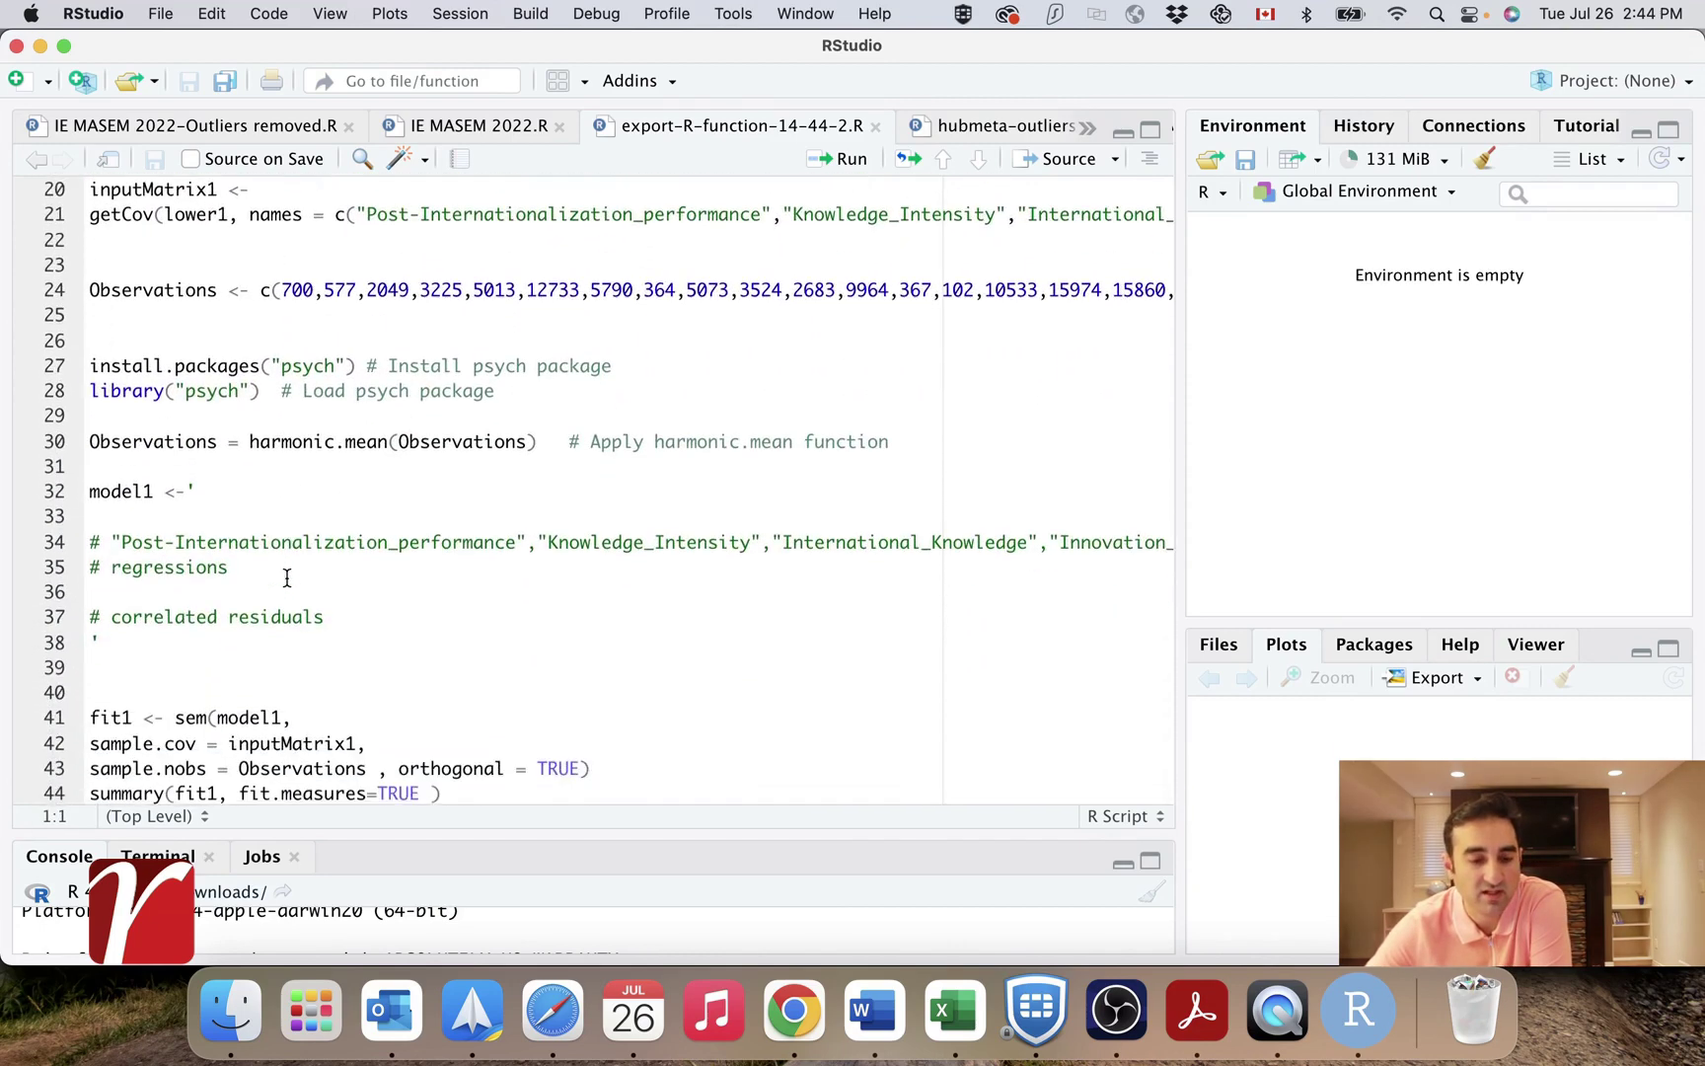
pyautogui.scroll(1, 287, 577)
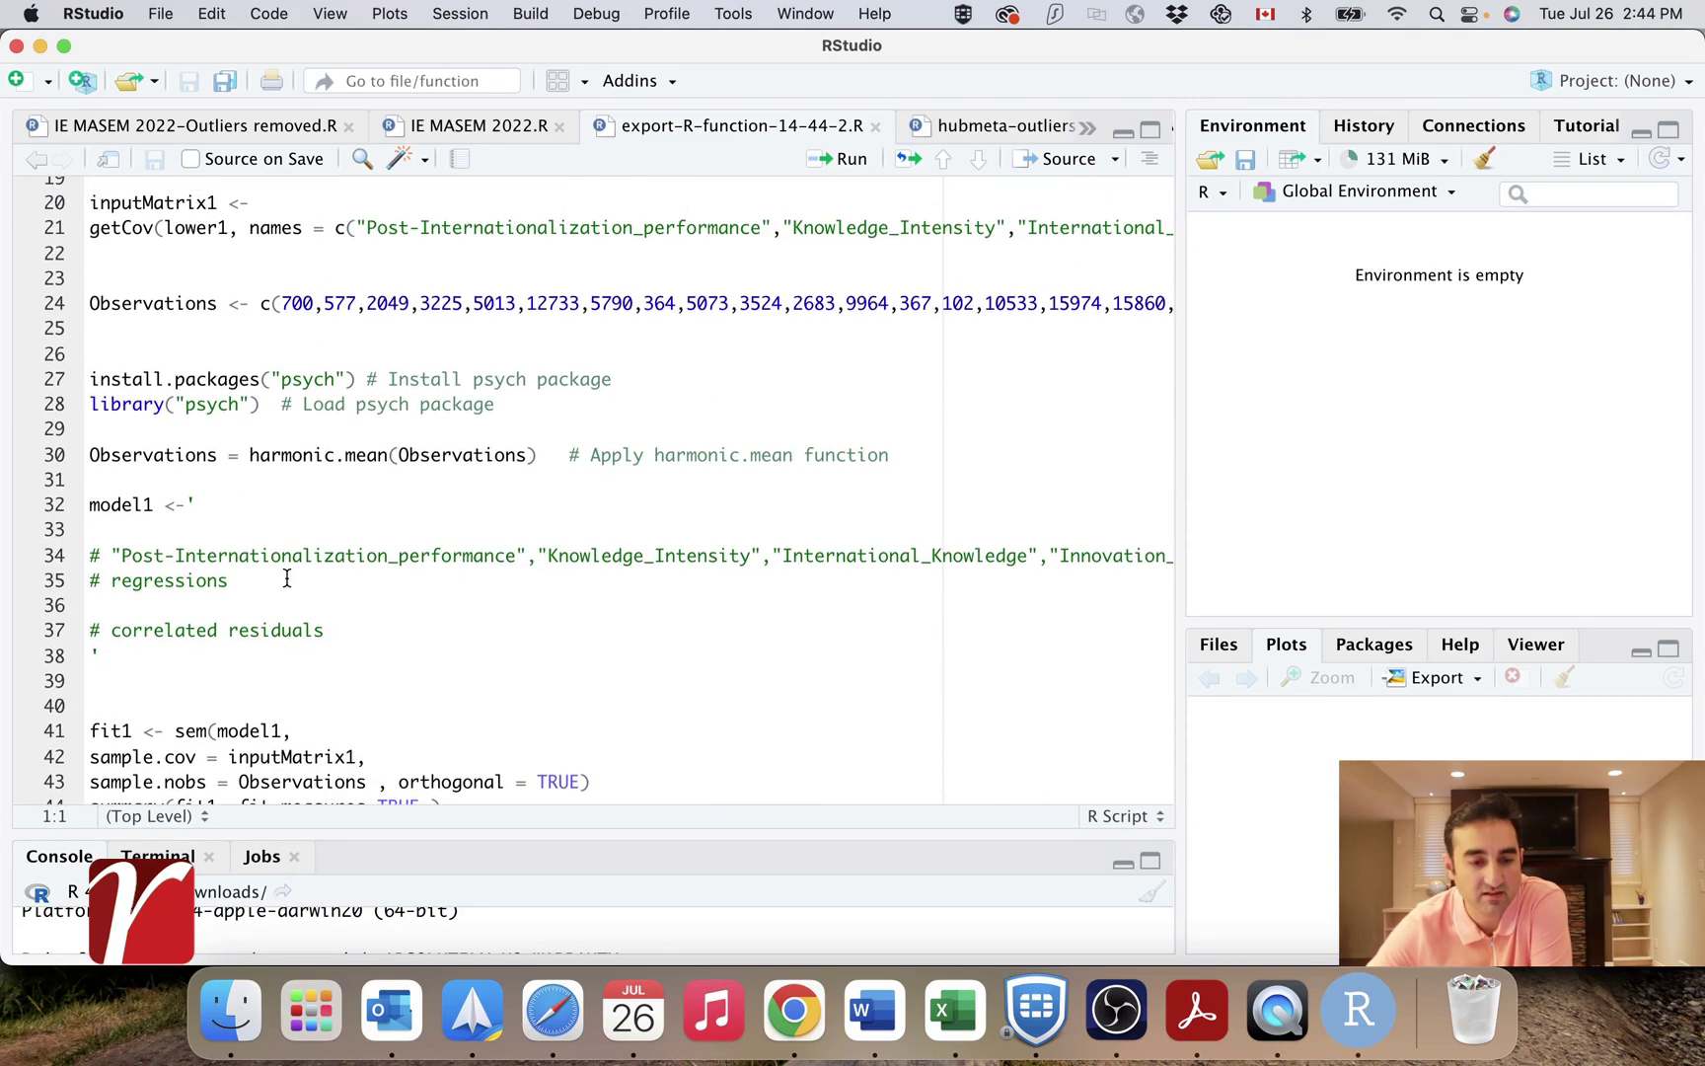
pyautogui.scroll(-2, 287, 577)
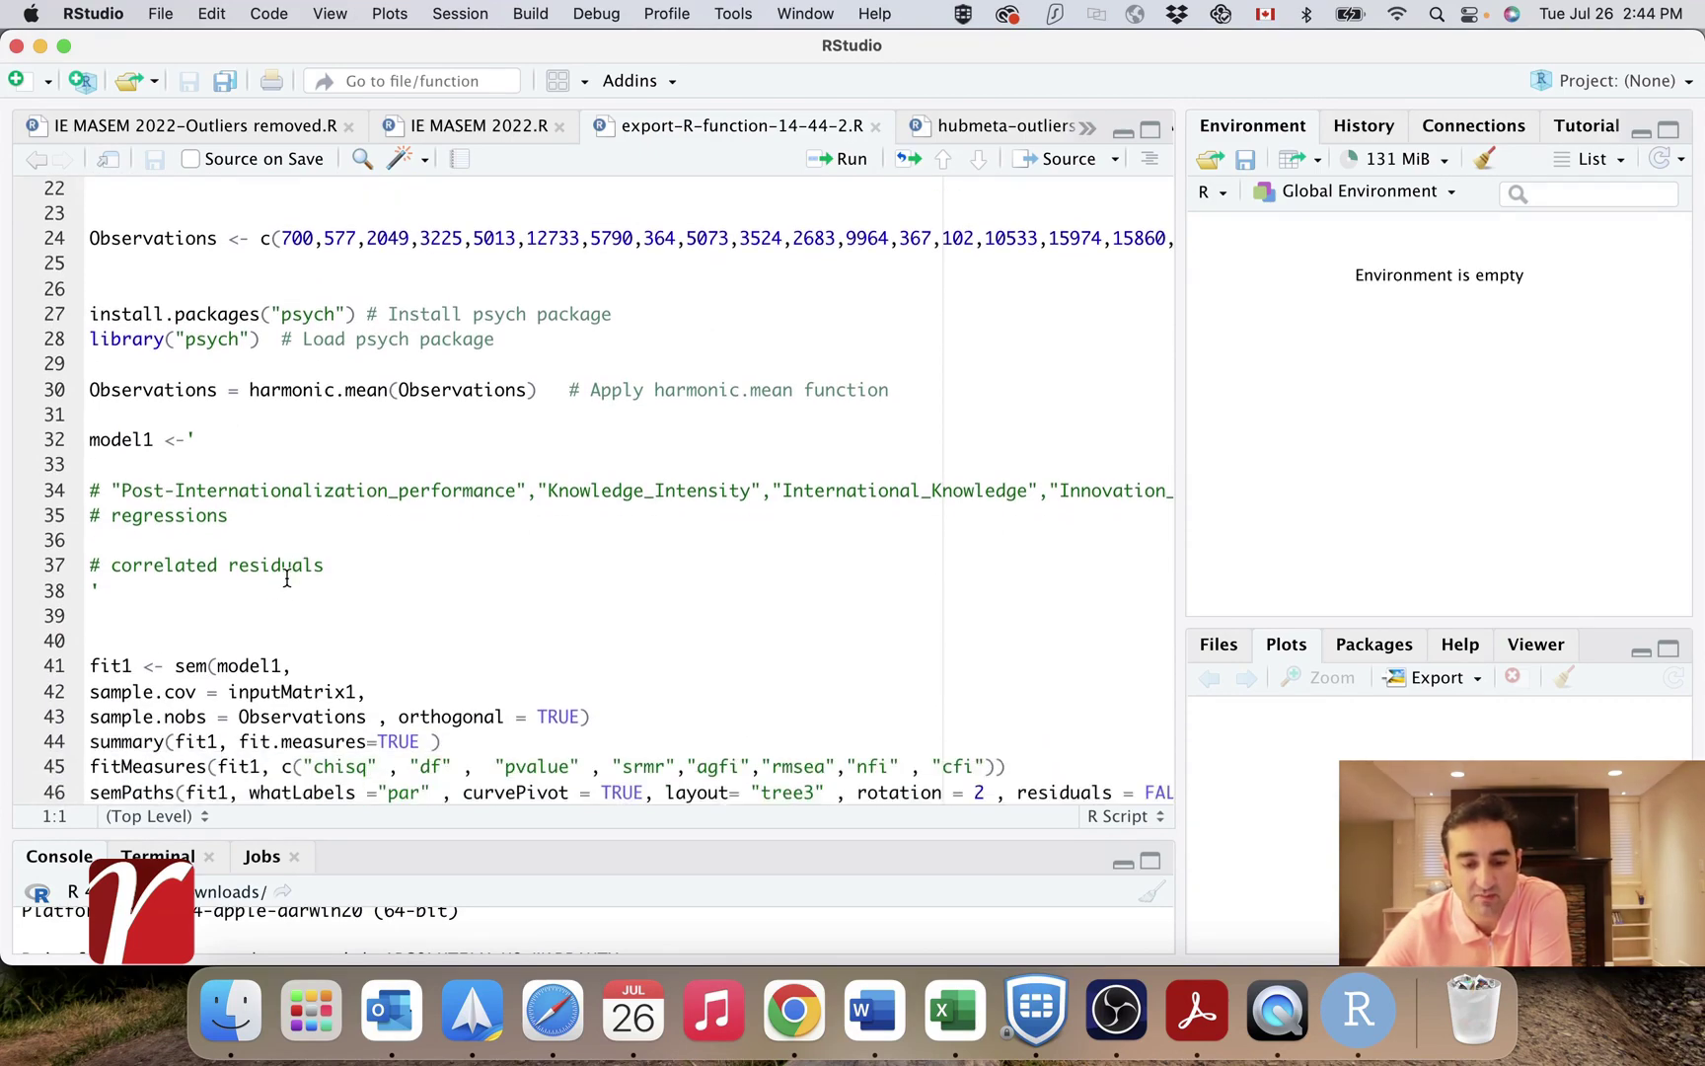
pyautogui.scroll(7, 287, 579)
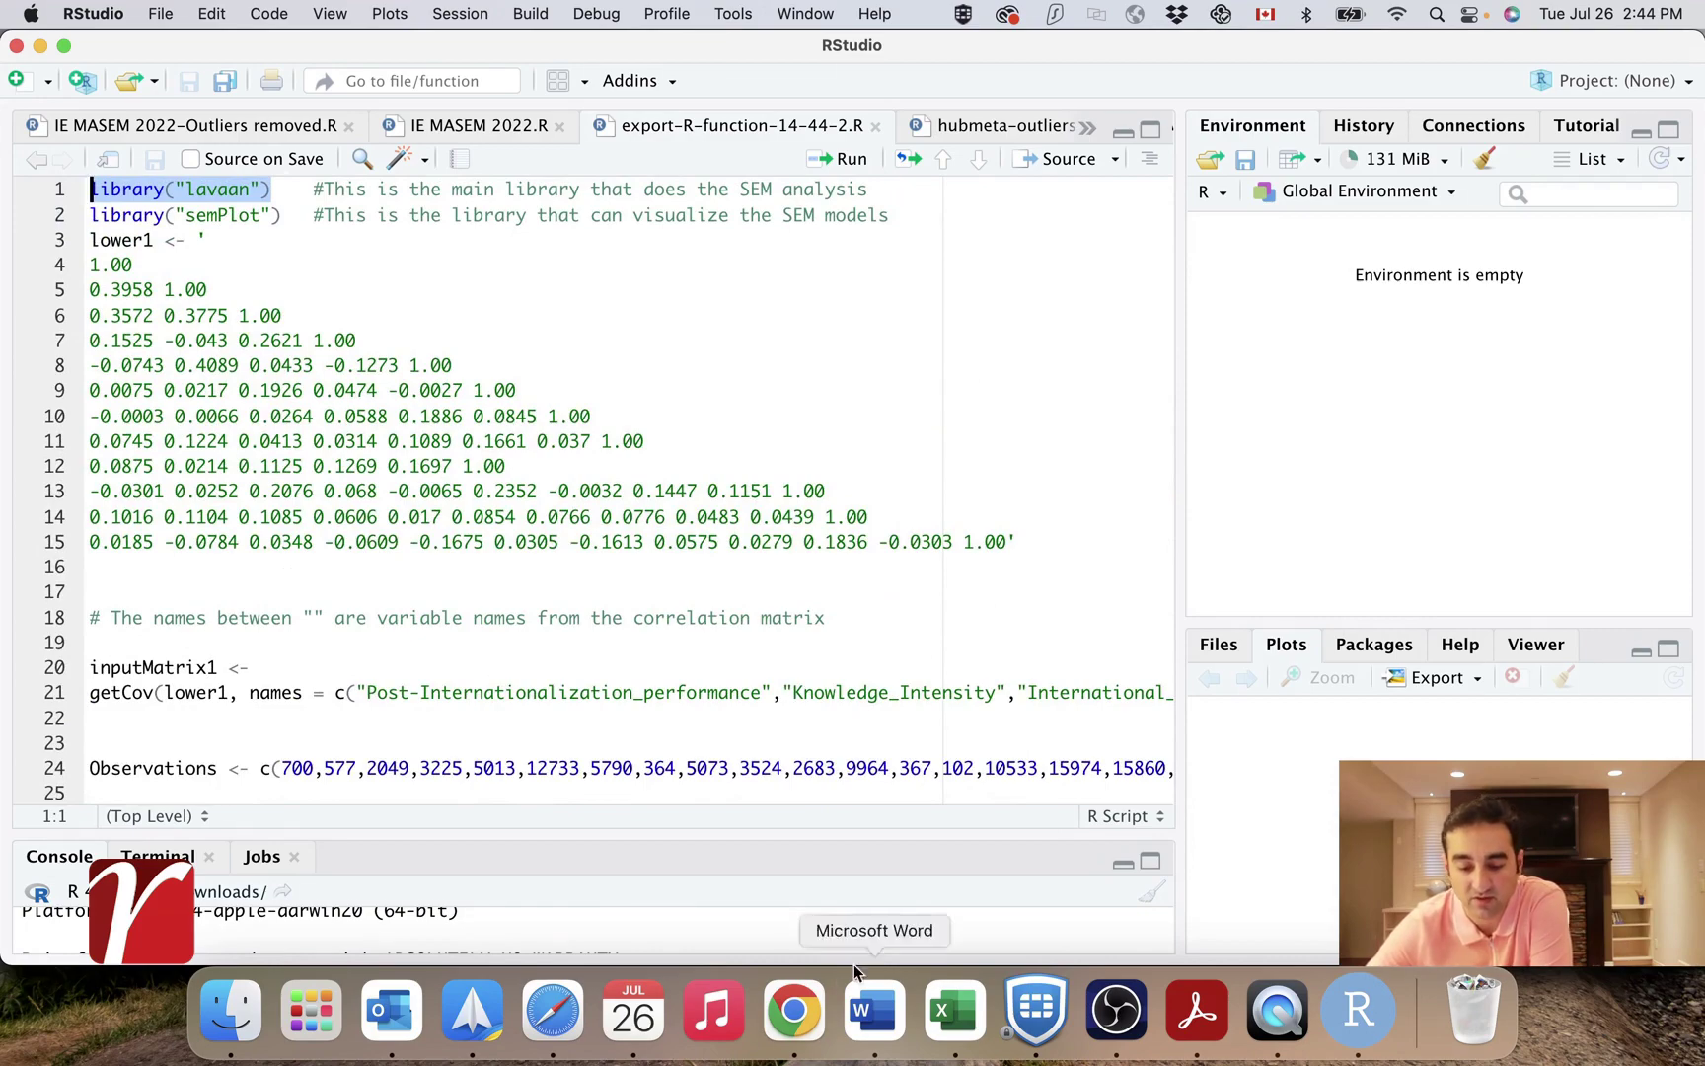
# Step: Switch back to HubMeta in Chrome and export the analysis data in wide format
pyautogui.click(793, 1008)
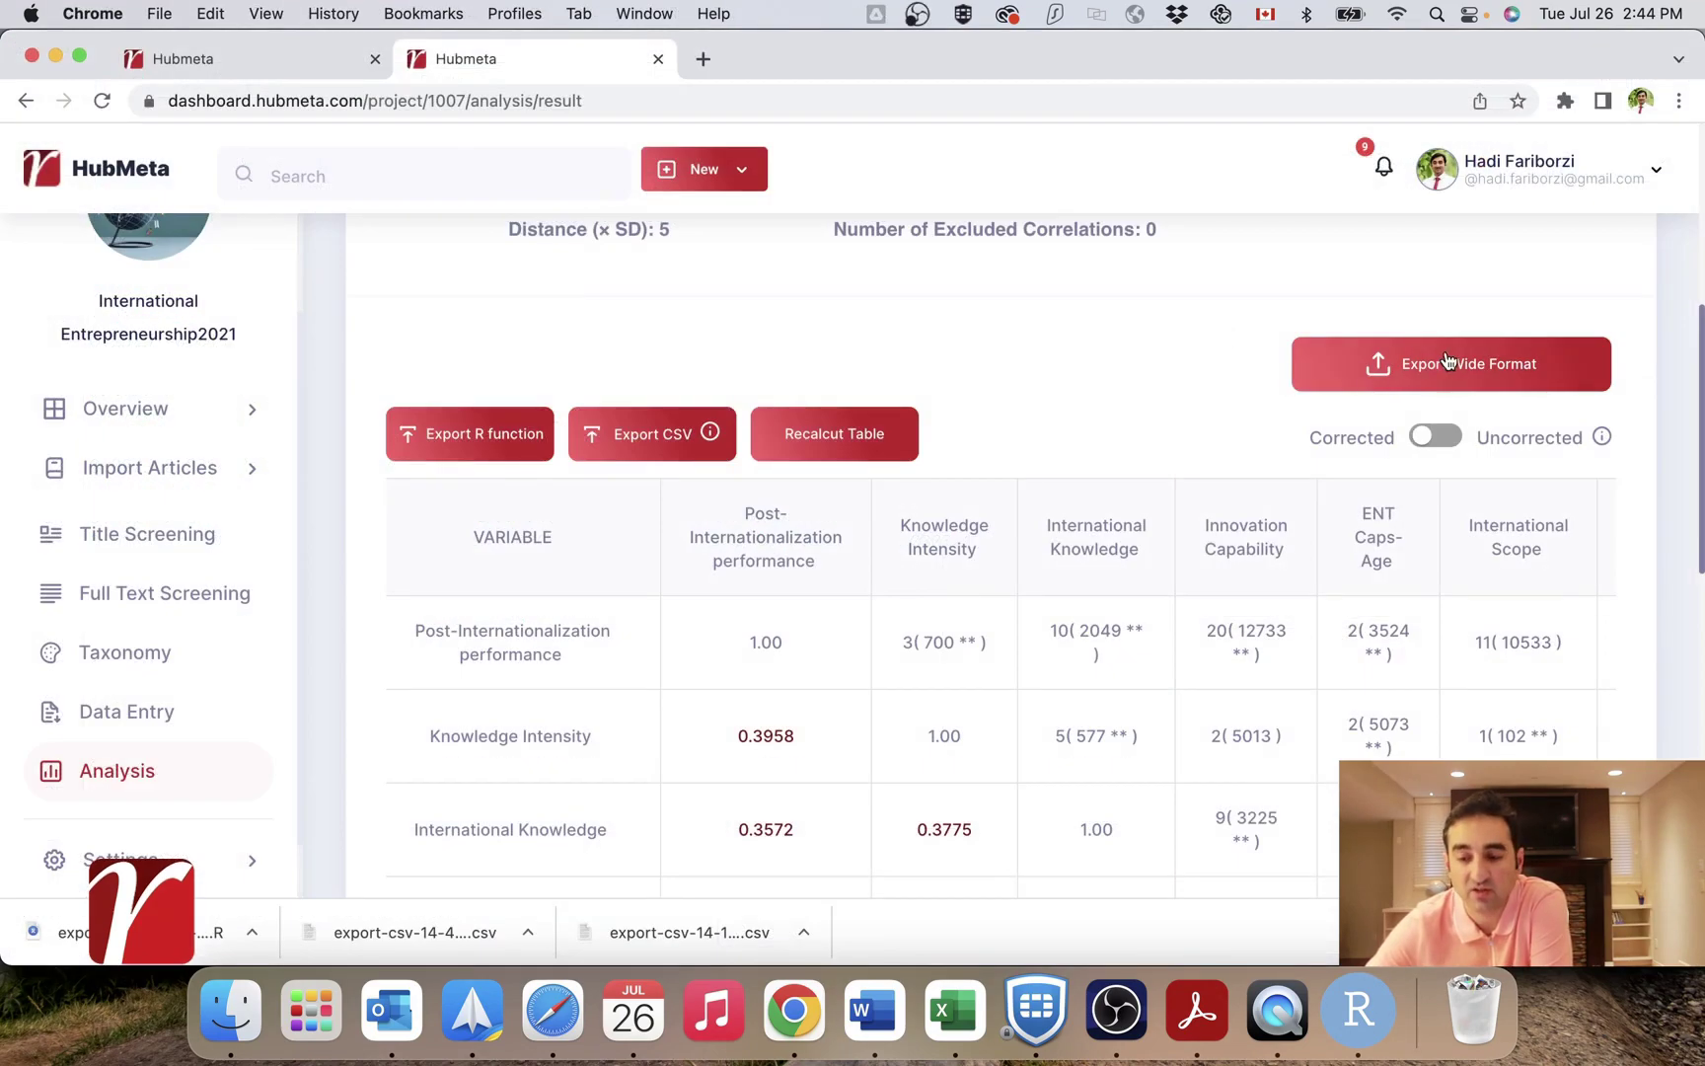
pyautogui.click(1413, 378)
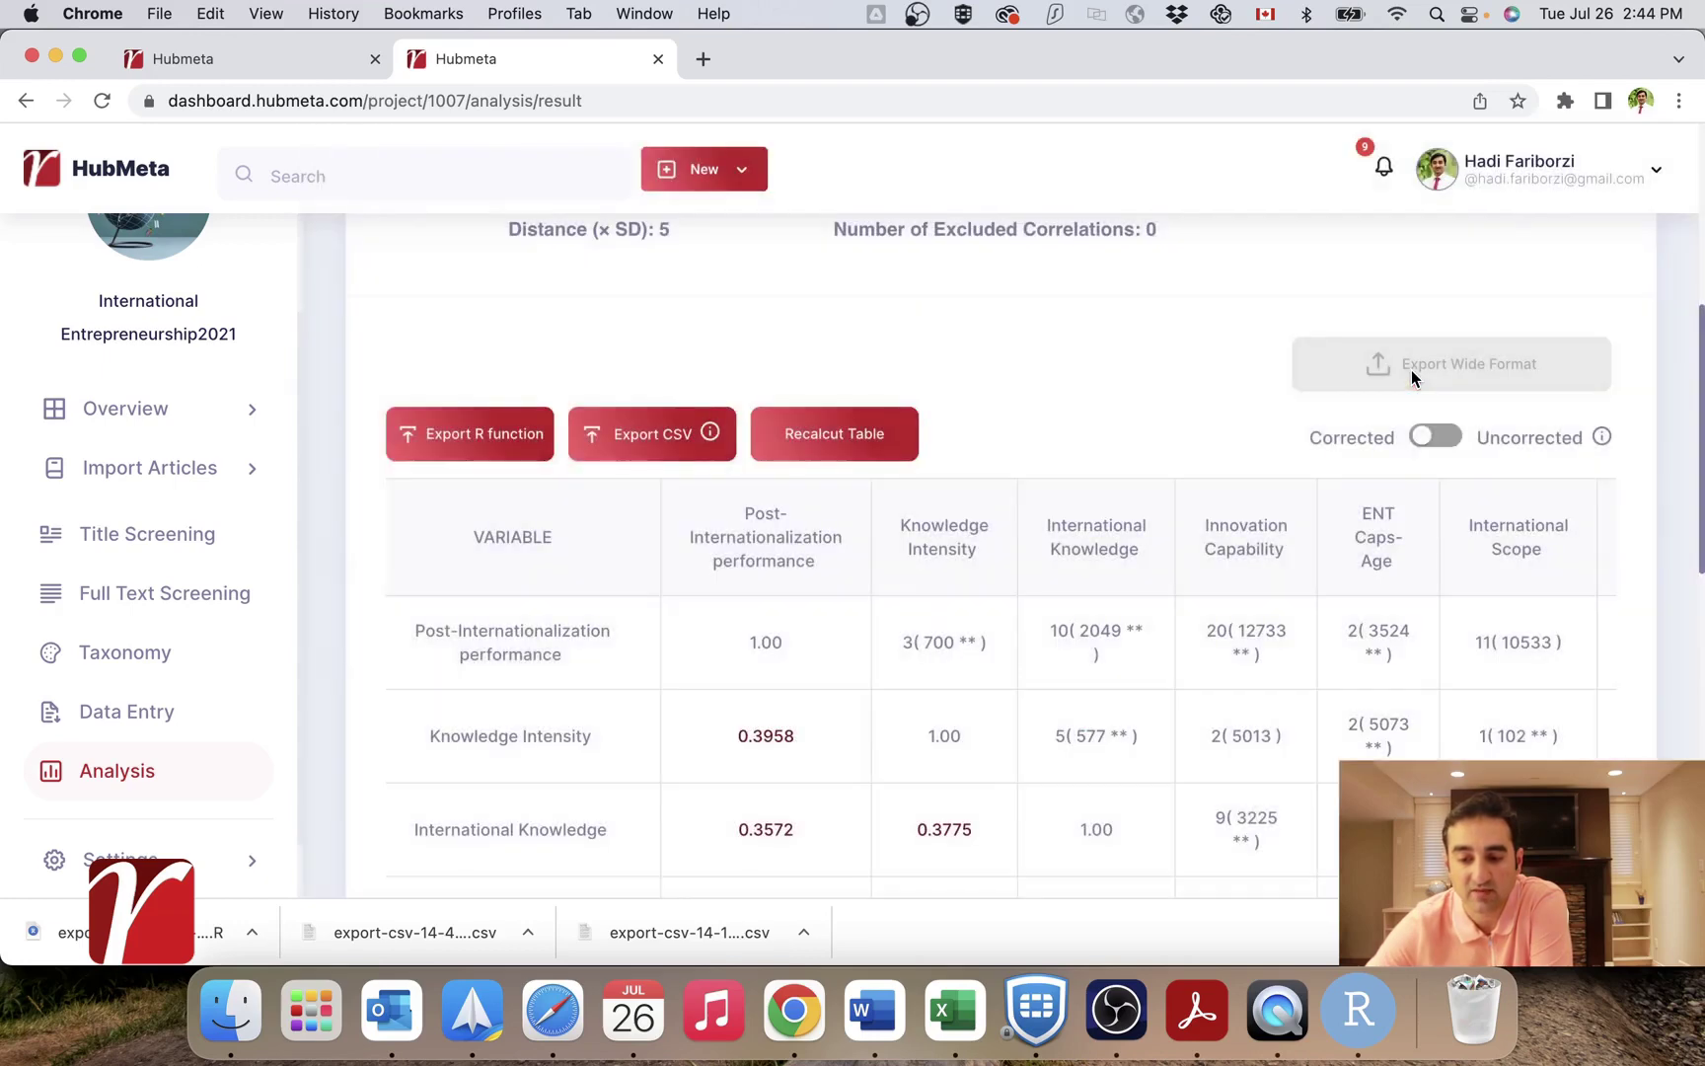